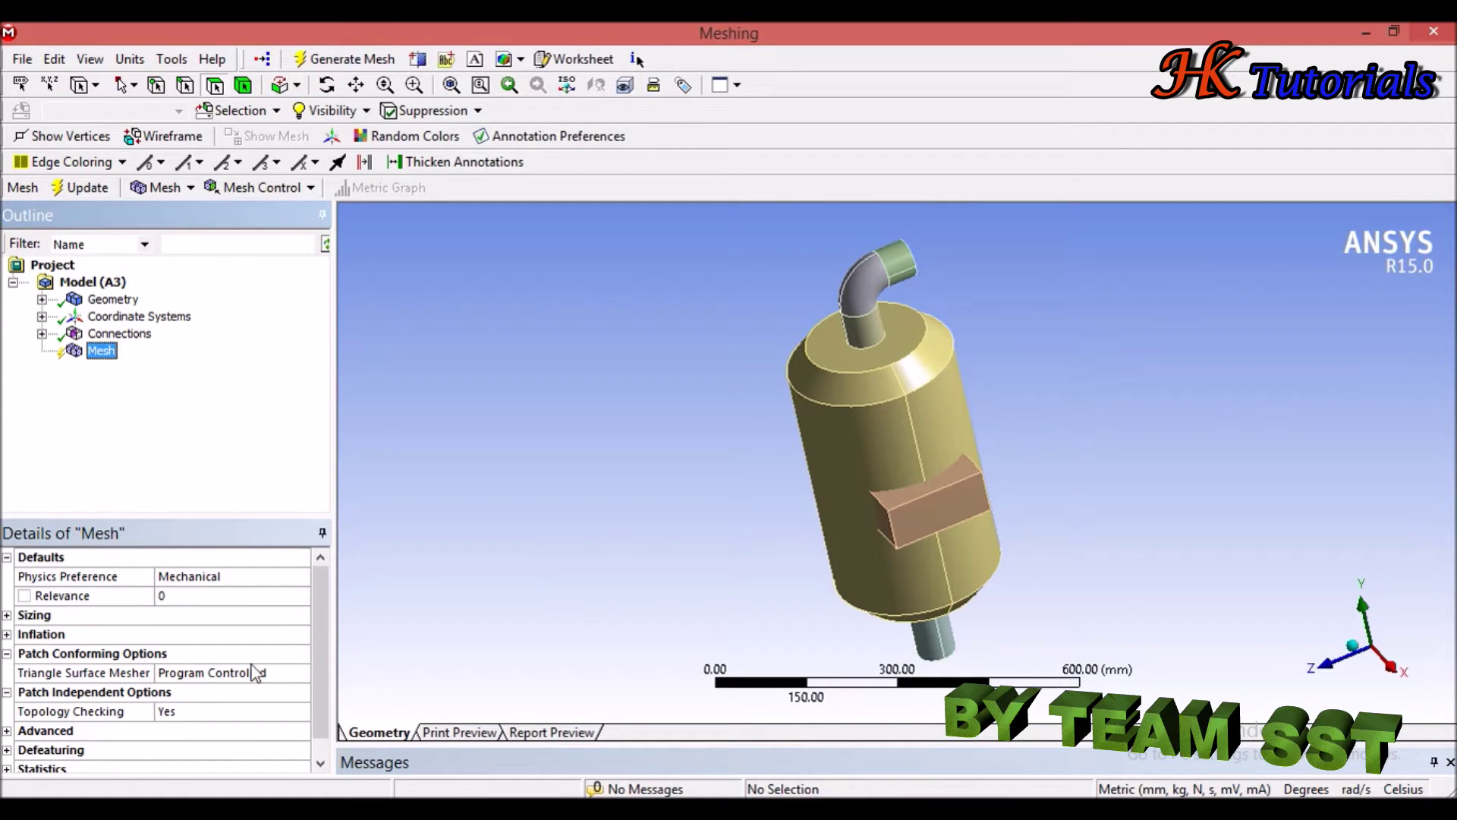
mouse_move(320, 649)
mouse_down()
mouse_move(307, 690)
mouse_move(325, 694)
mouse_move(320, 653)
mouse_up()
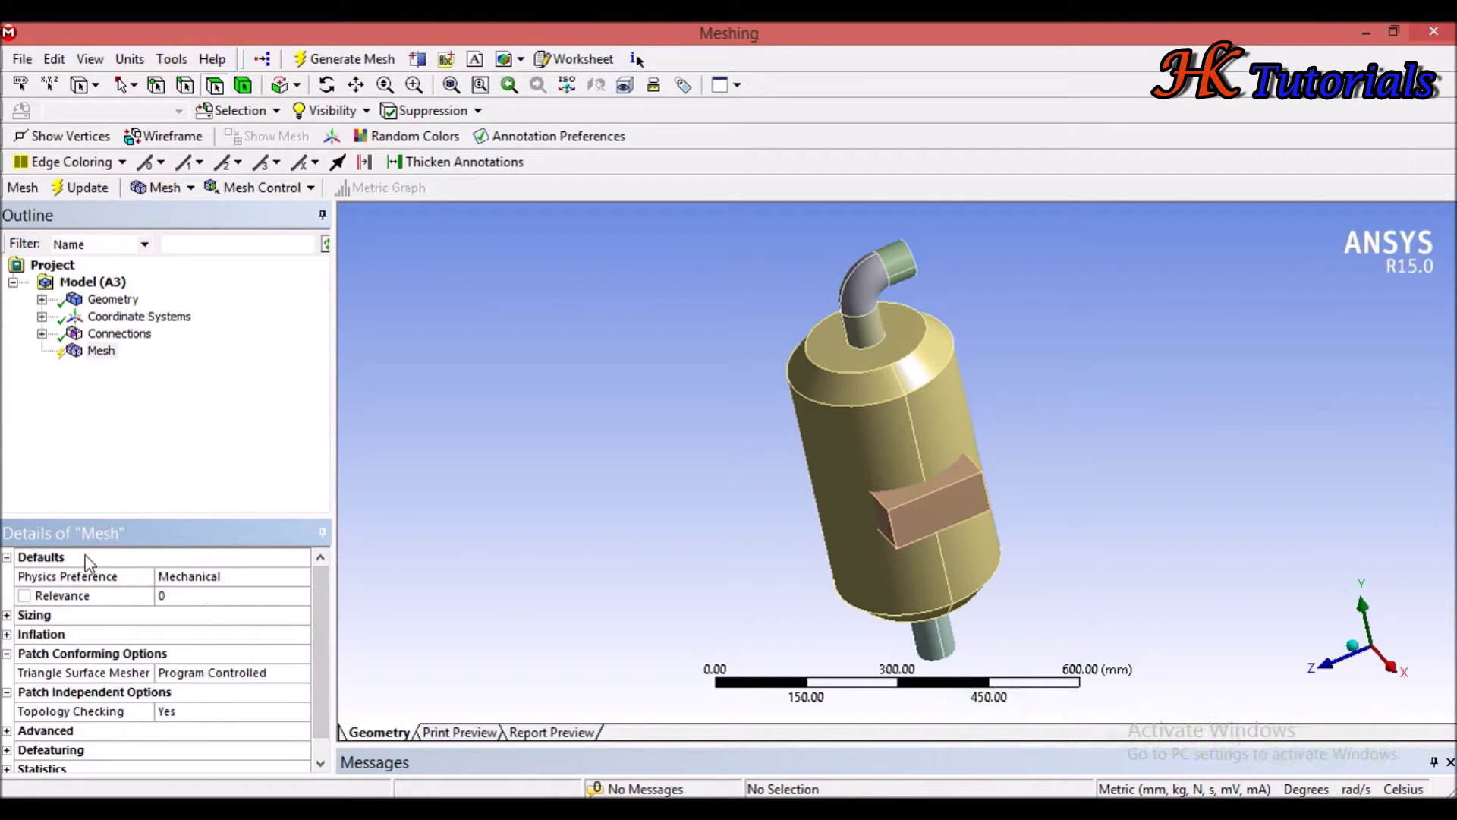
click(8, 557)
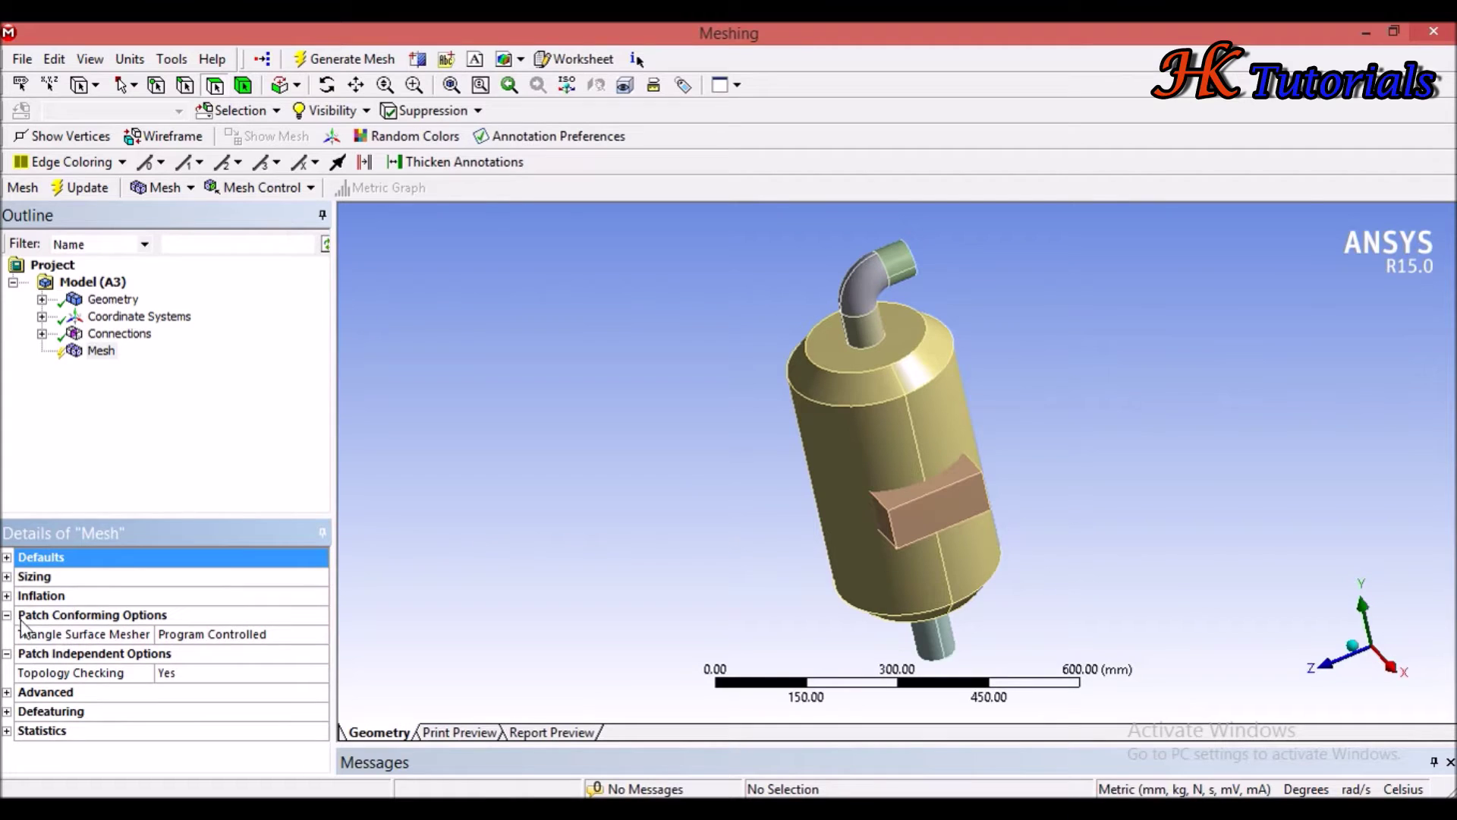
click(8, 558)
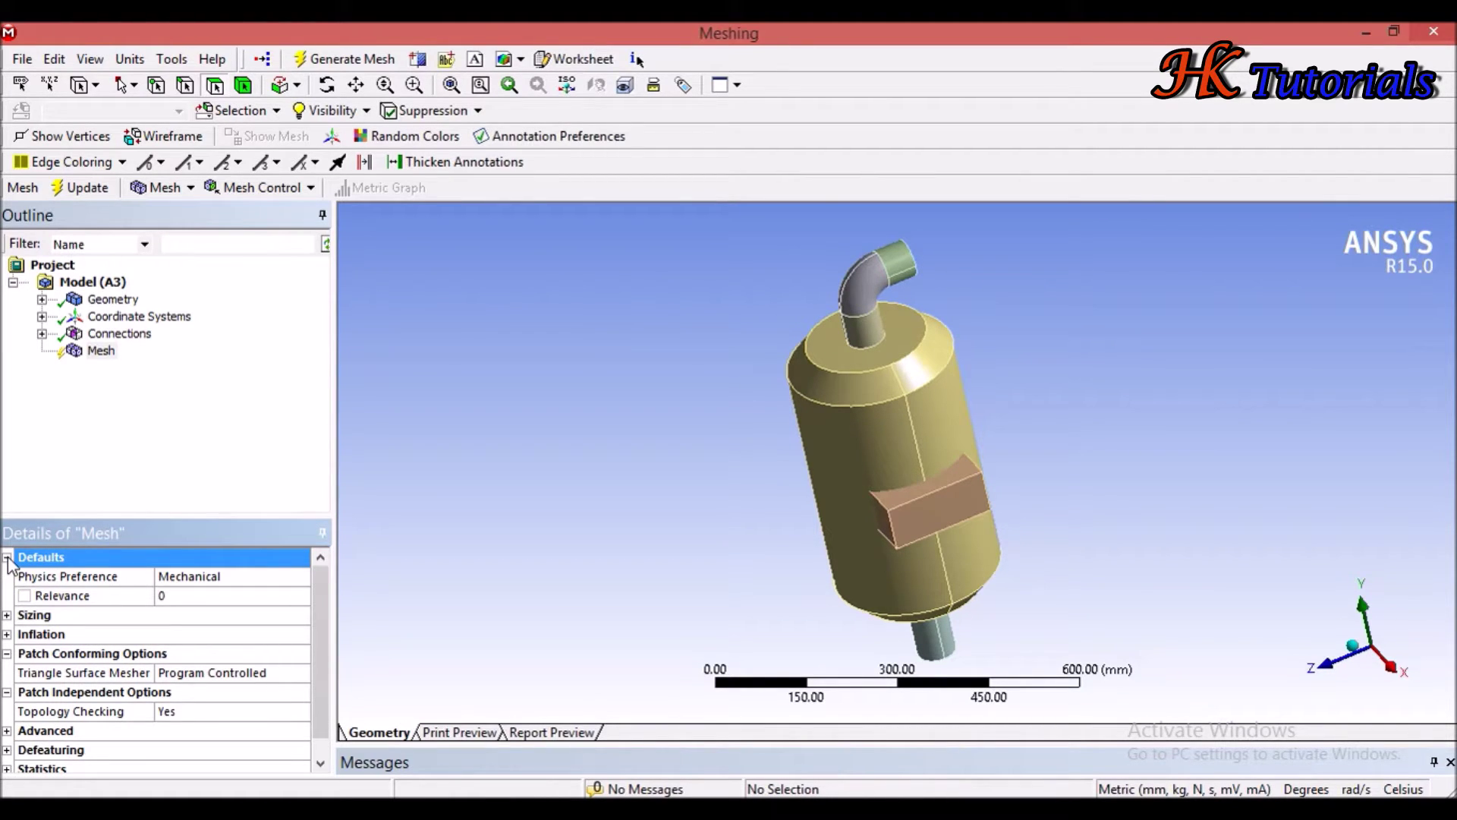
click(223, 596)
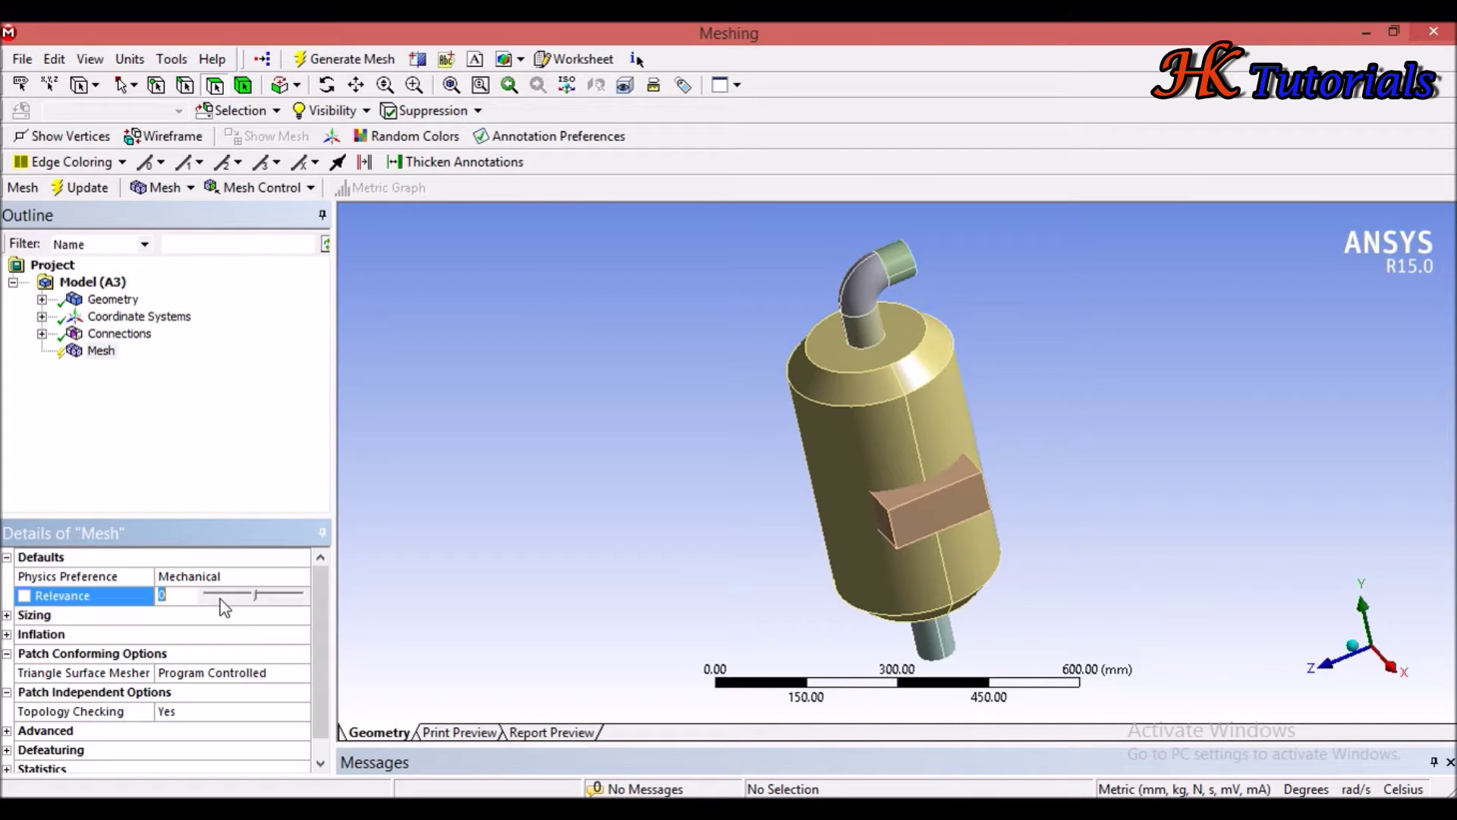
click(255, 596)
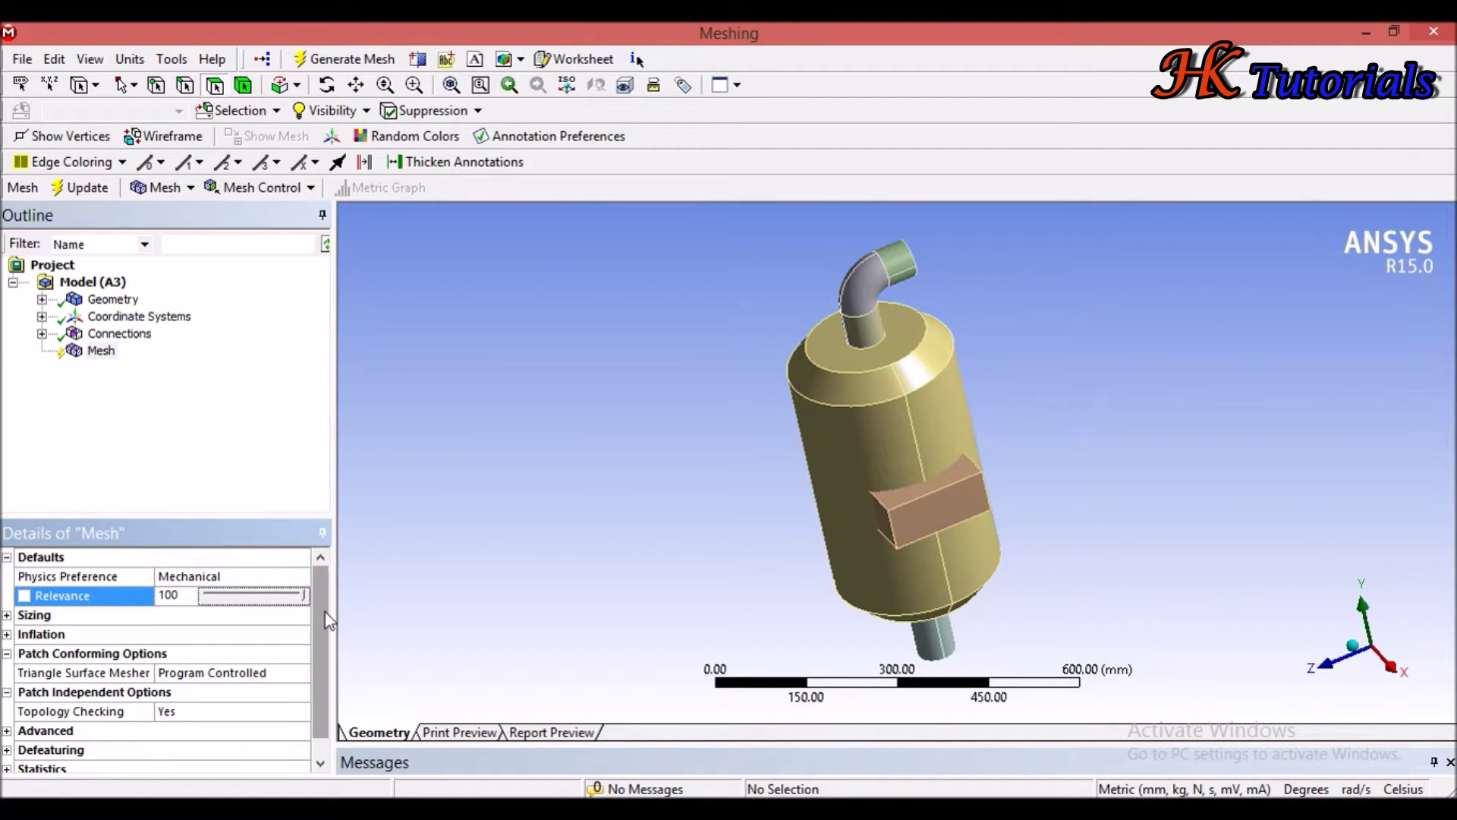
drag(305, 596, 258, 603)
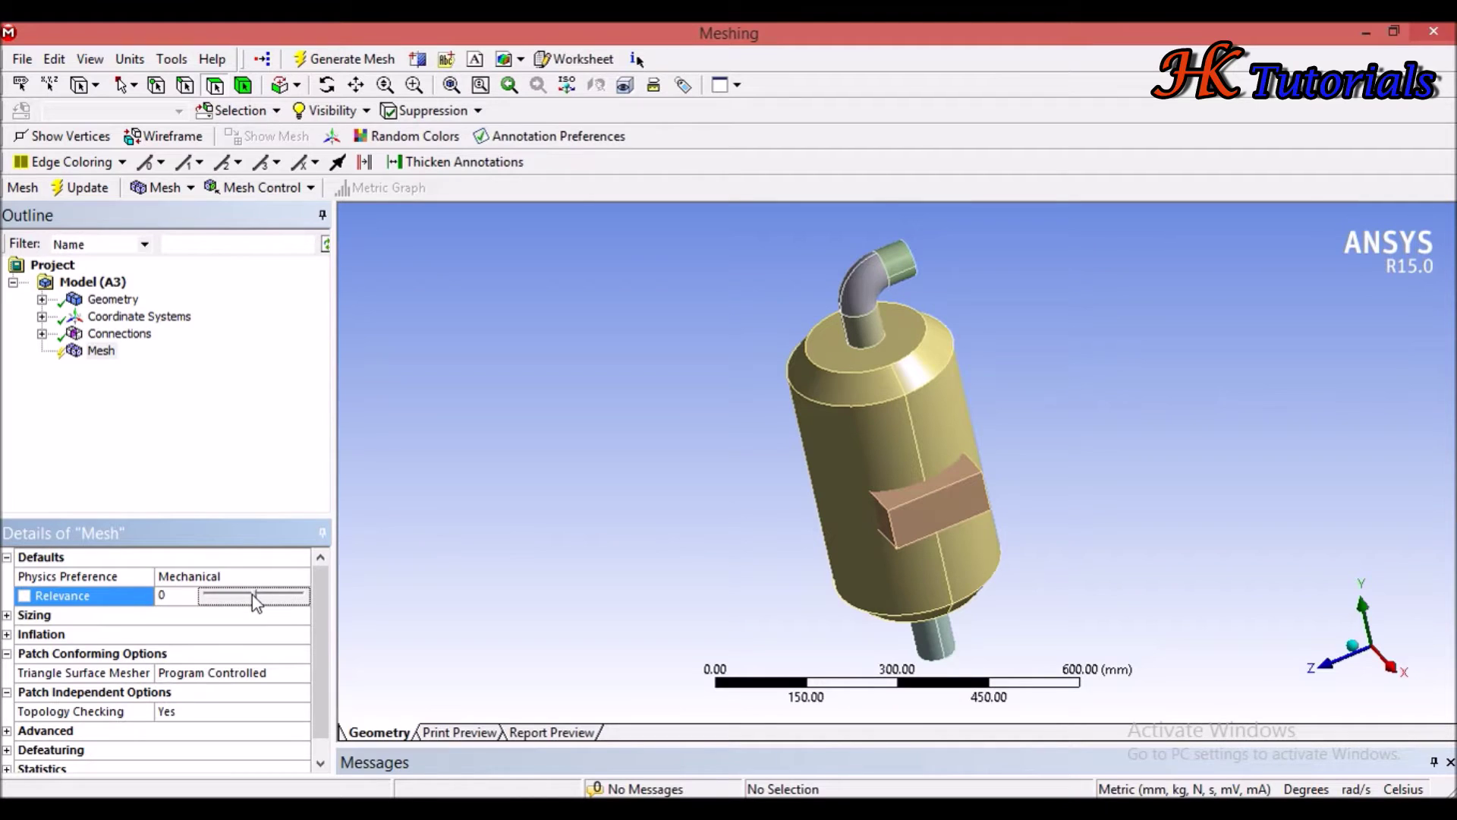
Step: Set the mesh sizing's Relevance Center to Fine
click(17, 616)
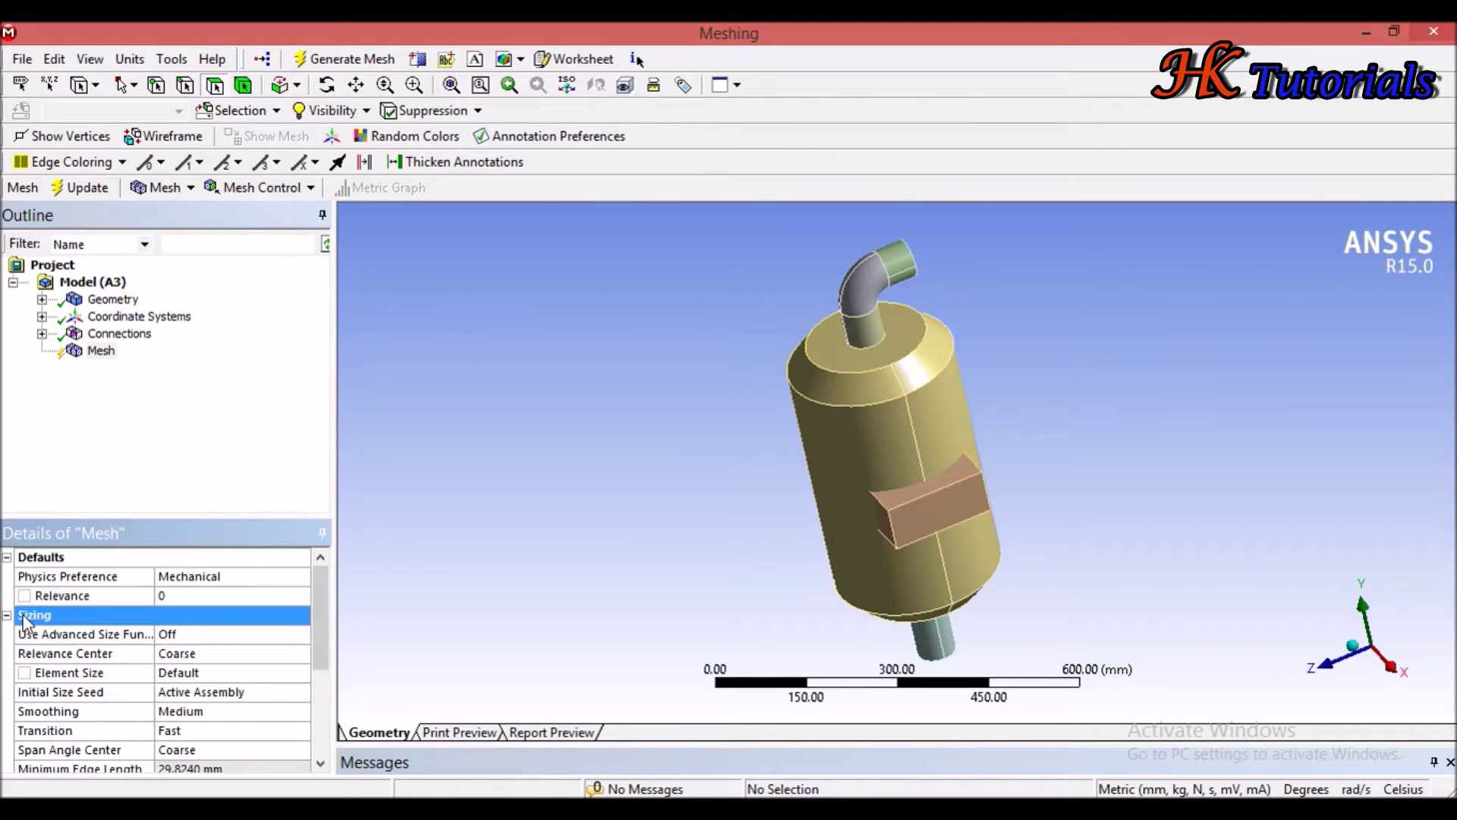
click(195, 656)
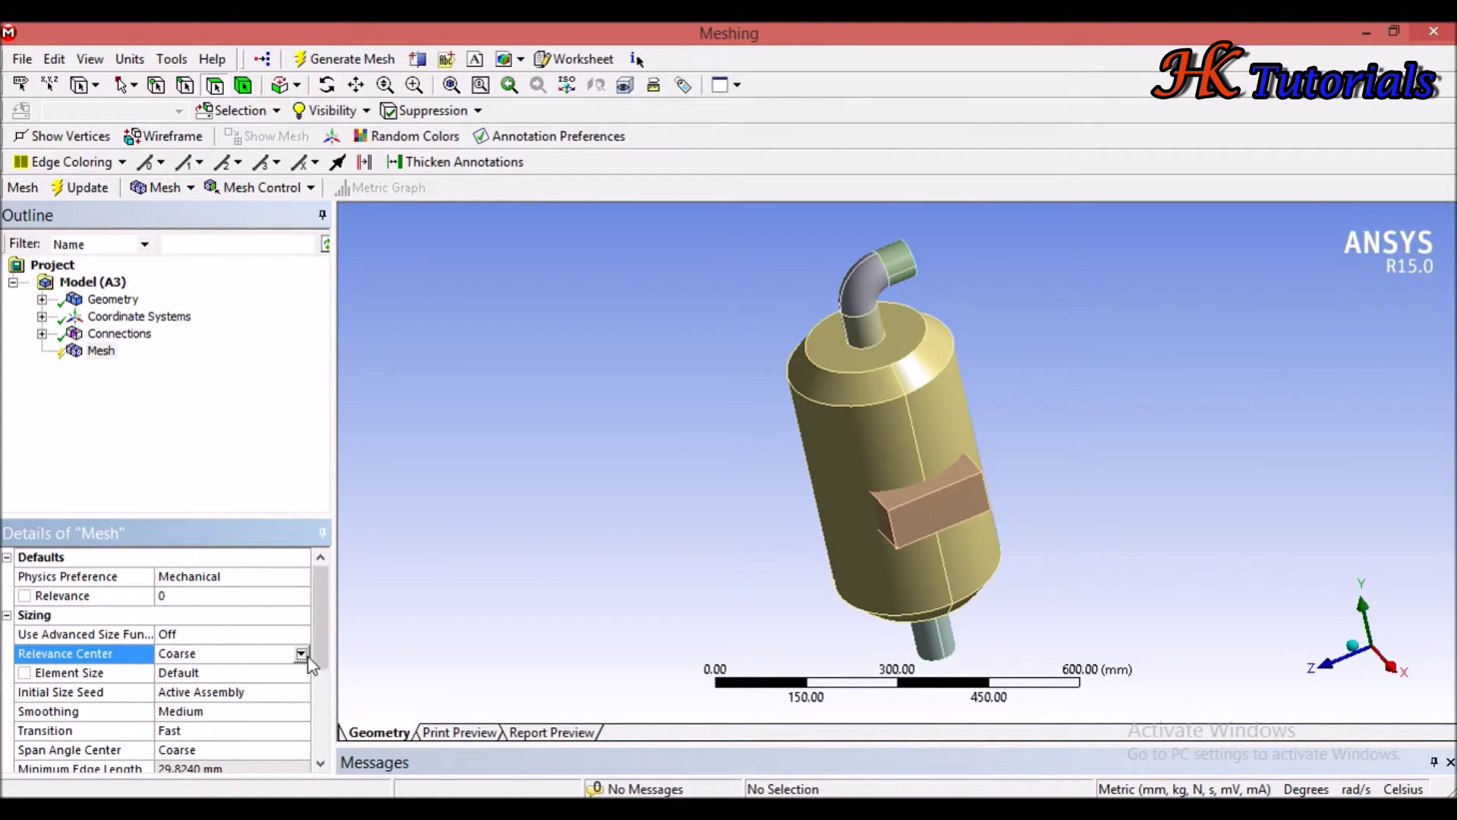
click(301, 653)
click(221, 697)
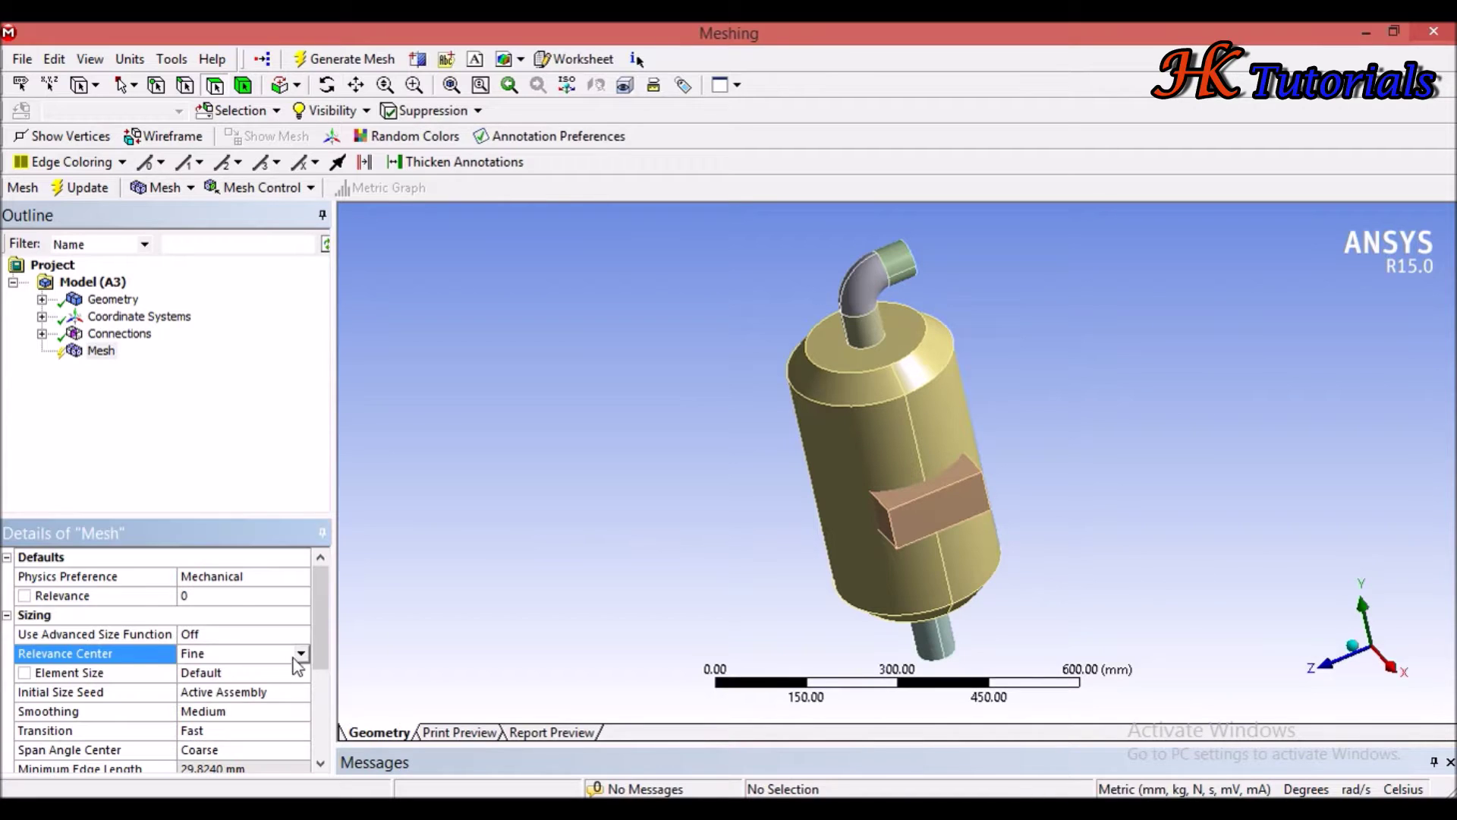
click(7, 616)
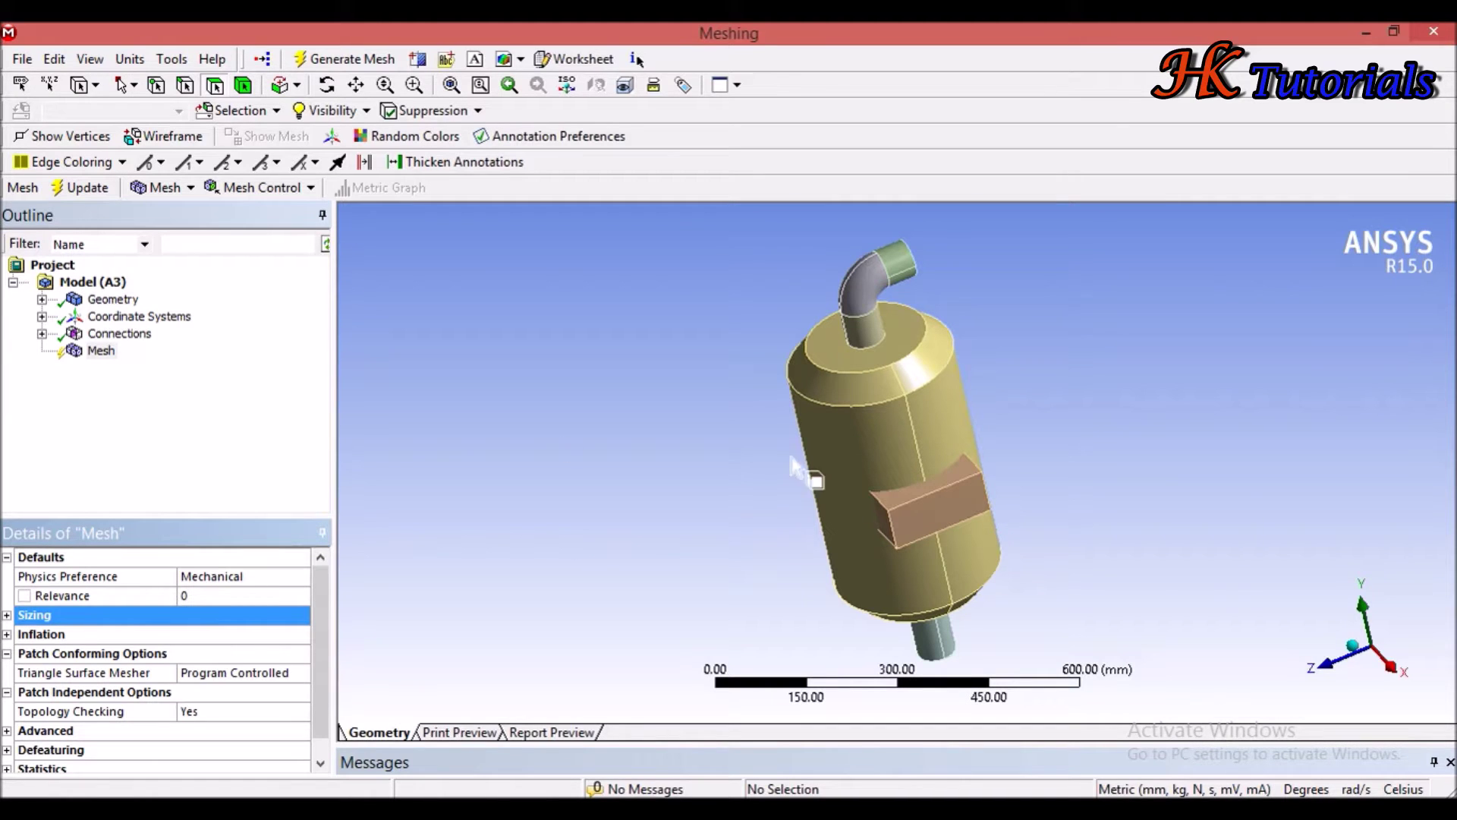
Step: Insert a Method control under the Mesh branch of the model
middle_drag(740, 456, 790, 442)
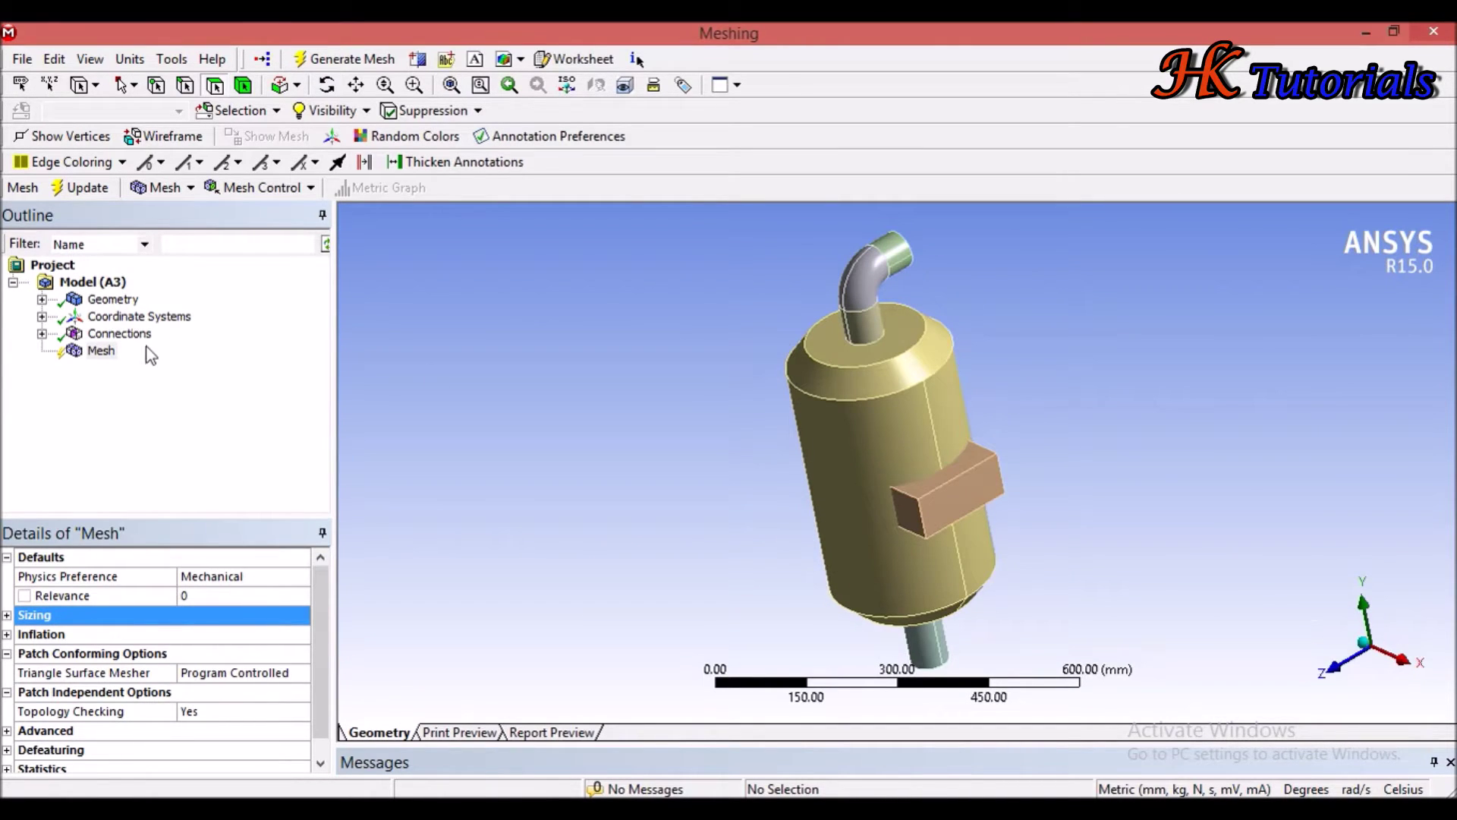
right_click(103, 351)
mouse_move(140, 368)
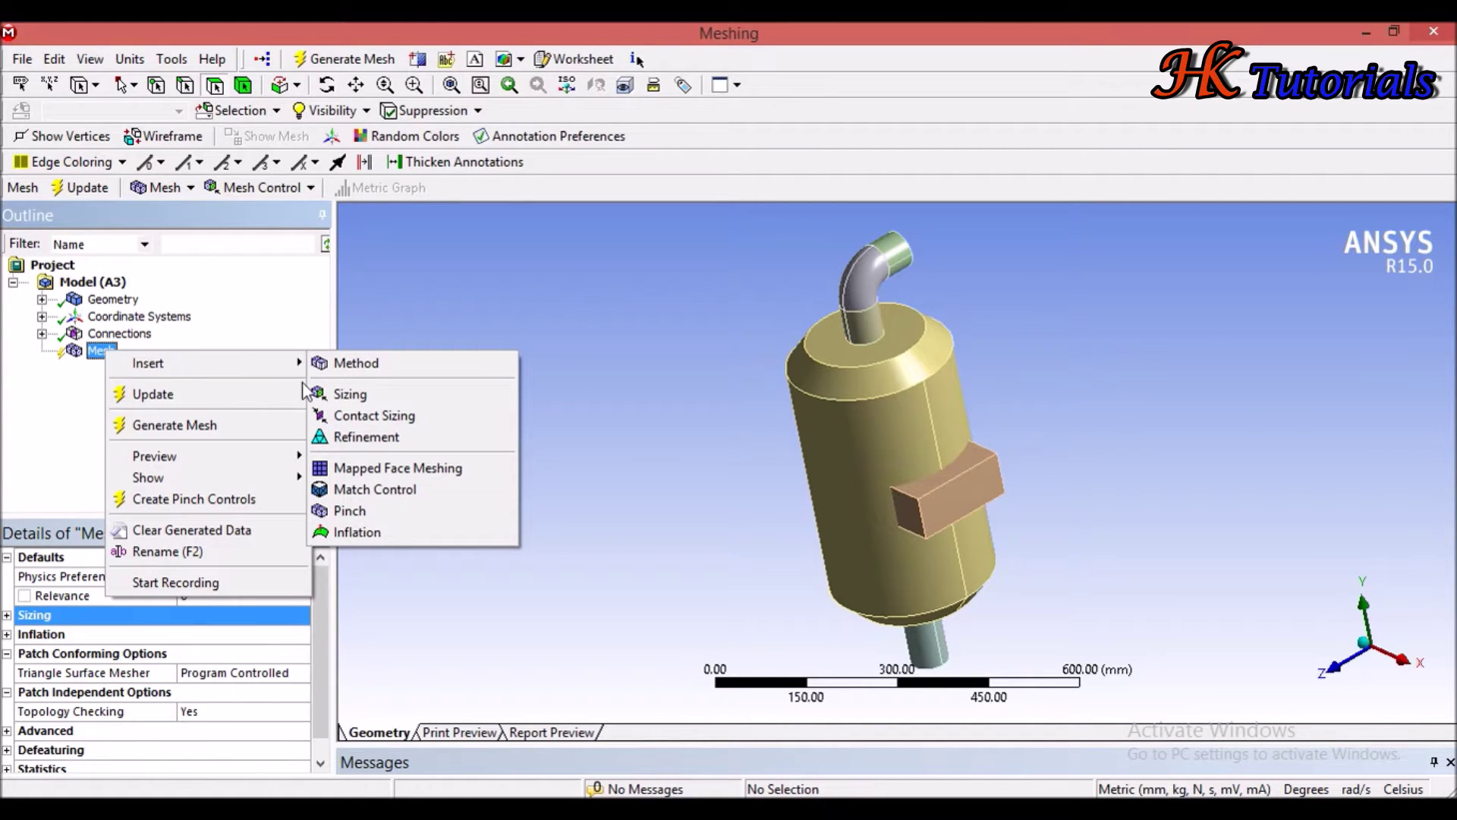
click(395, 368)
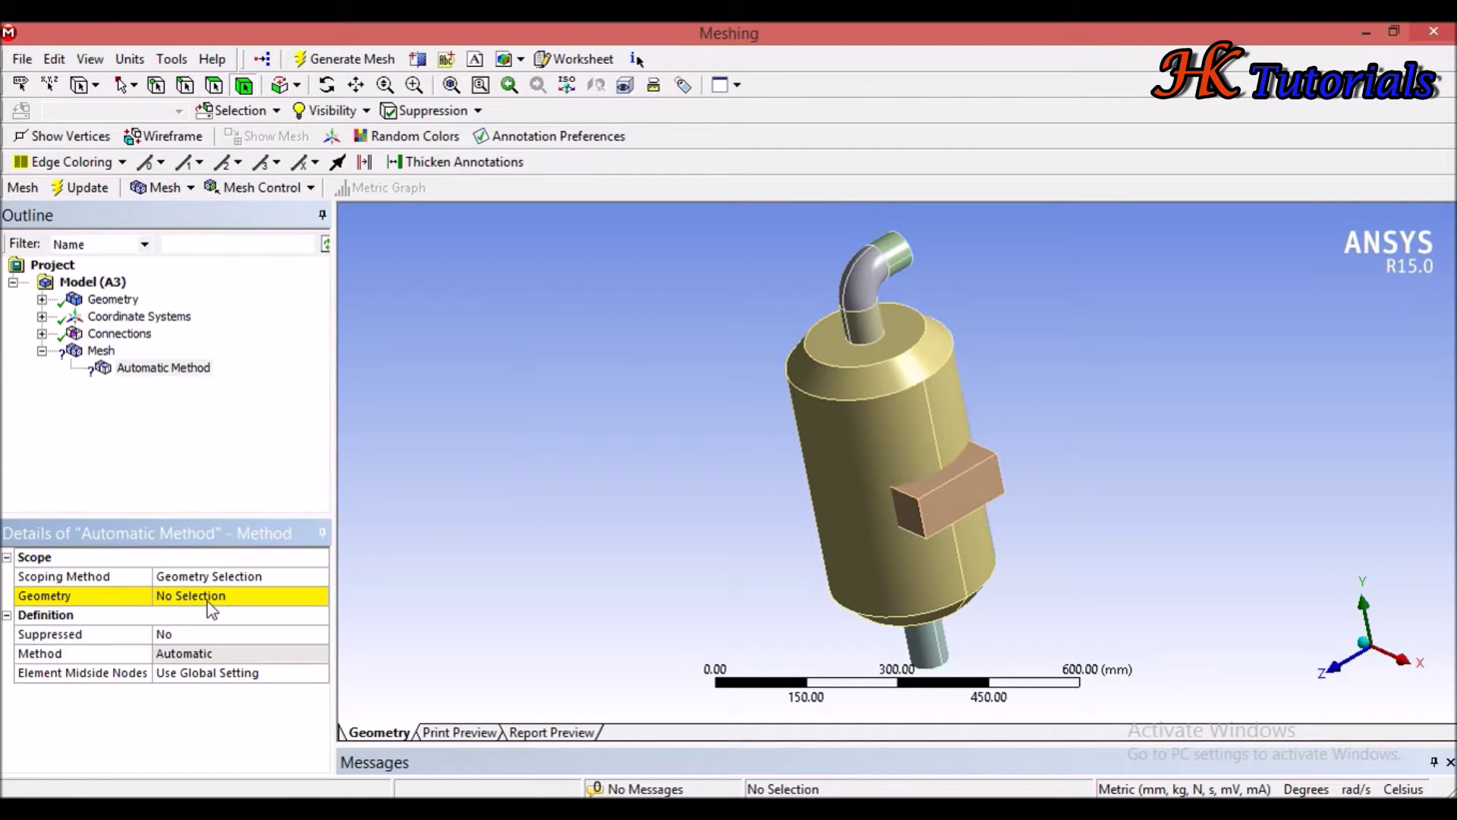
click(207, 597)
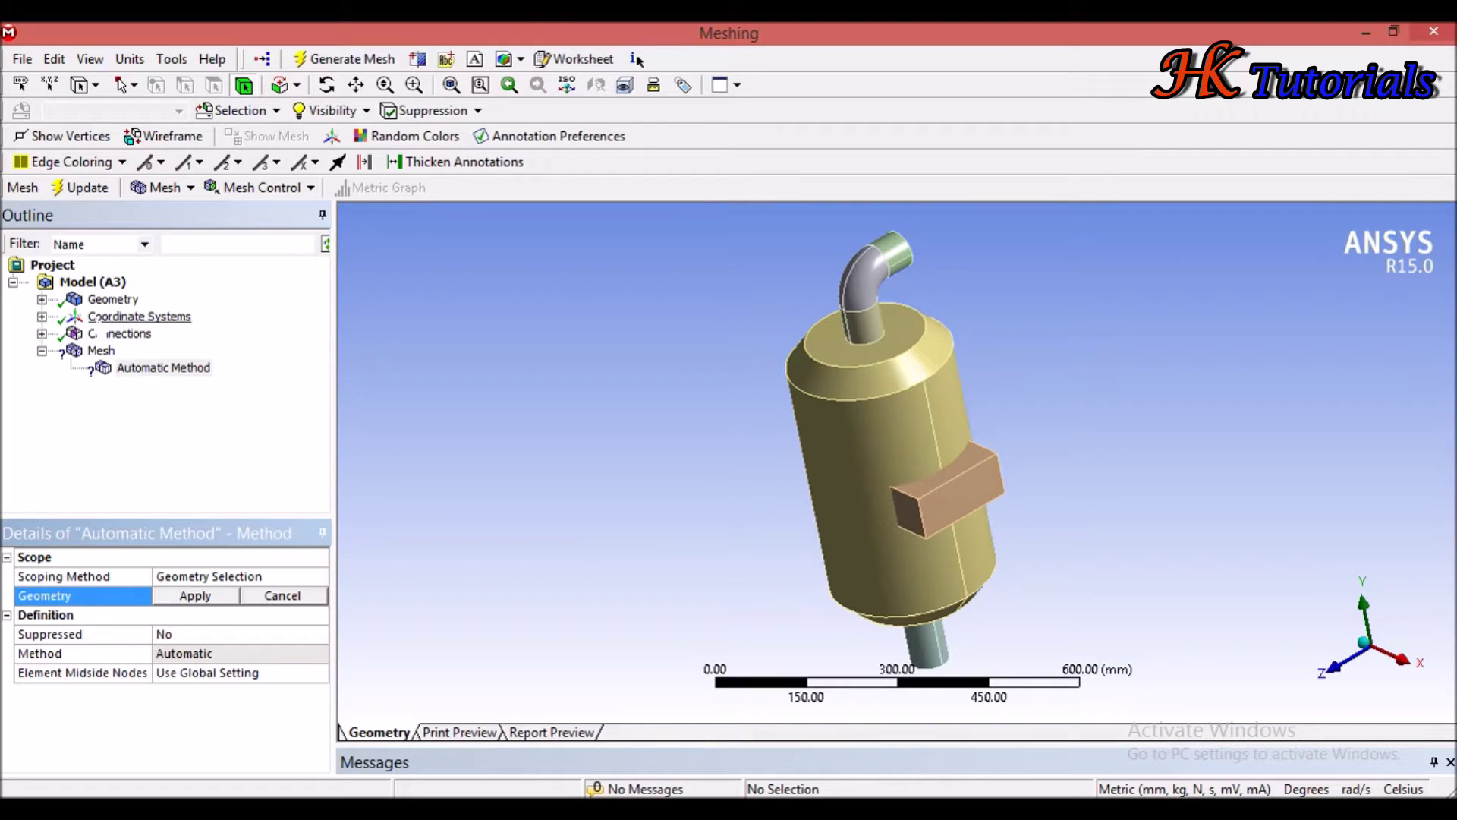
click(110, 301)
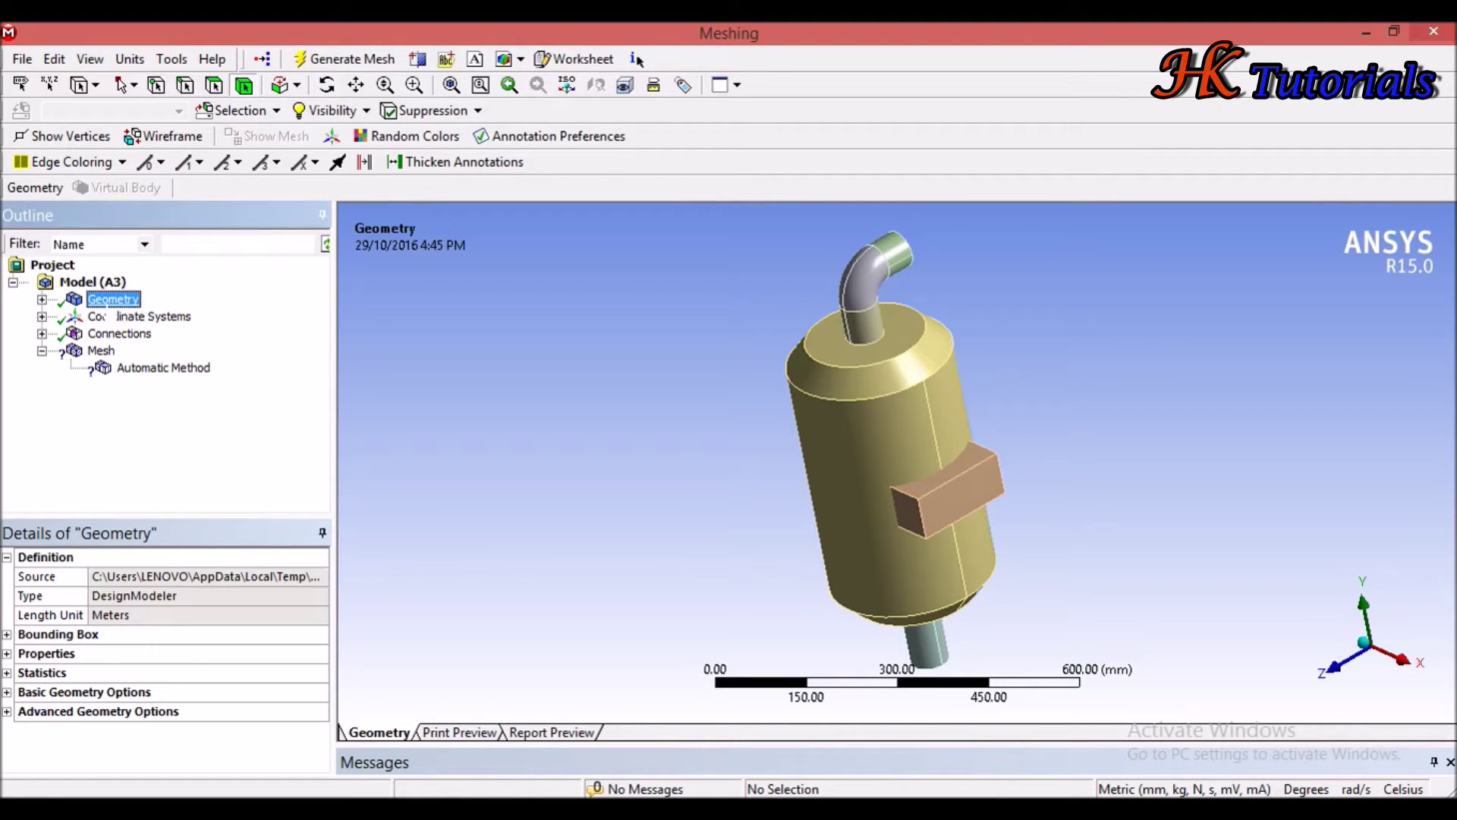
click(41, 300)
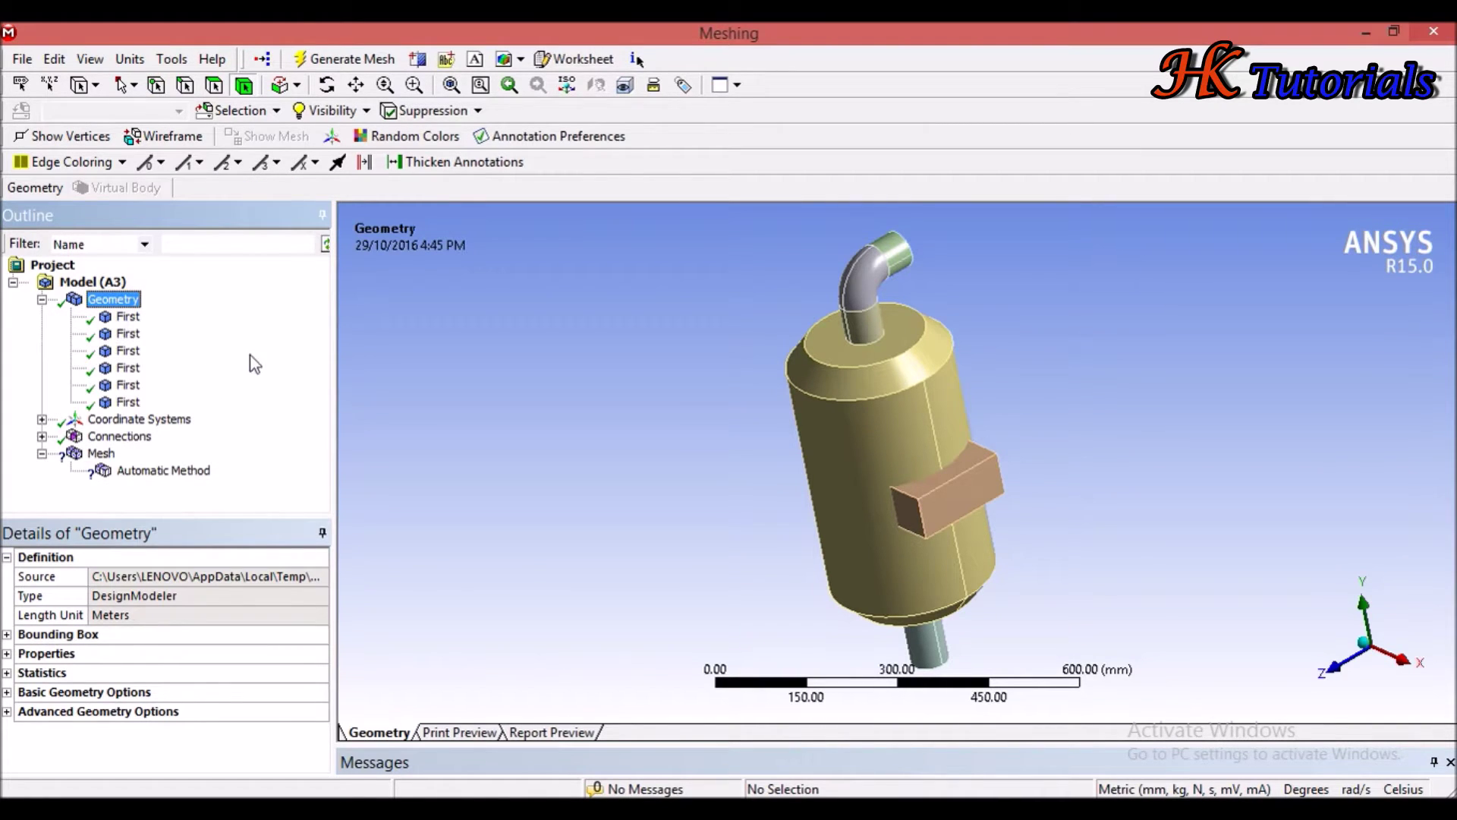
click(42, 300)
click(162, 369)
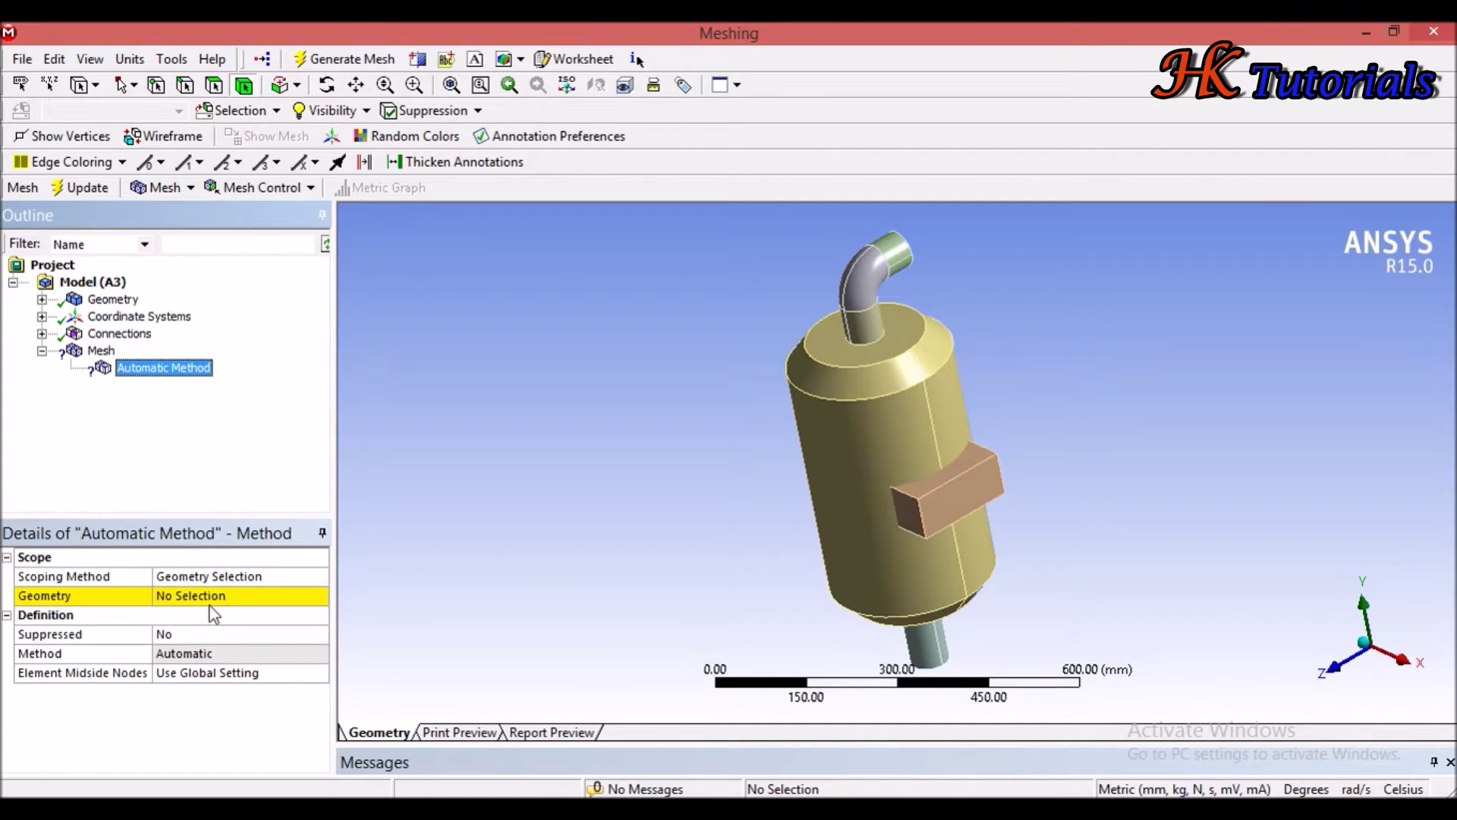
Step: Scope the mesh method to all six bodies: the three upper pipe sections, the cylindrical shell, the side block and the lower pipe
click(201, 596)
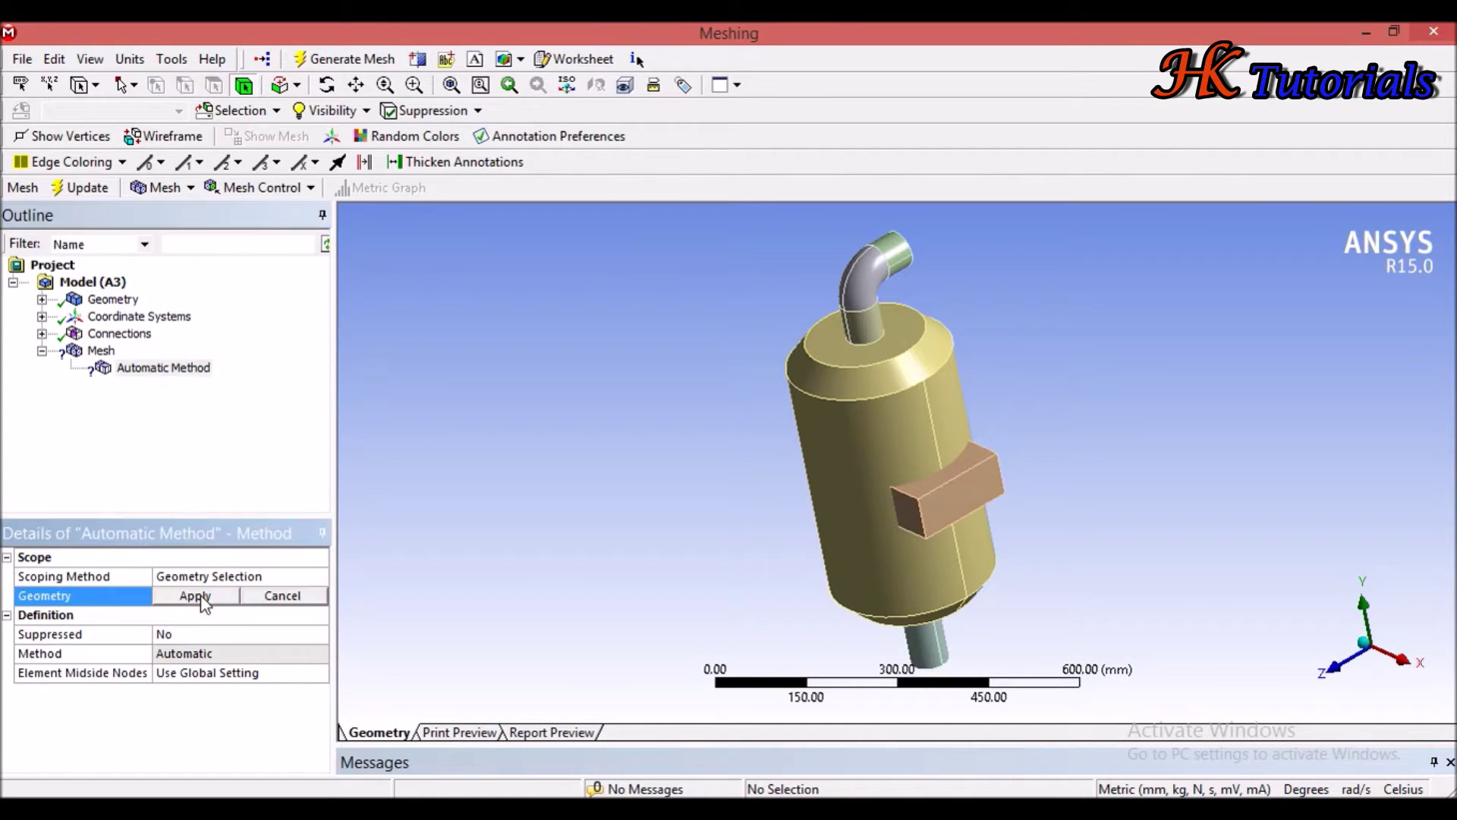
click(903, 262)
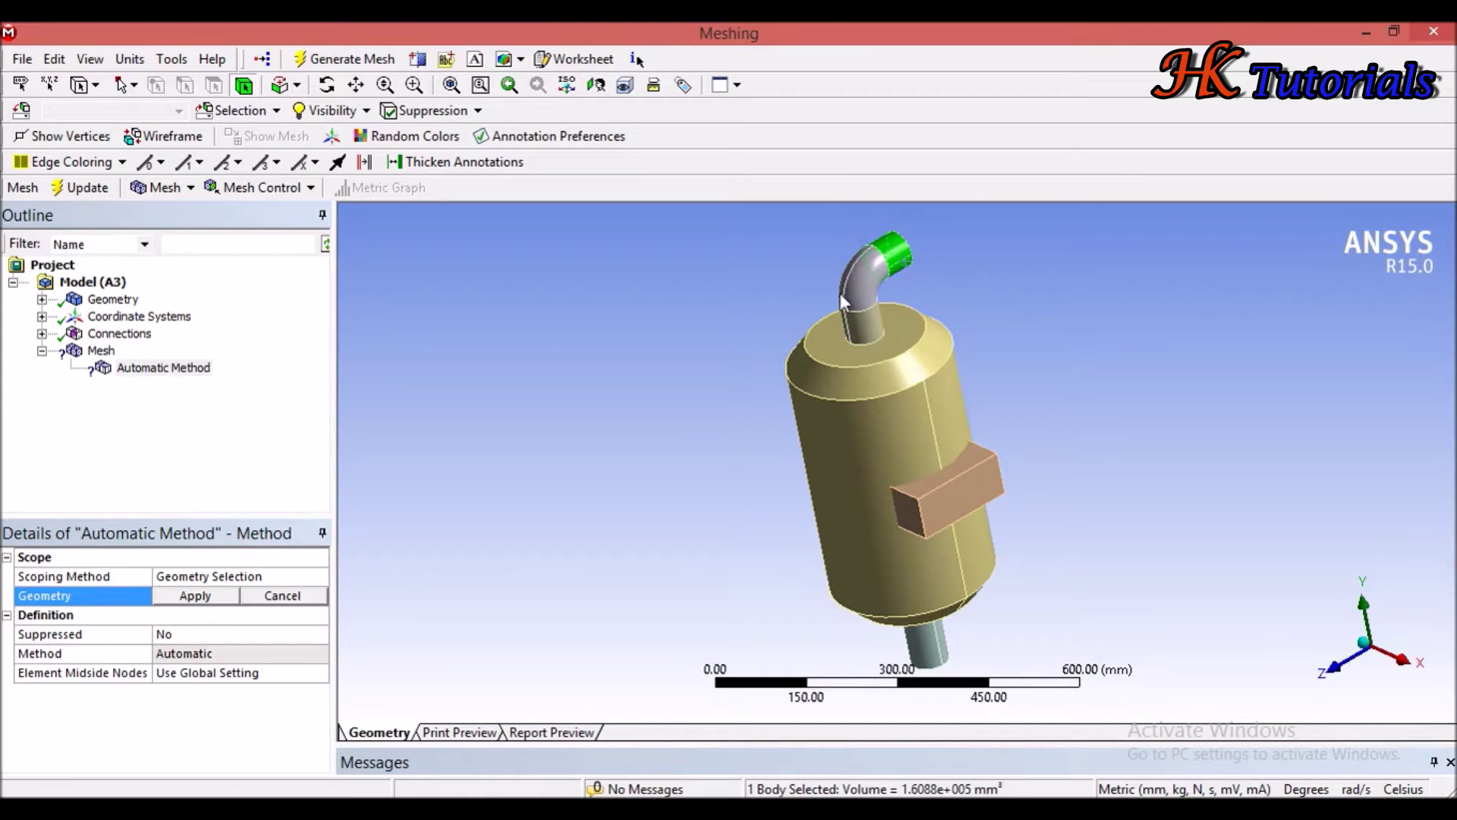
ctrl+click(876, 308)
ctrl+click(873, 343)
ctrl+click(873, 470)
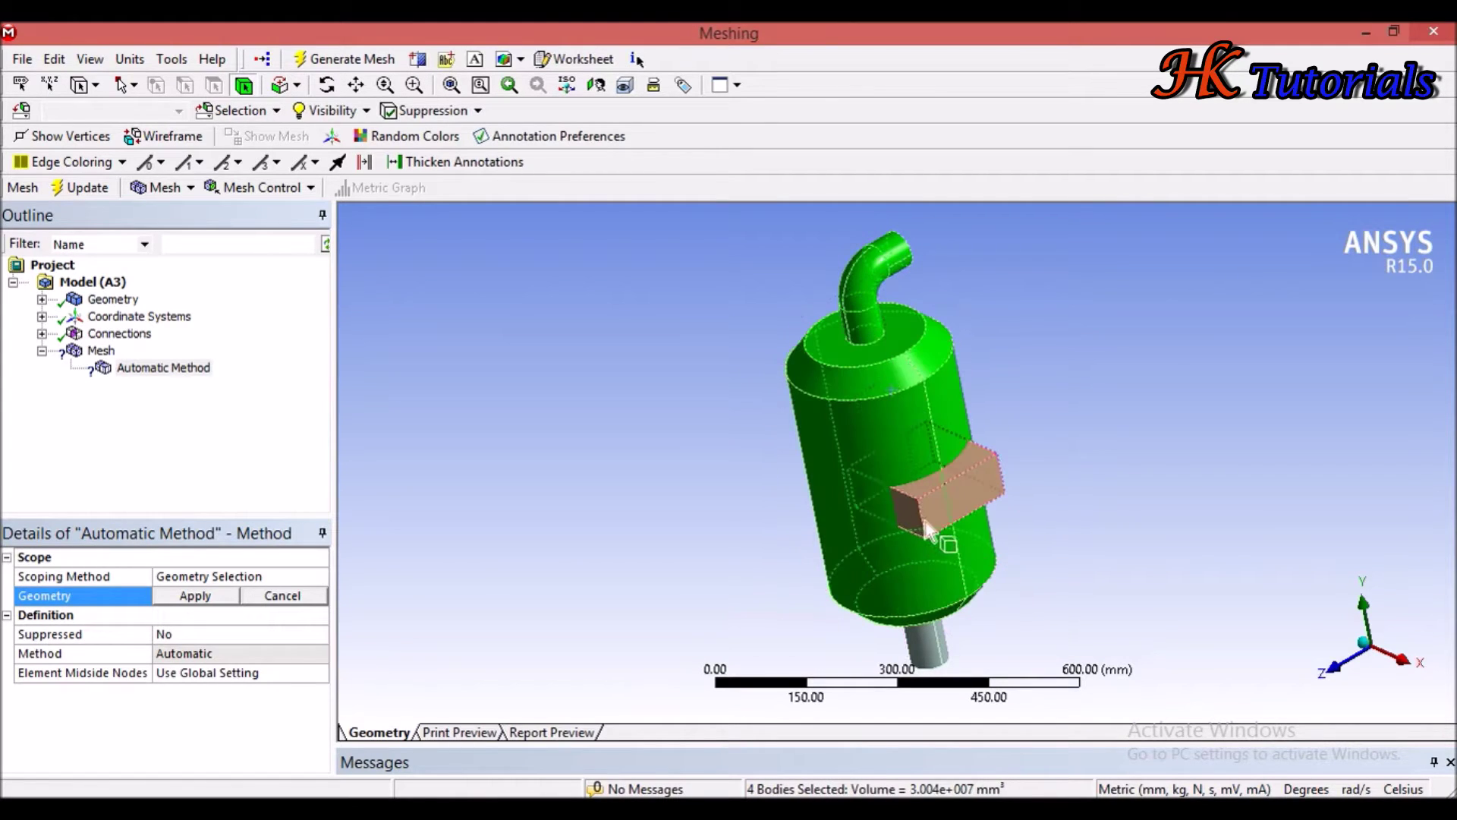
ctrl+click(948, 485)
ctrl+click(926, 641)
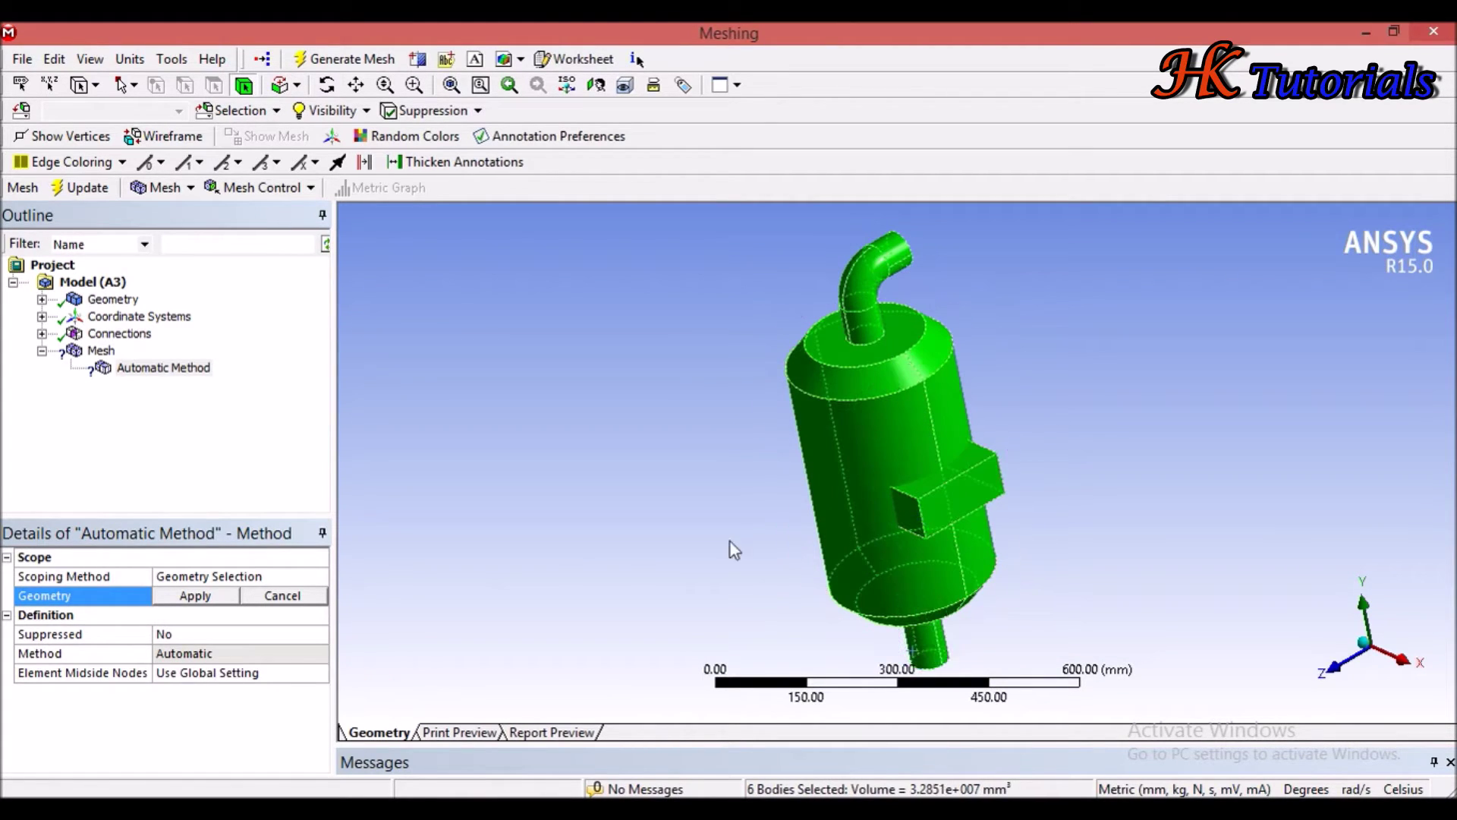
click(203, 595)
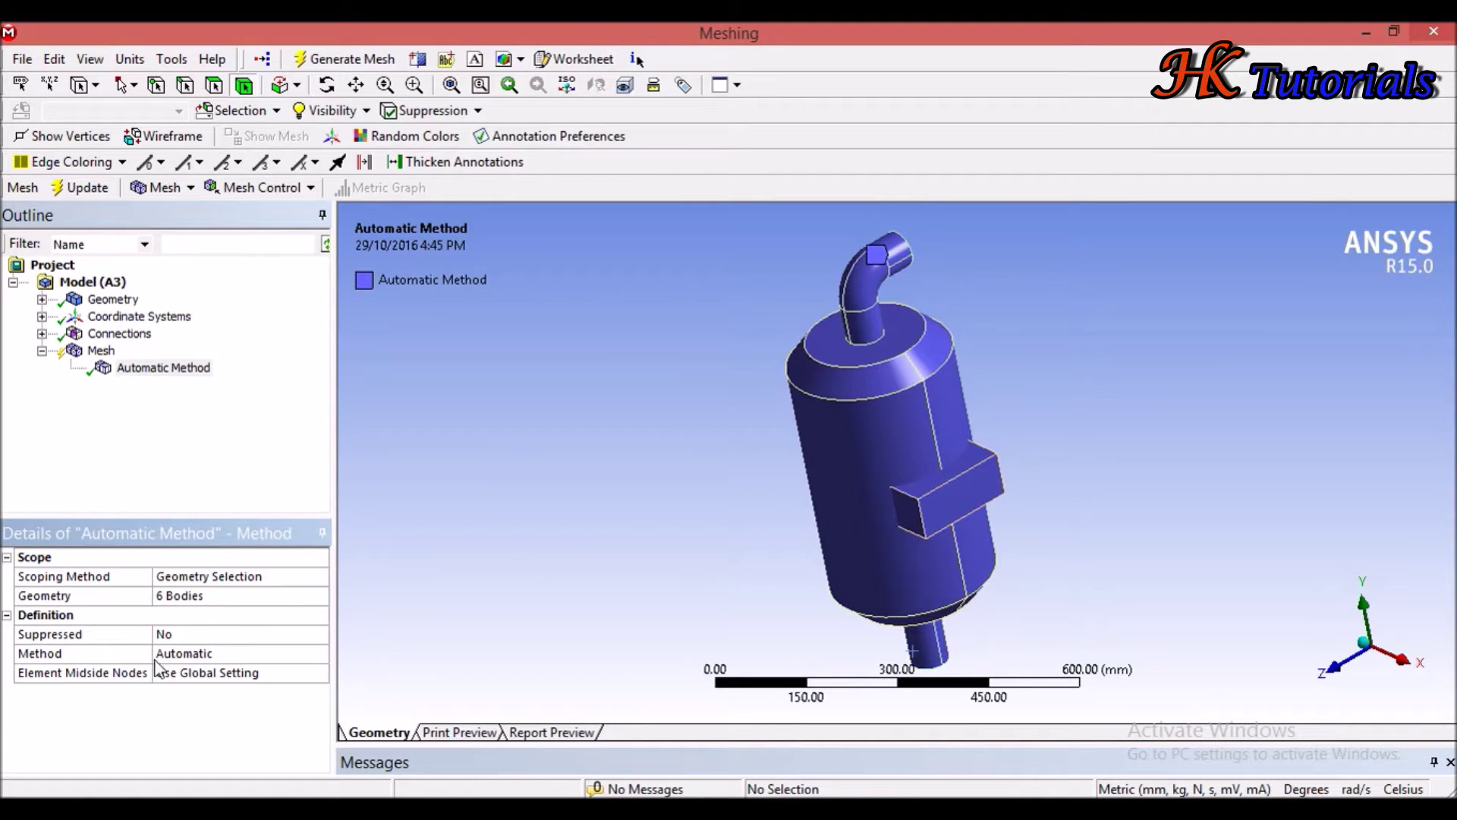
Step: Change the meshing method for the scoped bodies to Sweep
click(240, 655)
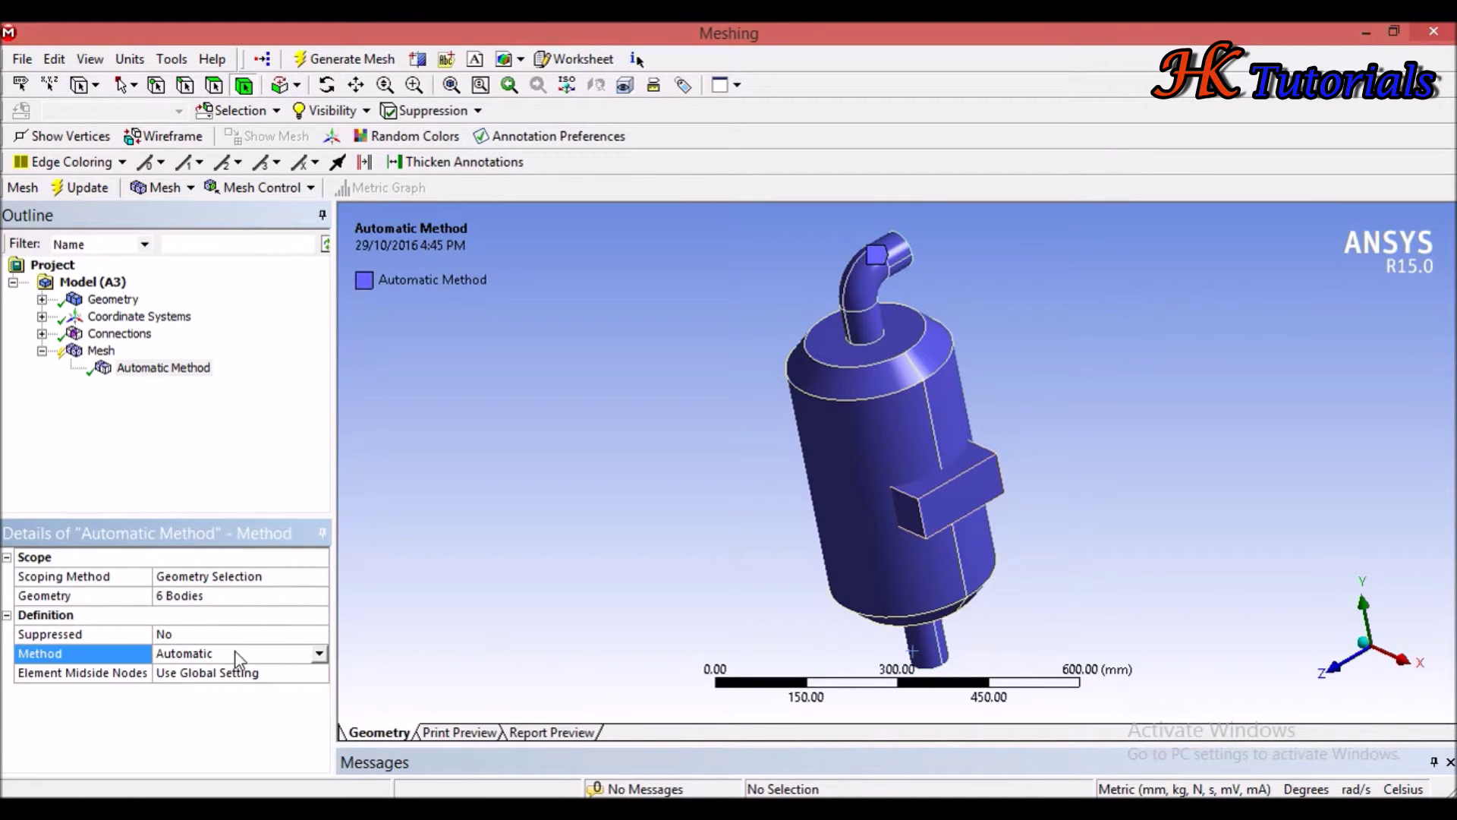
click(319, 654)
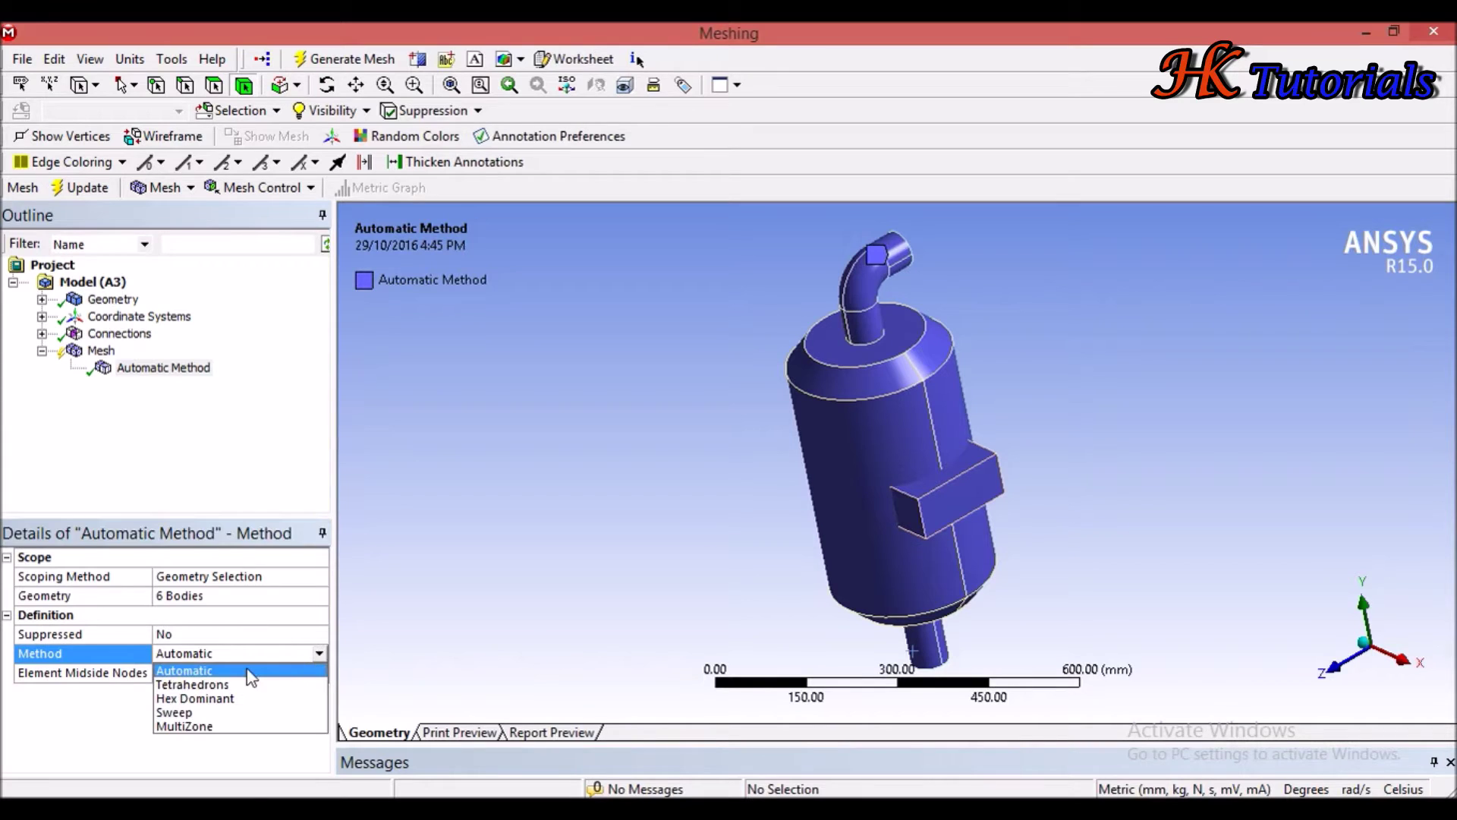
click(244, 712)
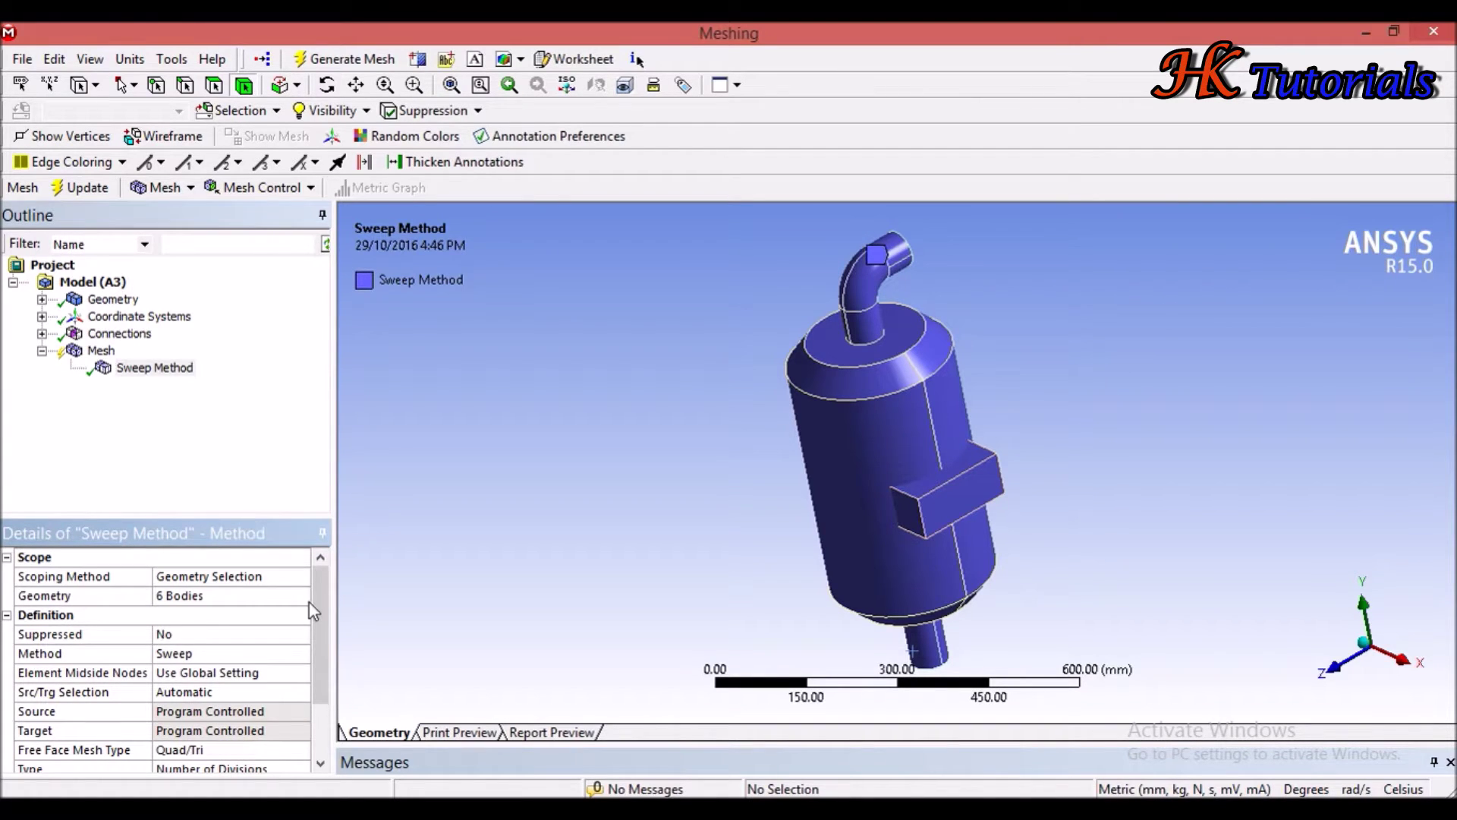
Step: Examine the Sweep method's source/target, free face mesh type and division settings, and view the scoped bodies from several sides
mouse_move(318, 608)
mouse_down()
mouse_move(319, 636)
mouse_move(334, 616)
mouse_up()
scroll(148, 651, down, 1)
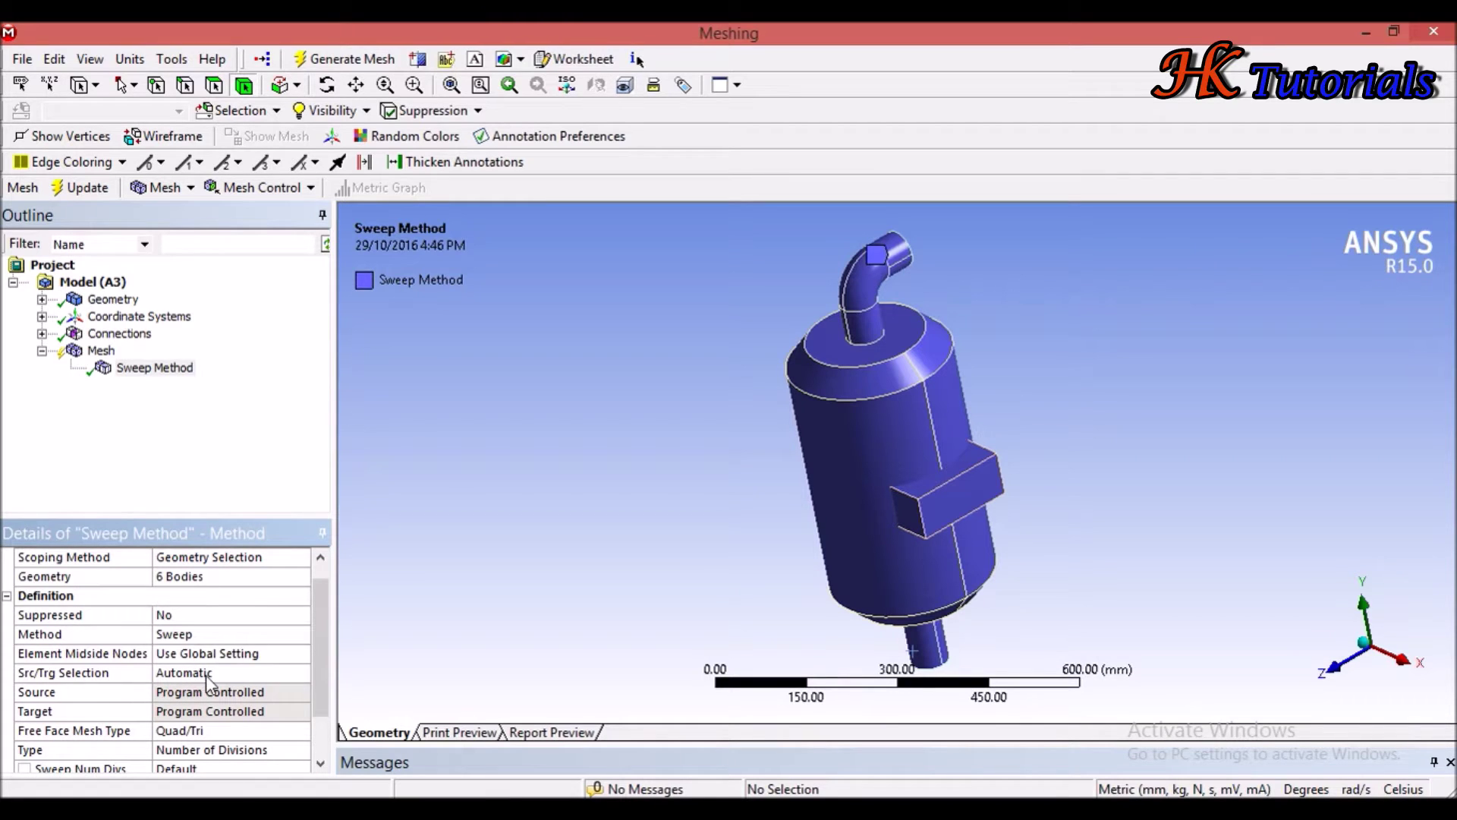
scroll(320, 672, down, 2)
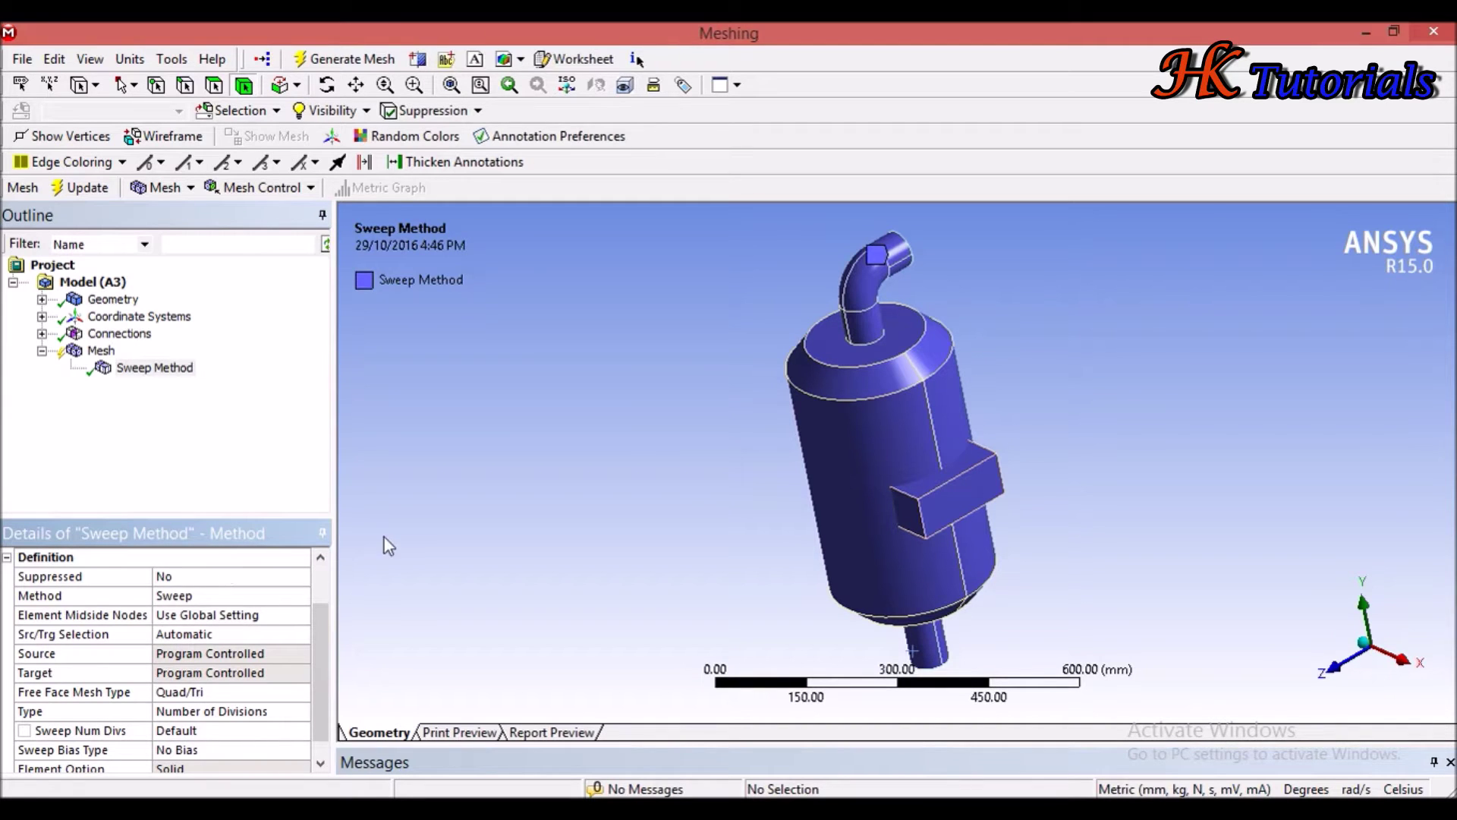
middle_drag(850, 456, 736, 533)
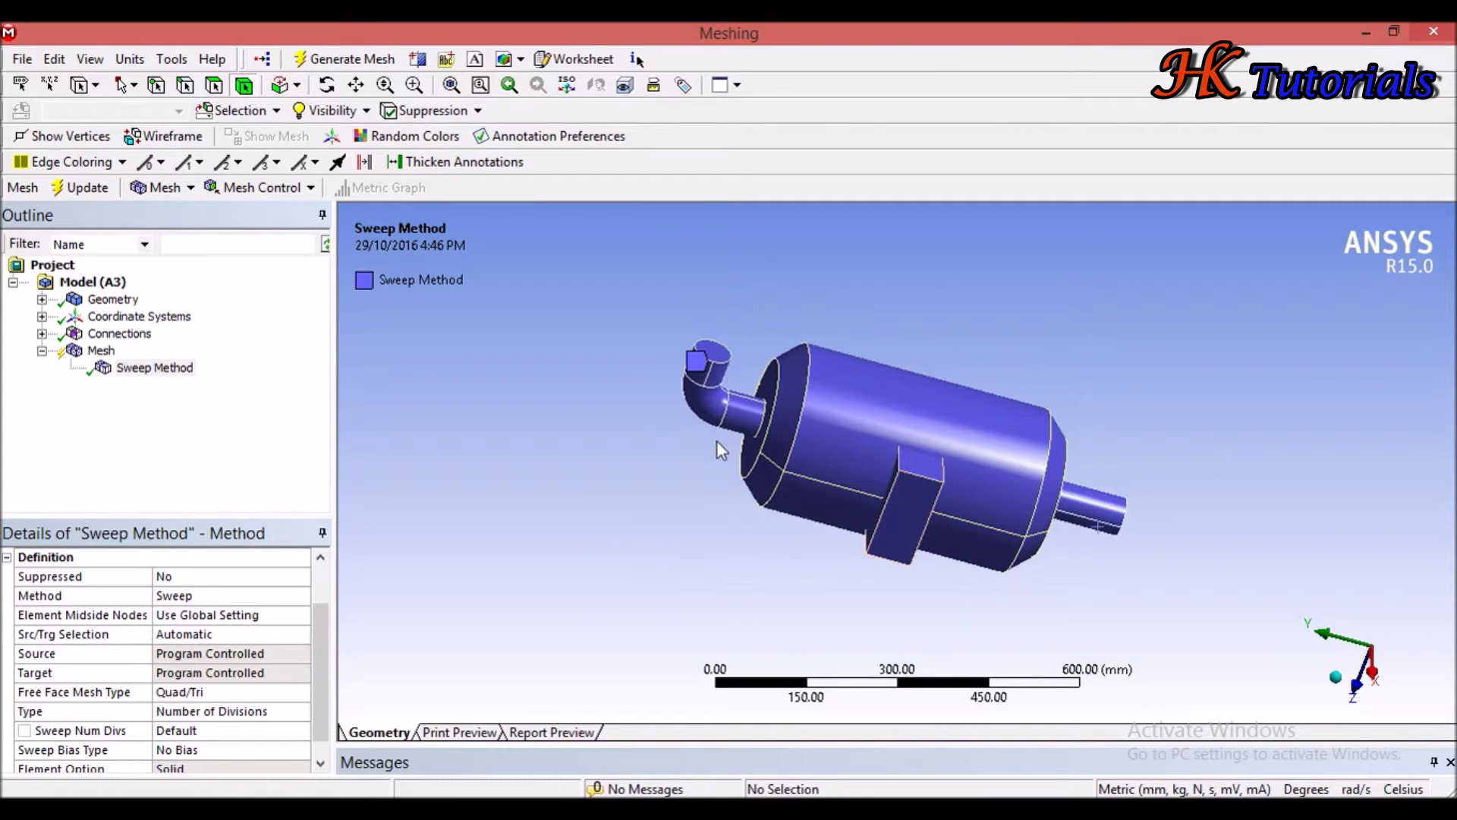
middle_drag(721, 450, 1070, 506)
middle_drag(531, 505, 826, 376)
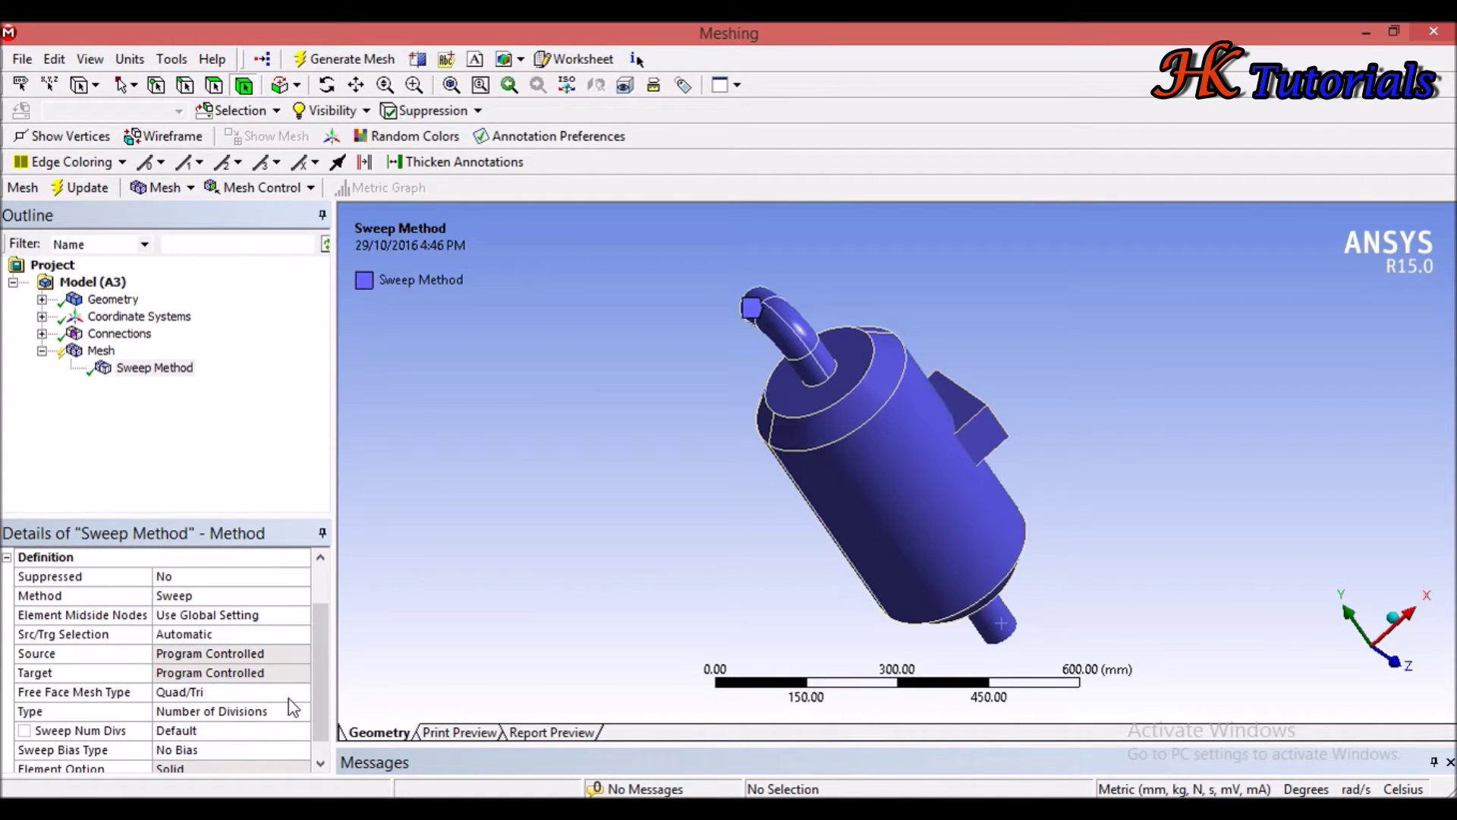
click(303, 636)
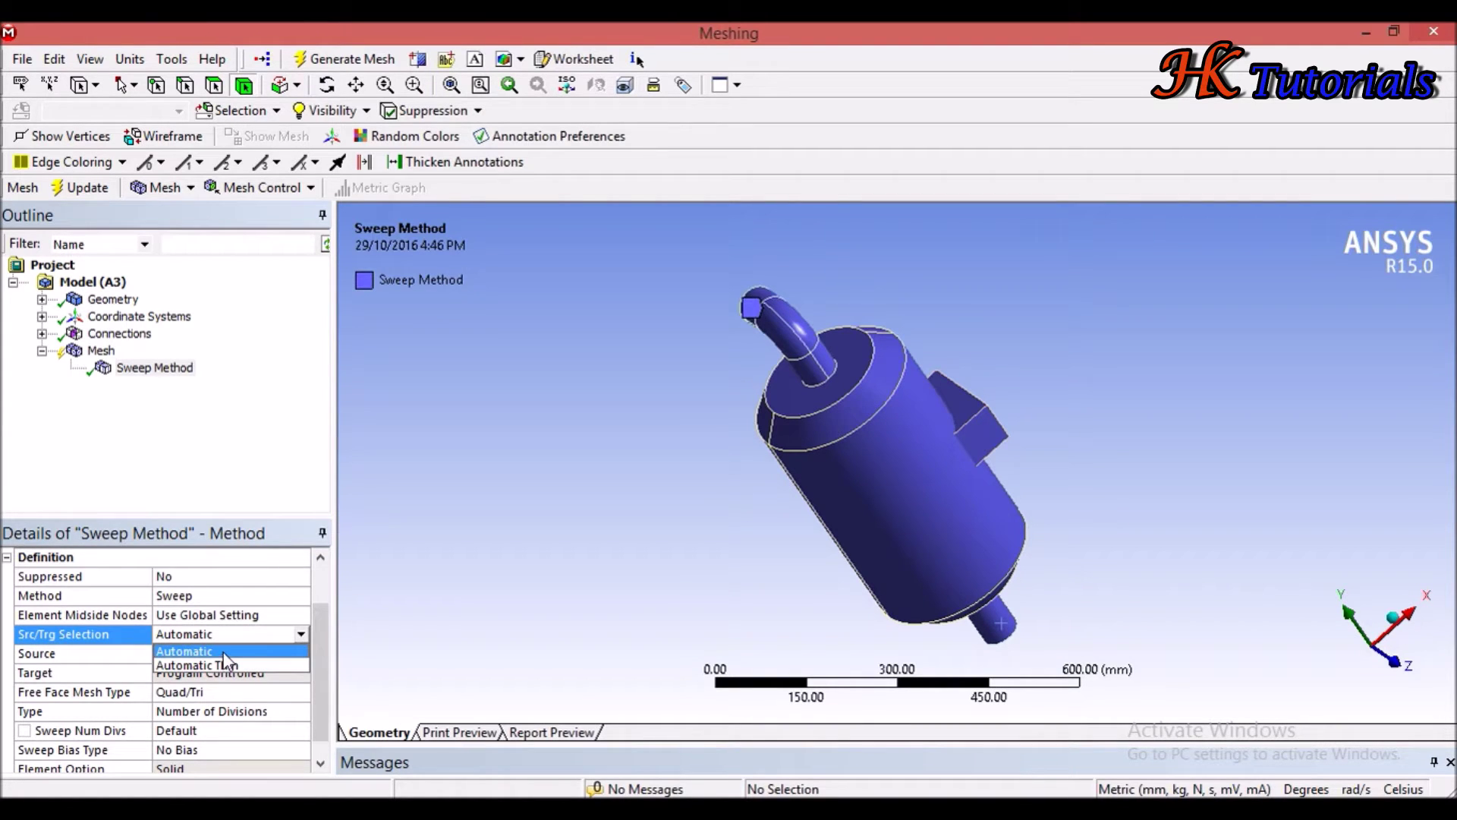
scroll(281, 643, down, 1)
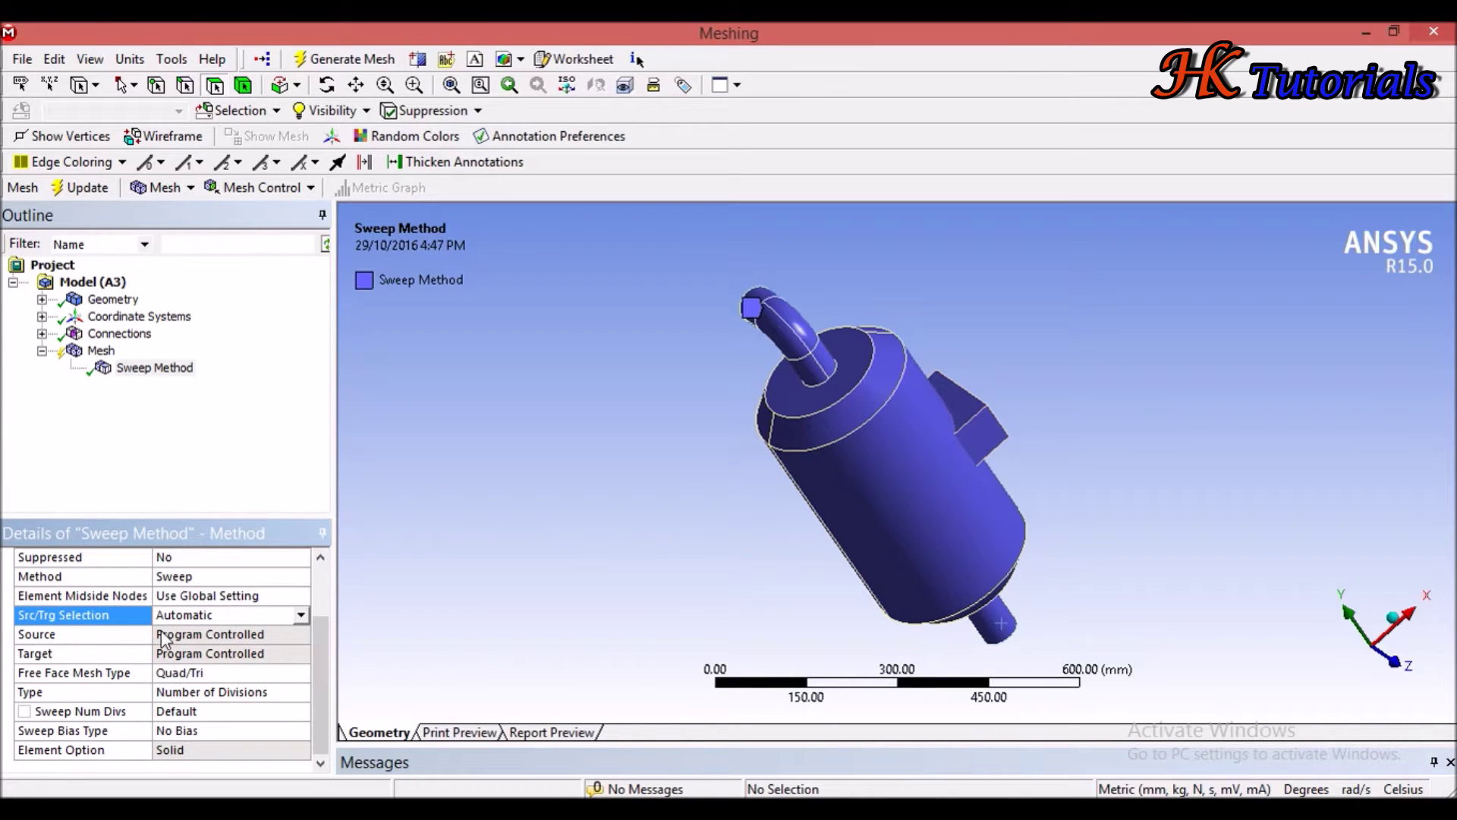
click(208, 638)
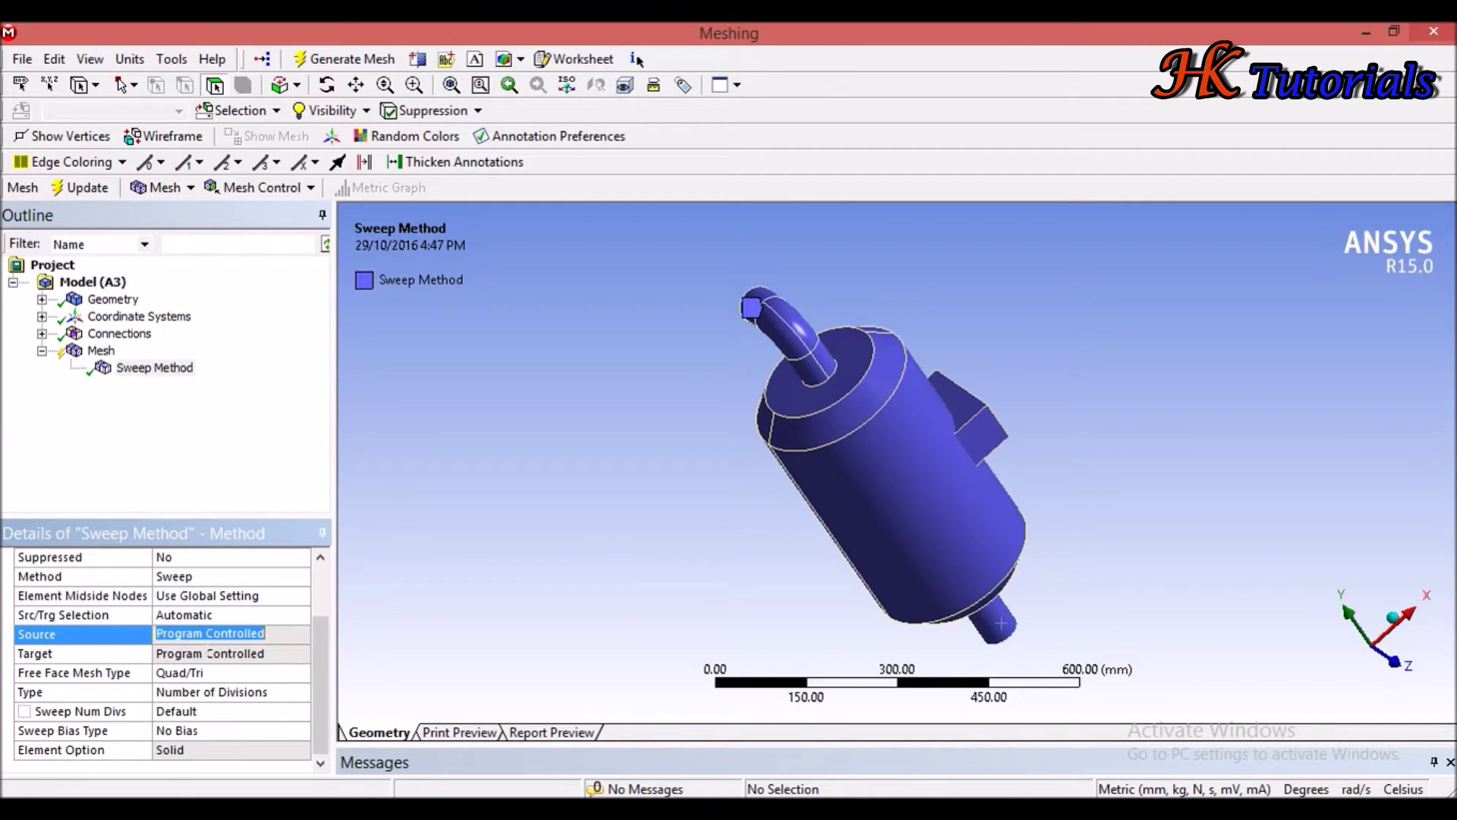
click(212, 656)
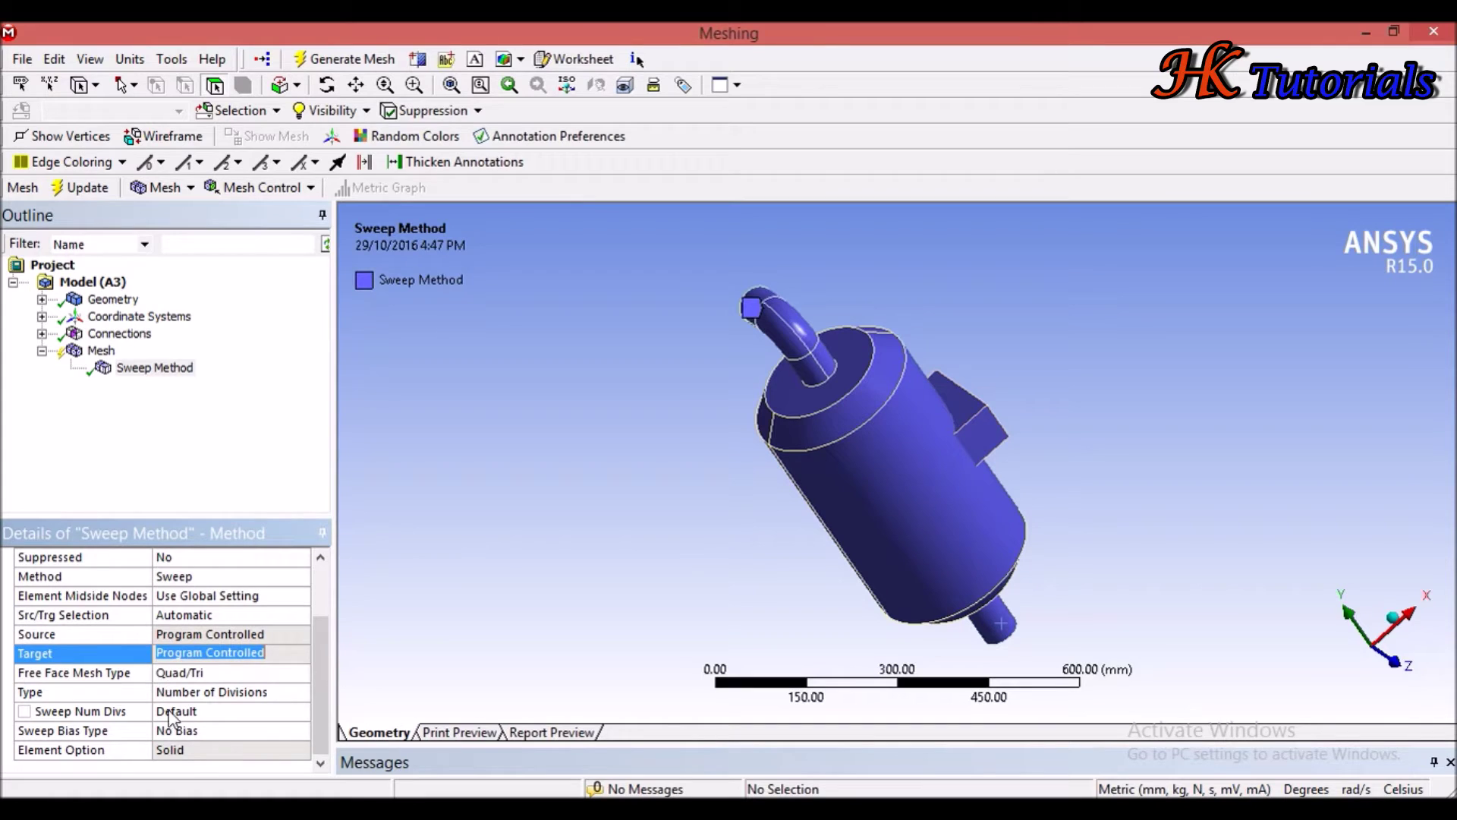
click(191, 677)
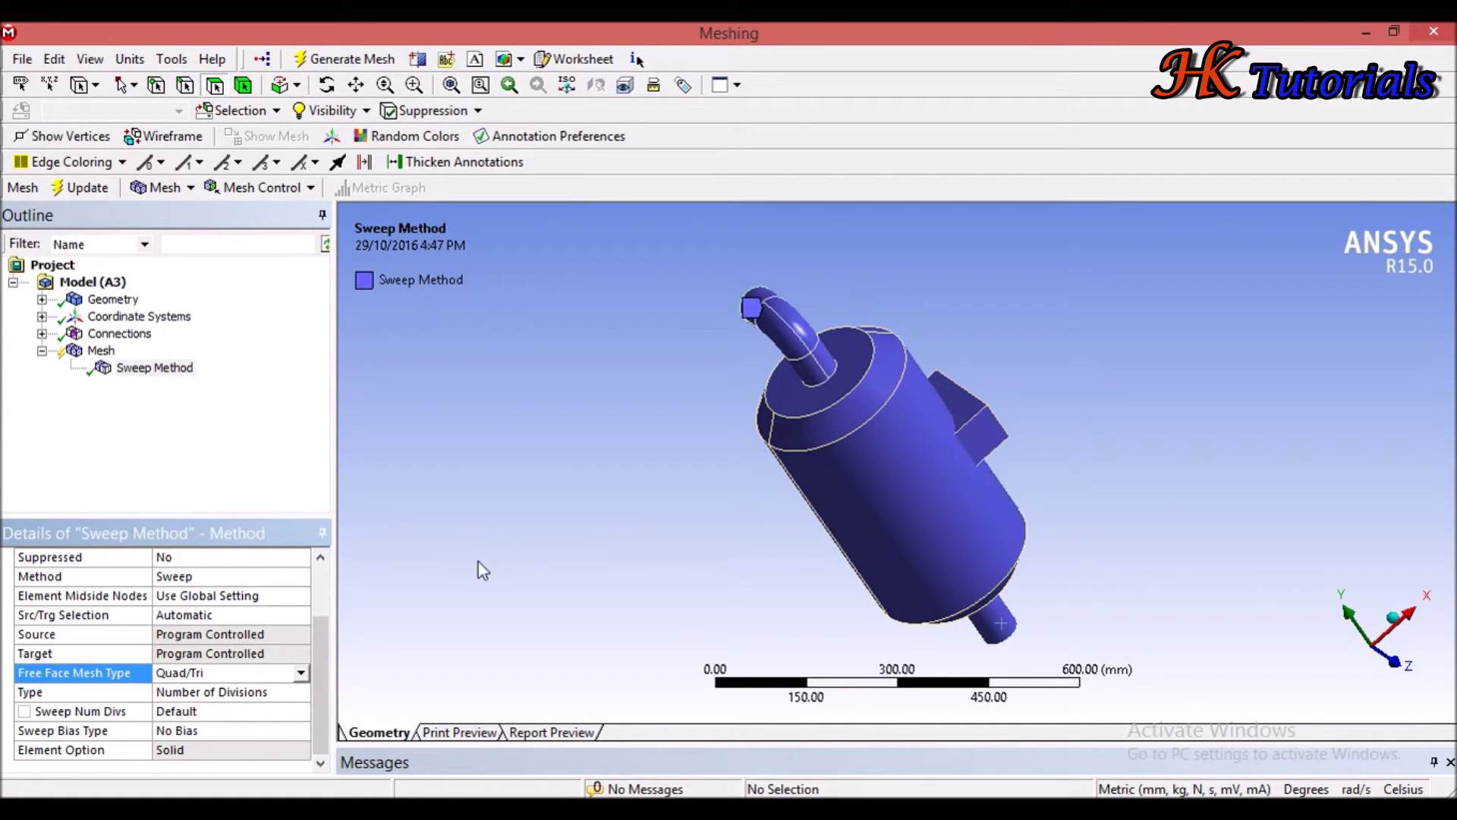
middle_drag(986, 440, 866, 434)
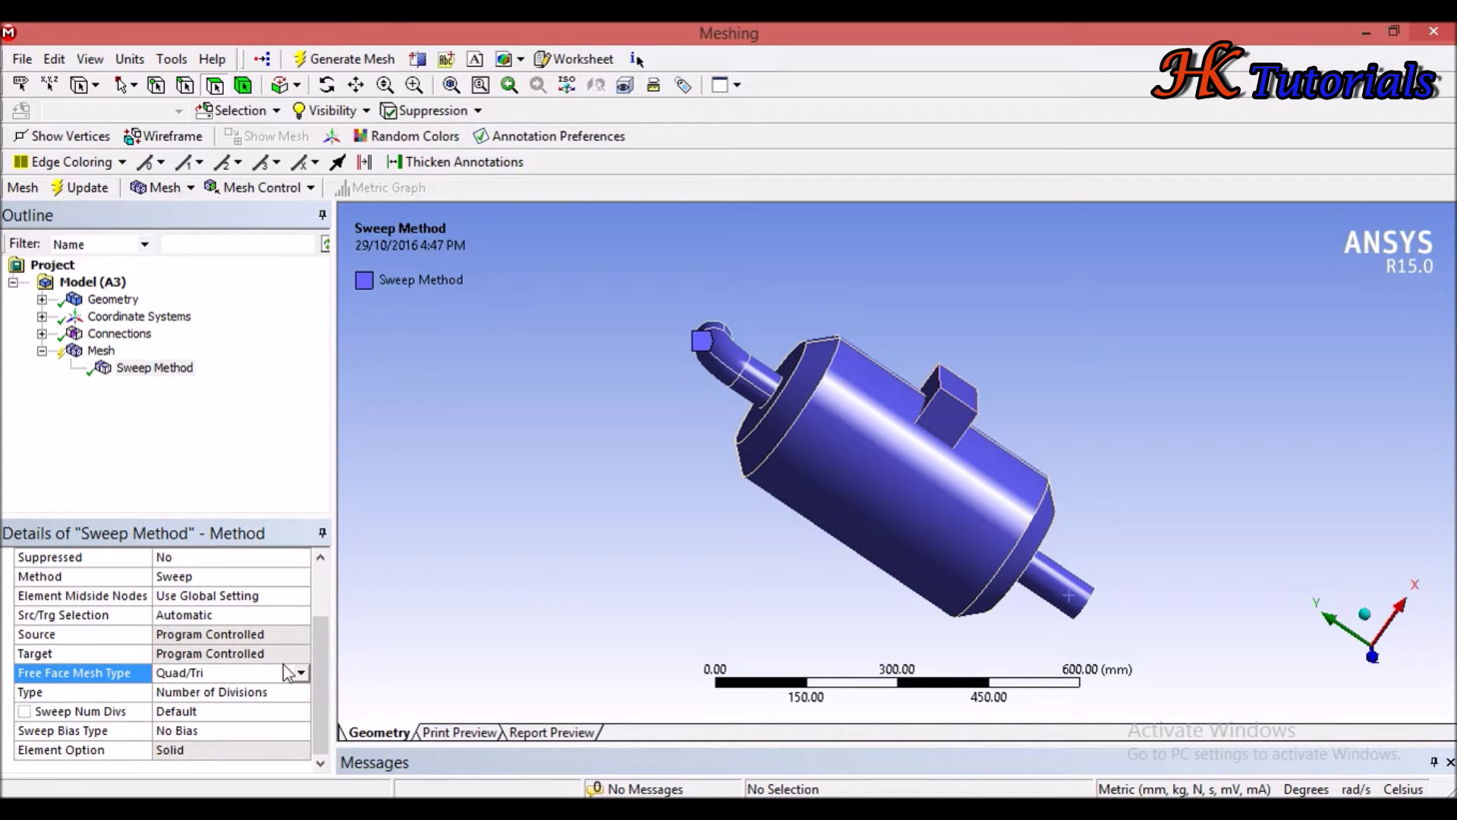
Step: Review the free face mesh type options and switch the Sweep method's division type to Element Size
click(301, 673)
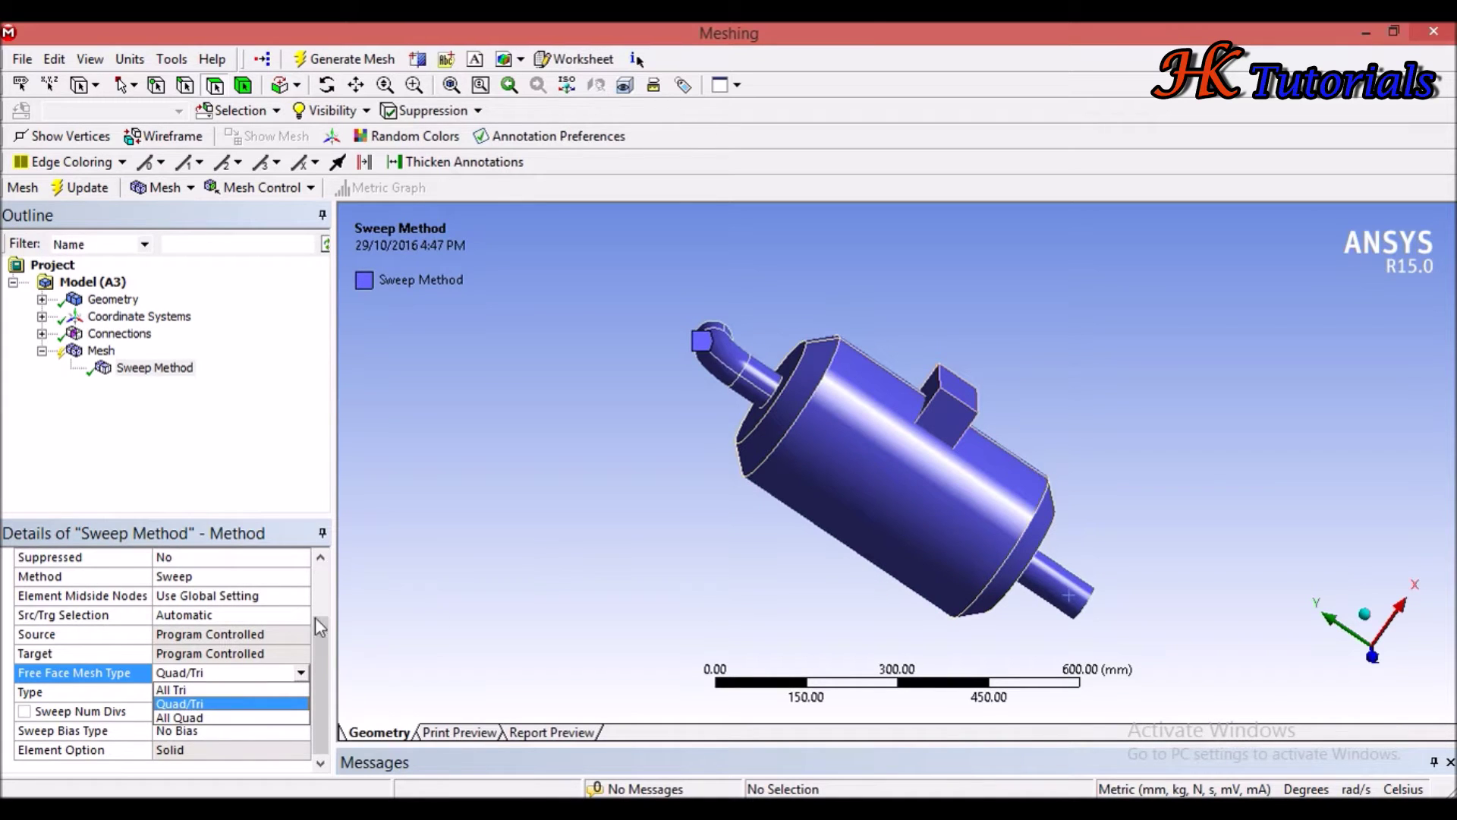
click(322, 659)
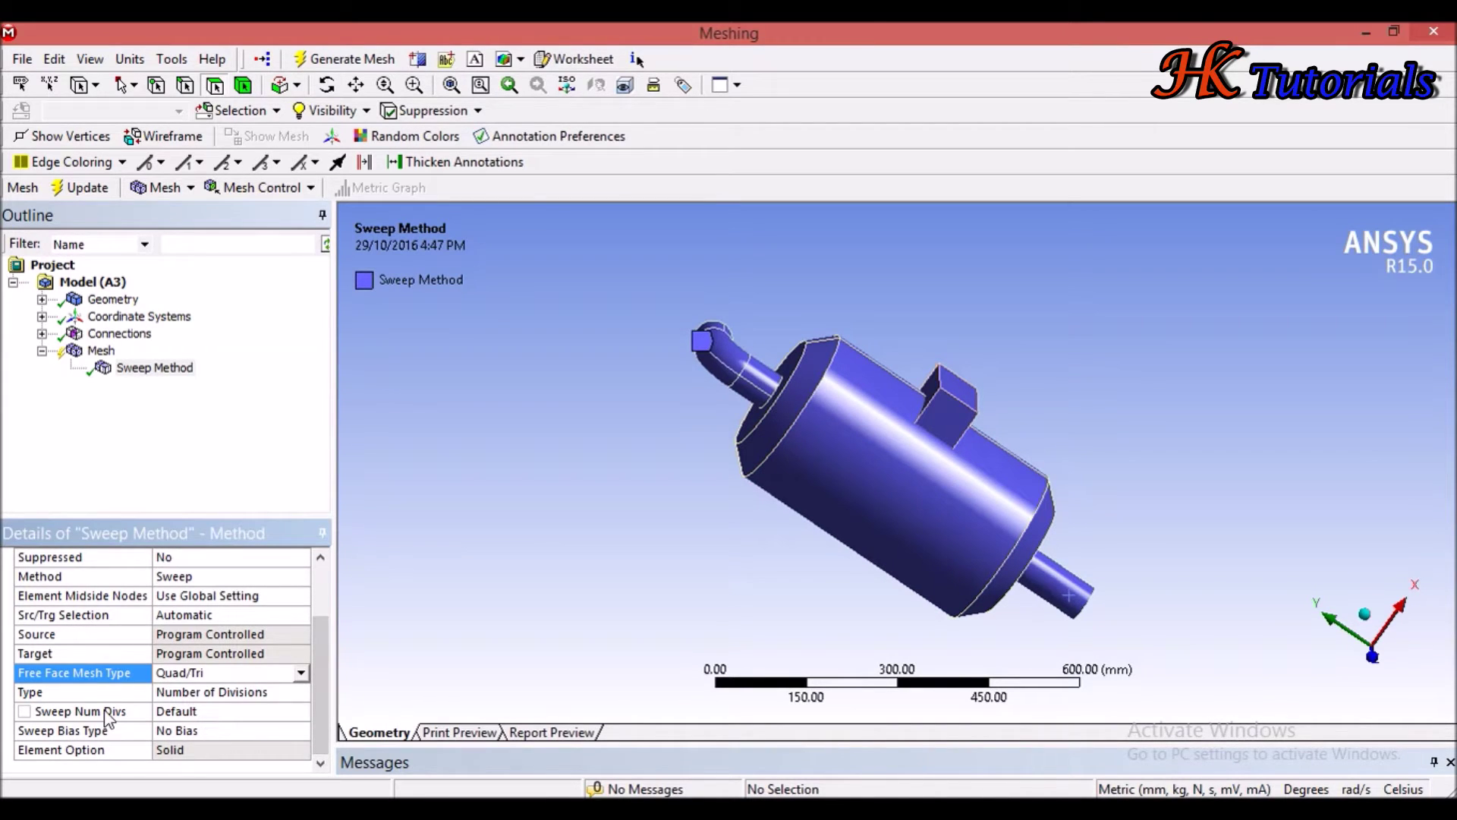
click(215, 693)
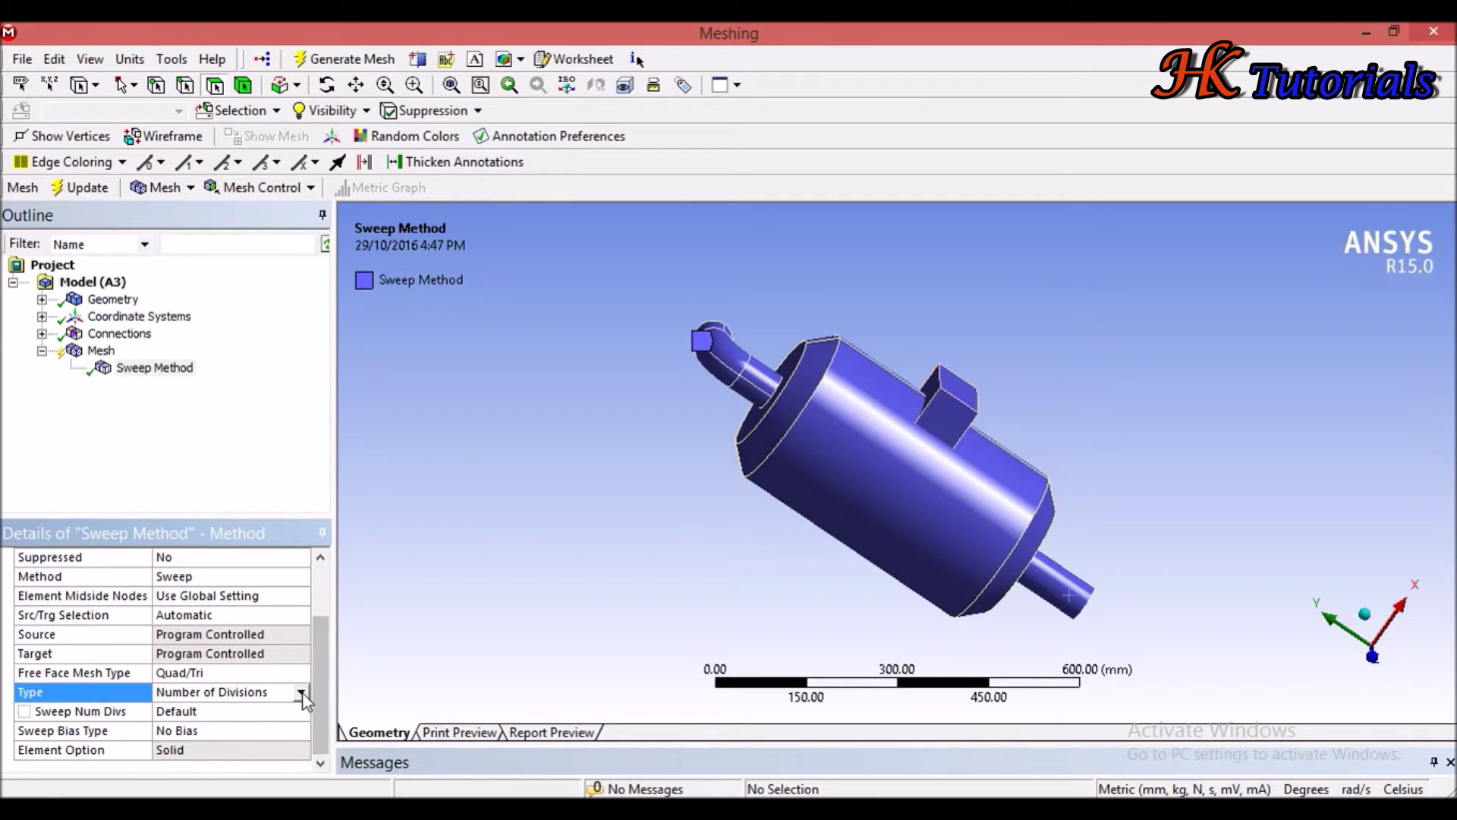
click(301, 692)
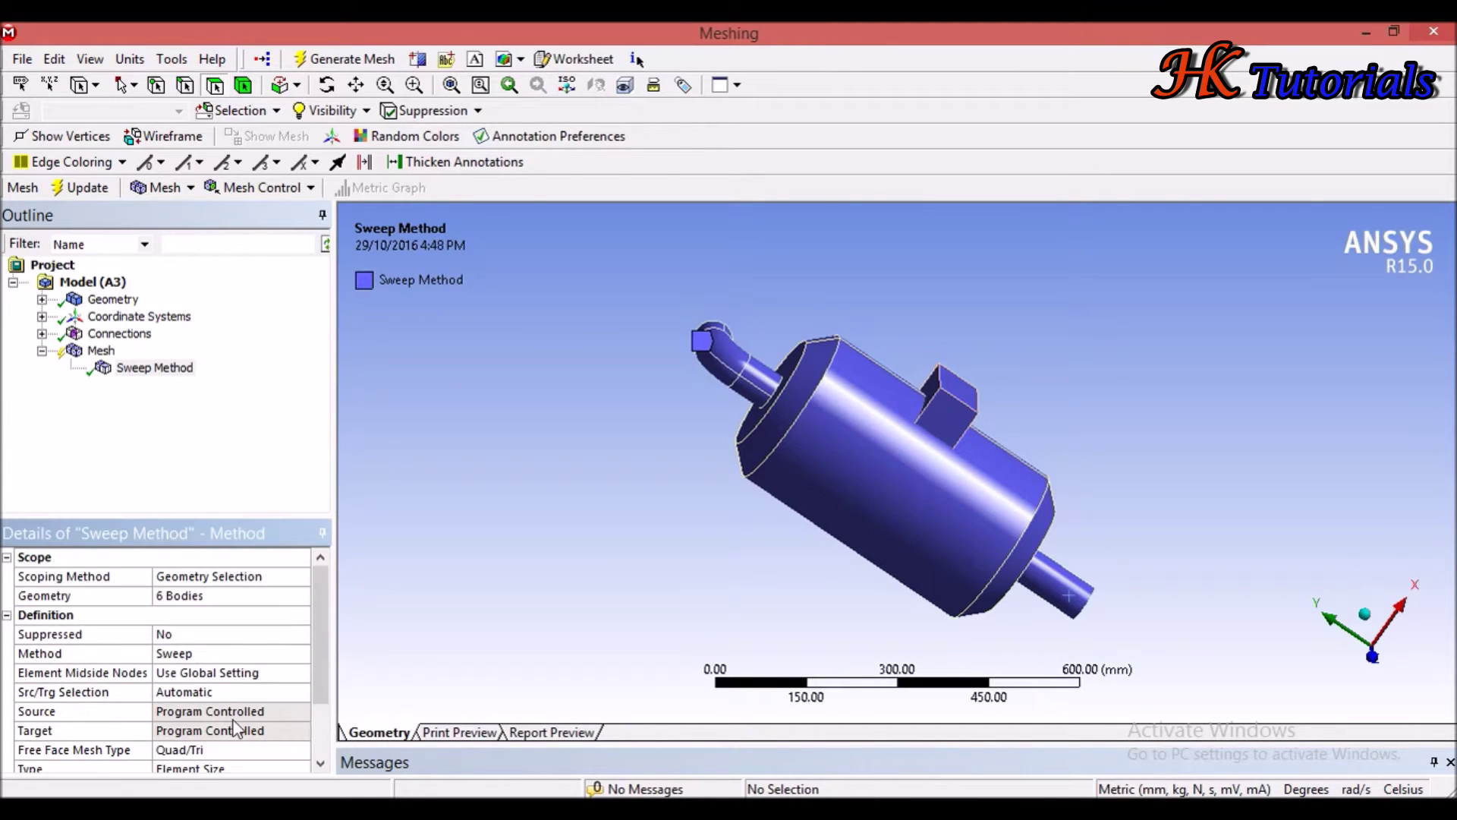
scroll(220, 755, down, 1)
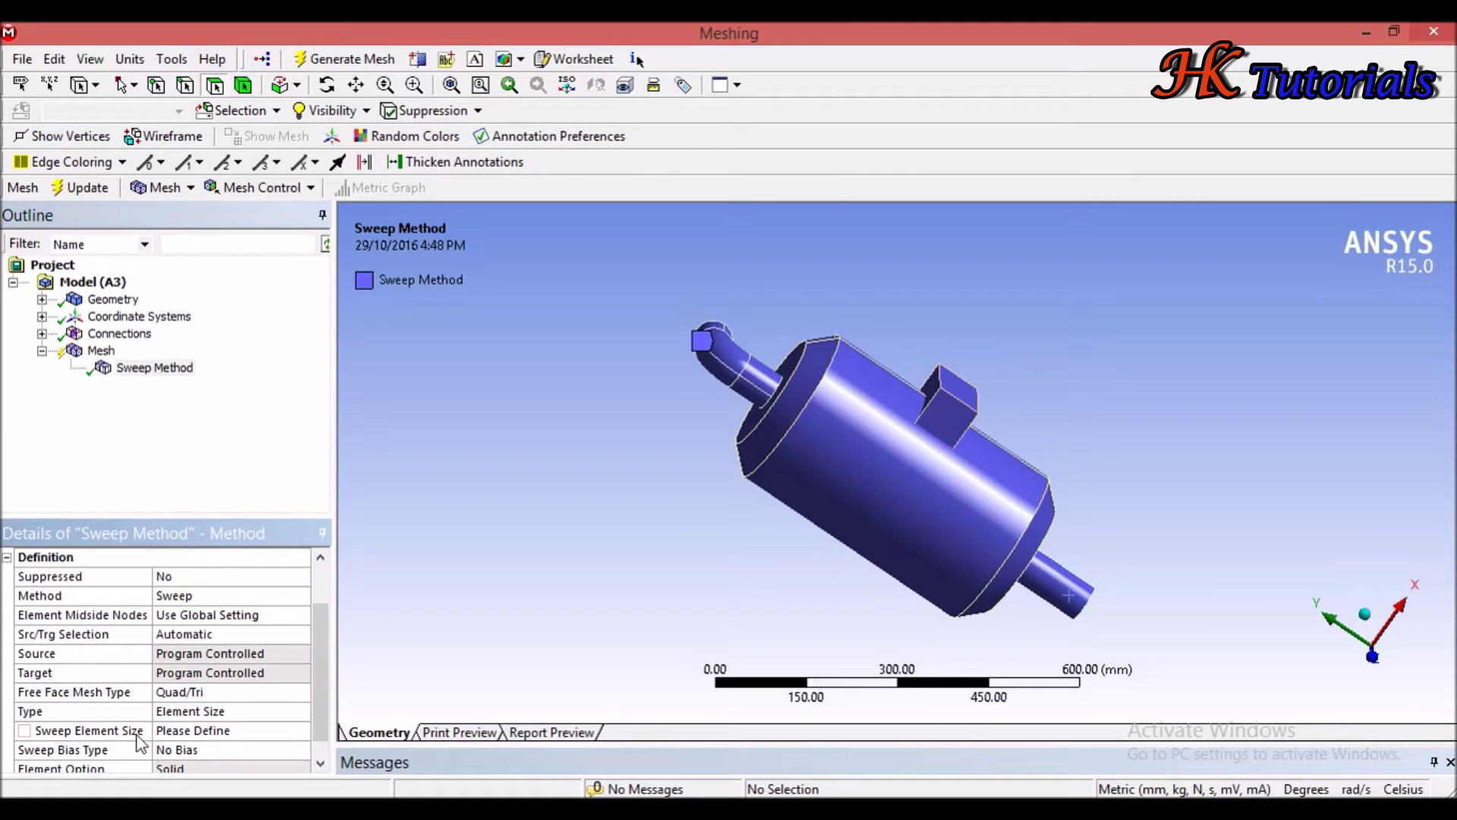
scroll(140, 746, down, 1)
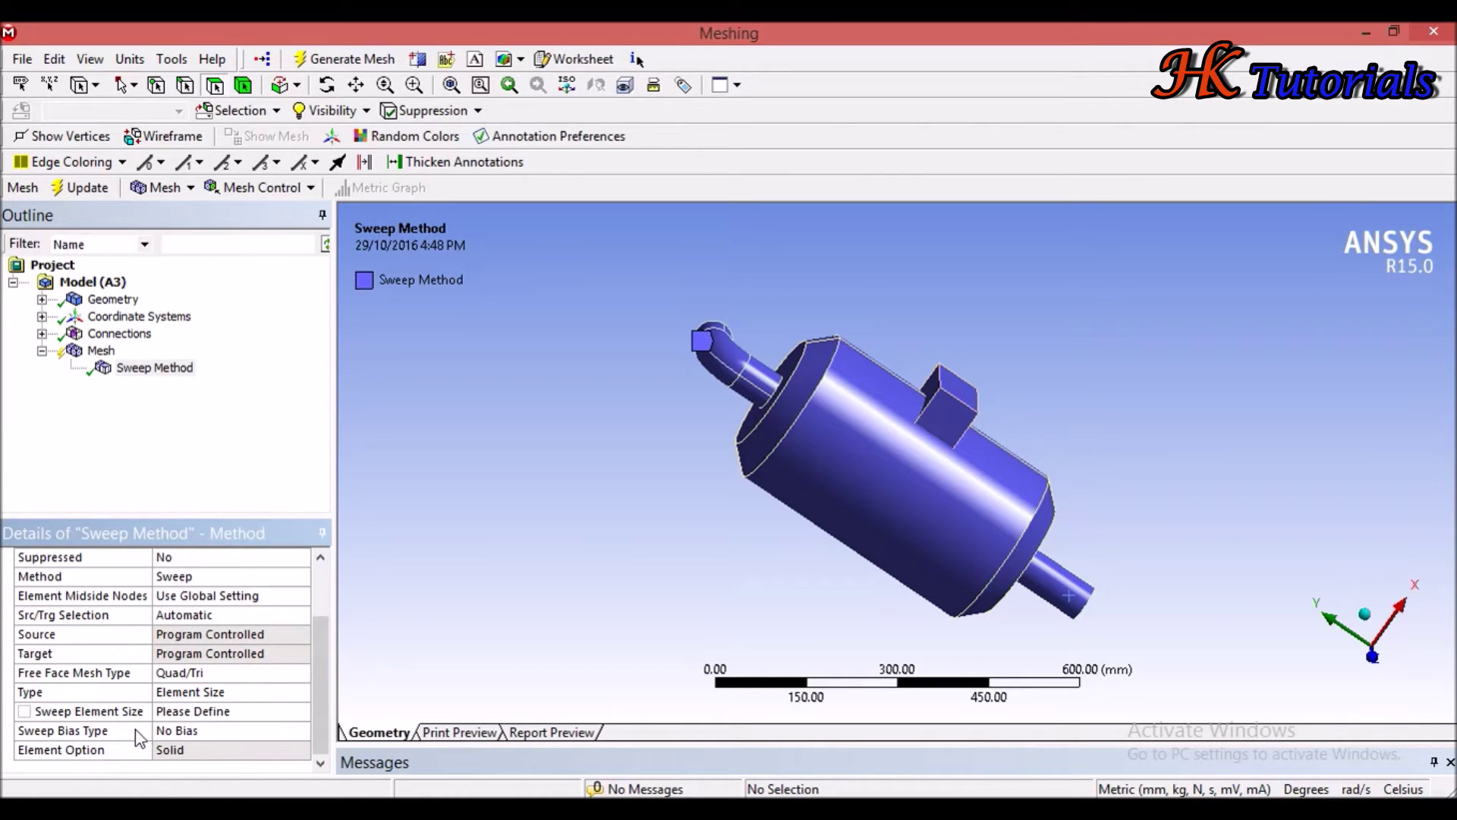
Step: Set the Sweep method's type back to Number of Divisions
click(213, 692)
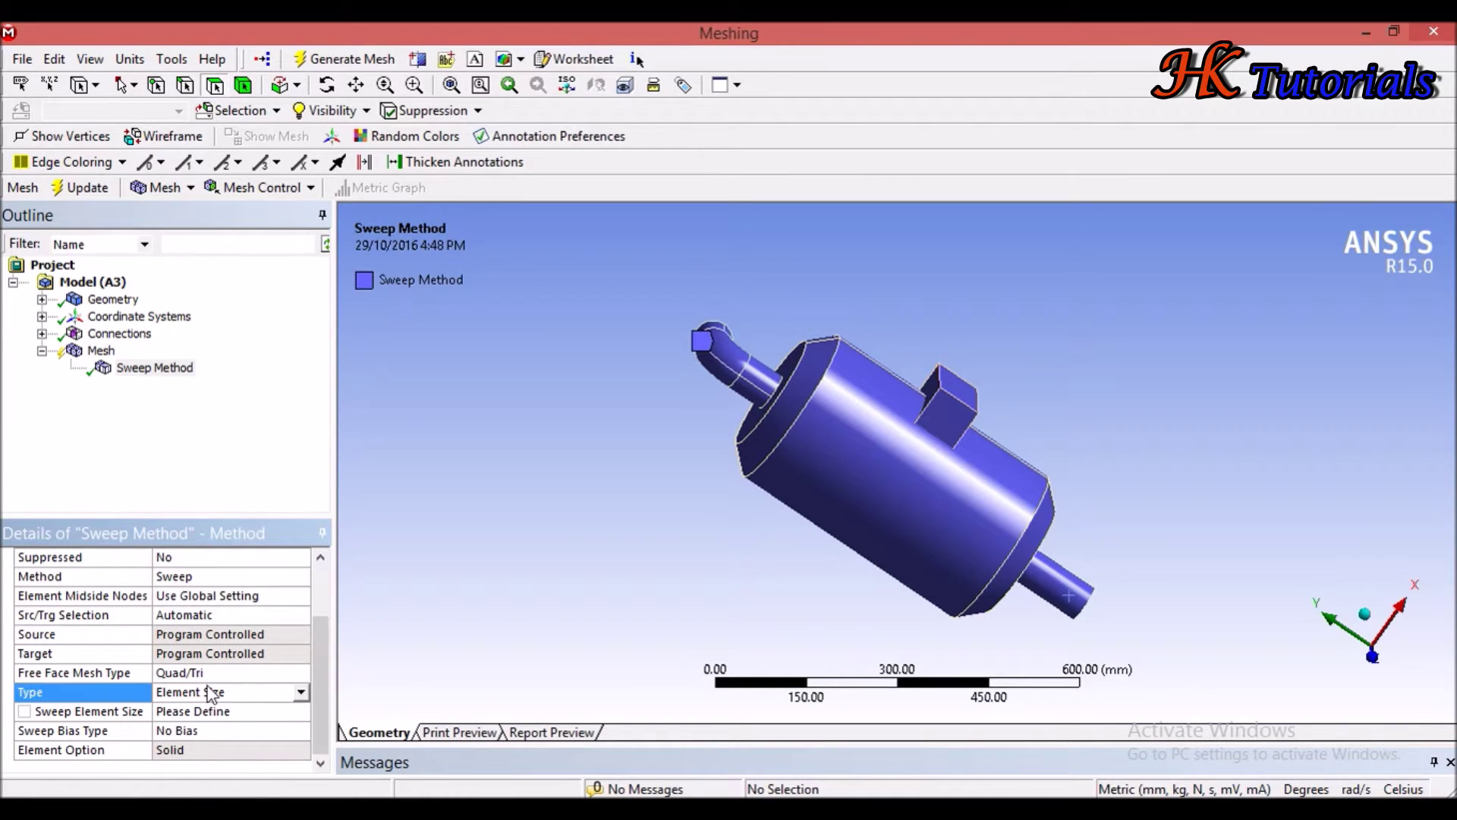
click(301, 692)
click(261, 723)
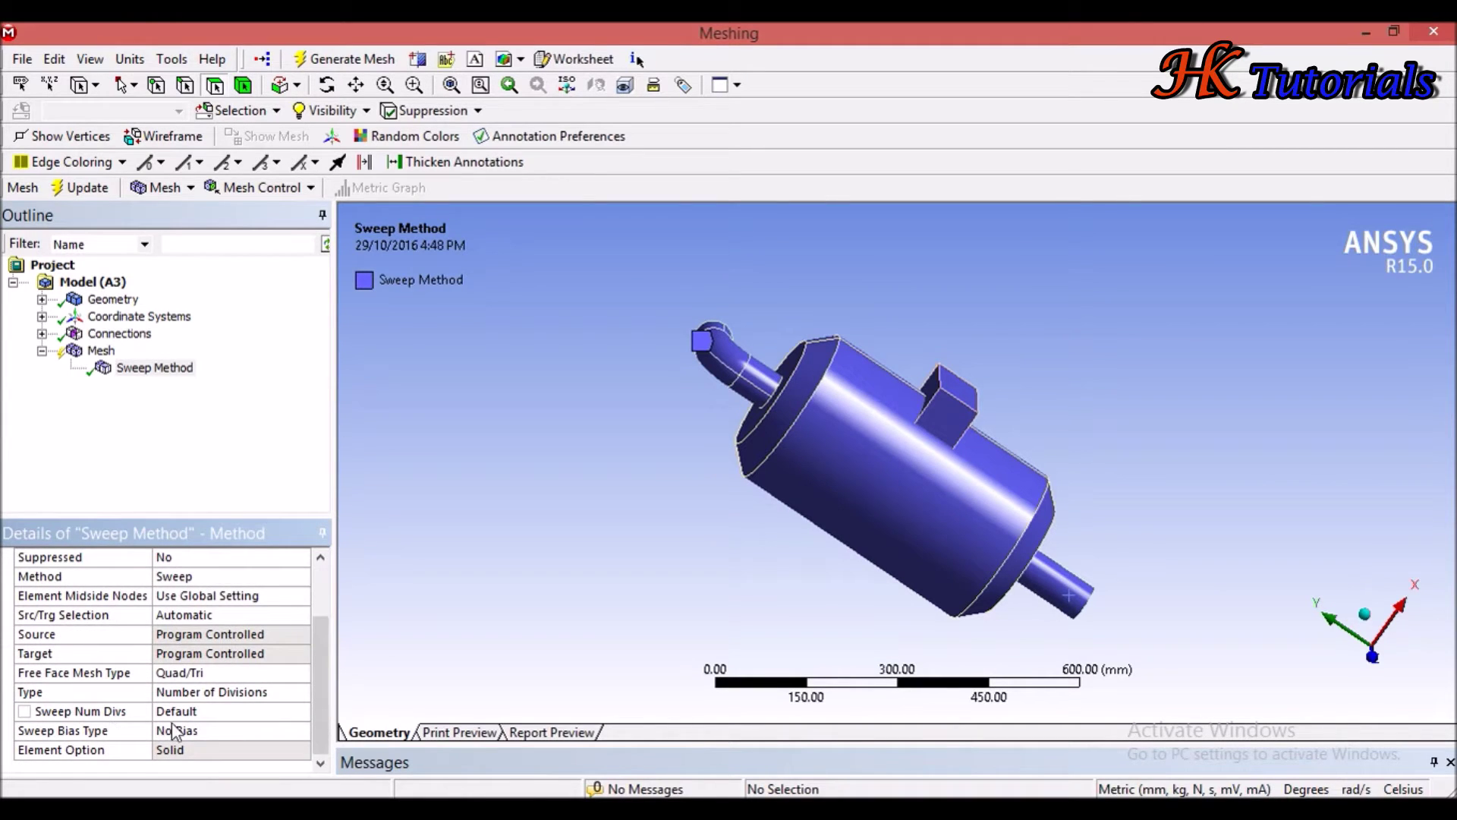
Step: Examine the Sweep method's number-of-divisions setting and the available sweep bias types
click(216, 716)
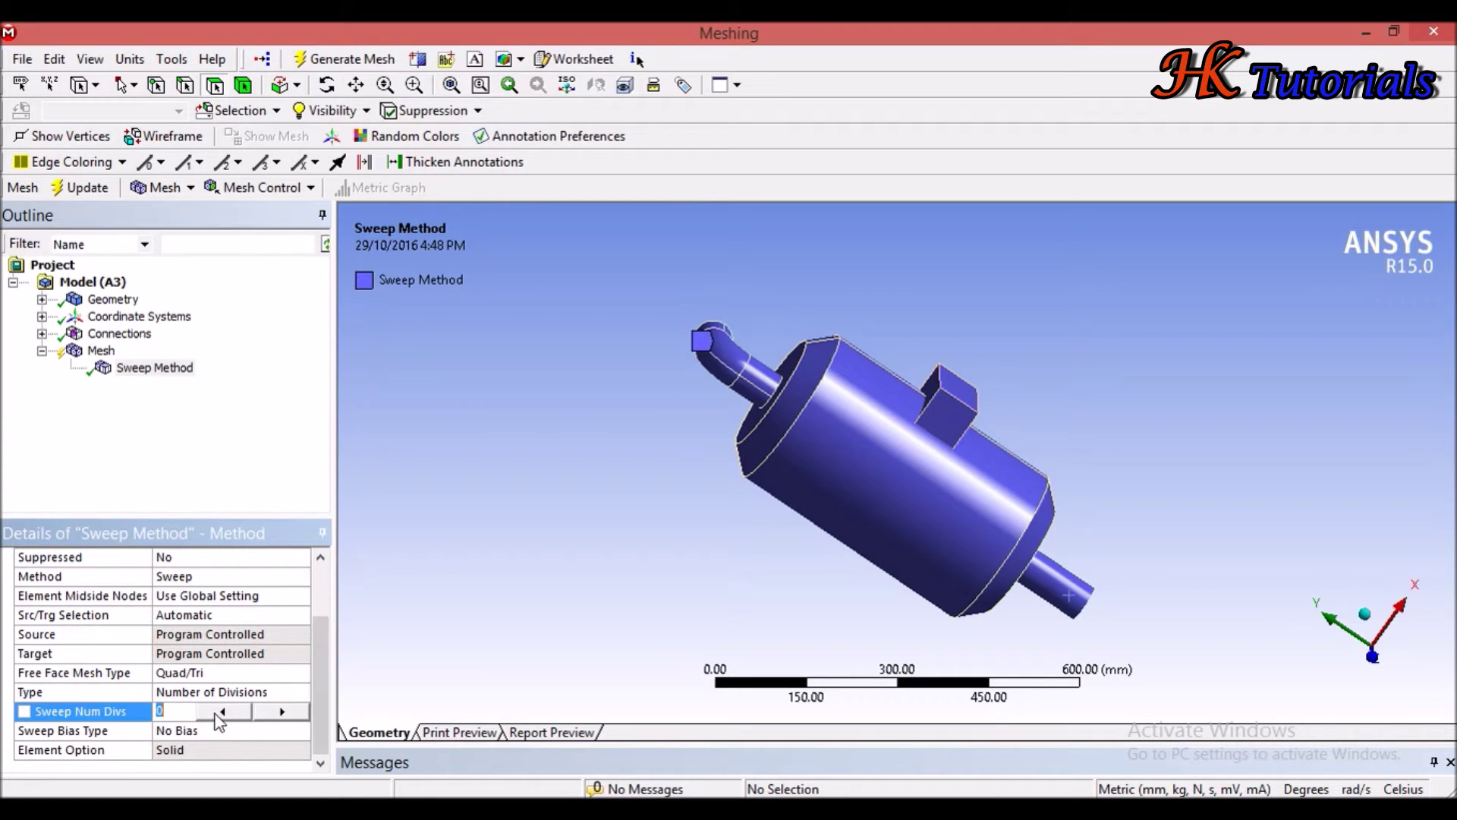
click(289, 696)
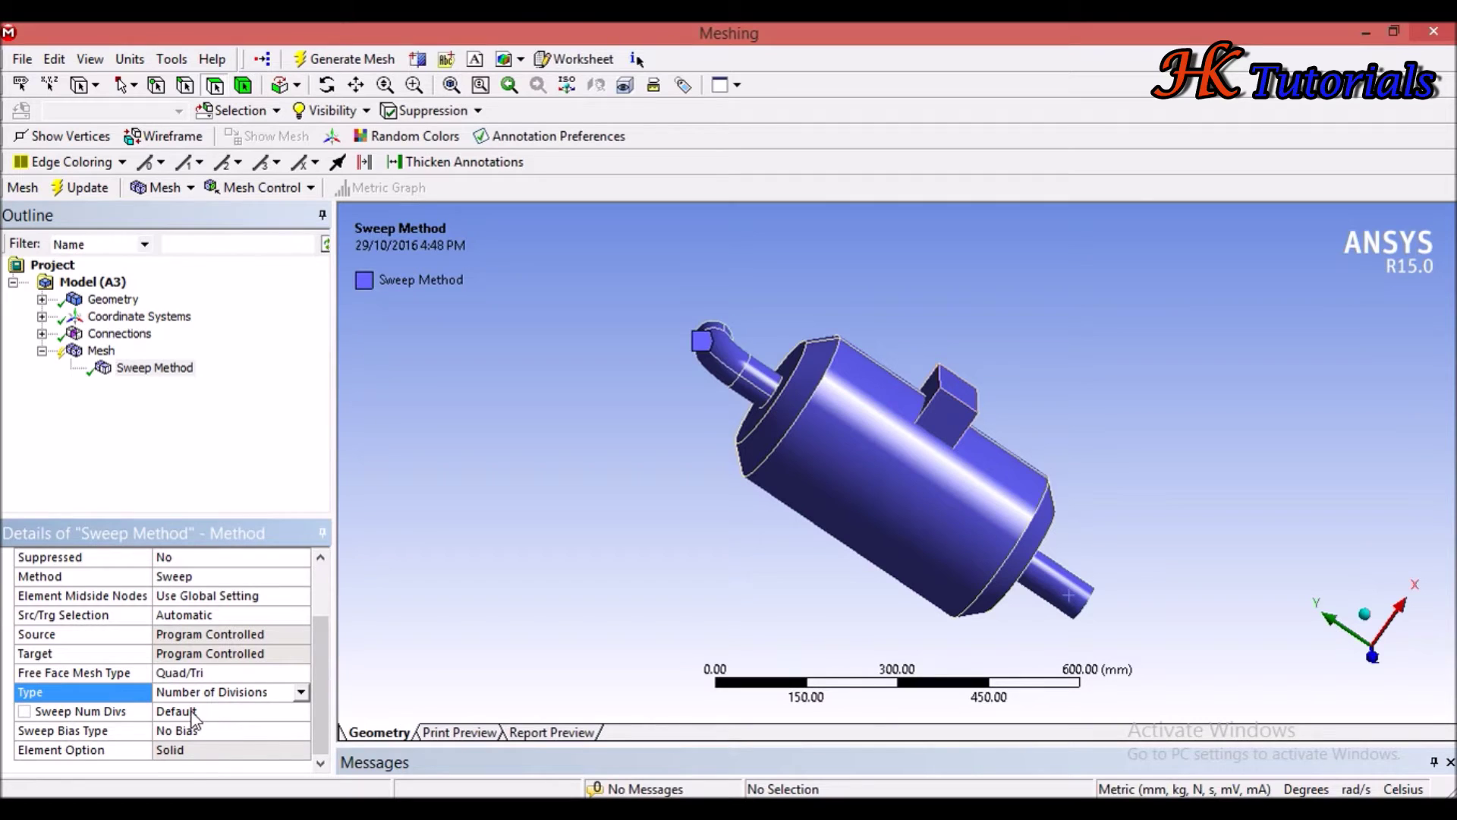
click(190, 733)
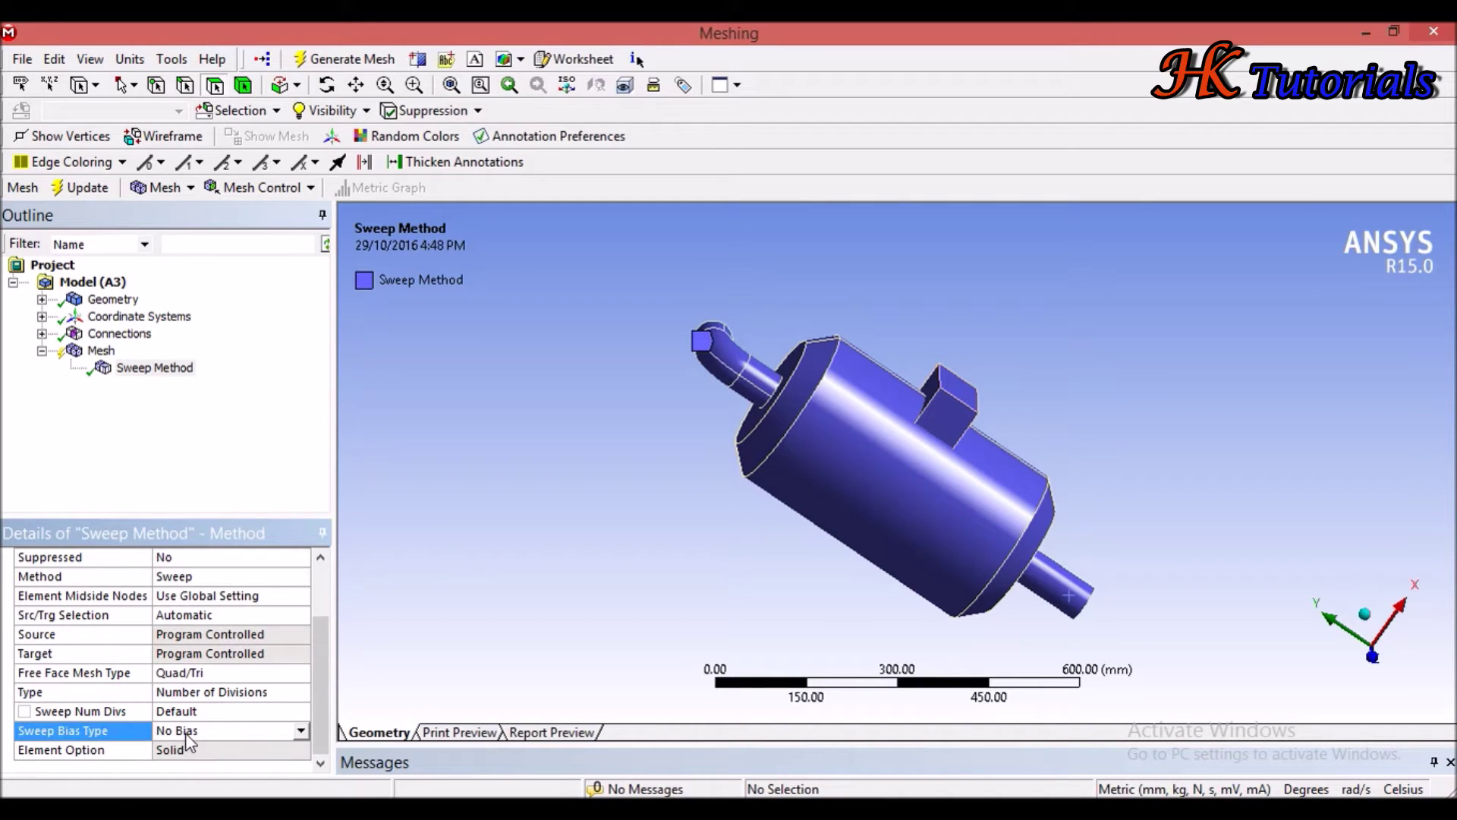
click(302, 730)
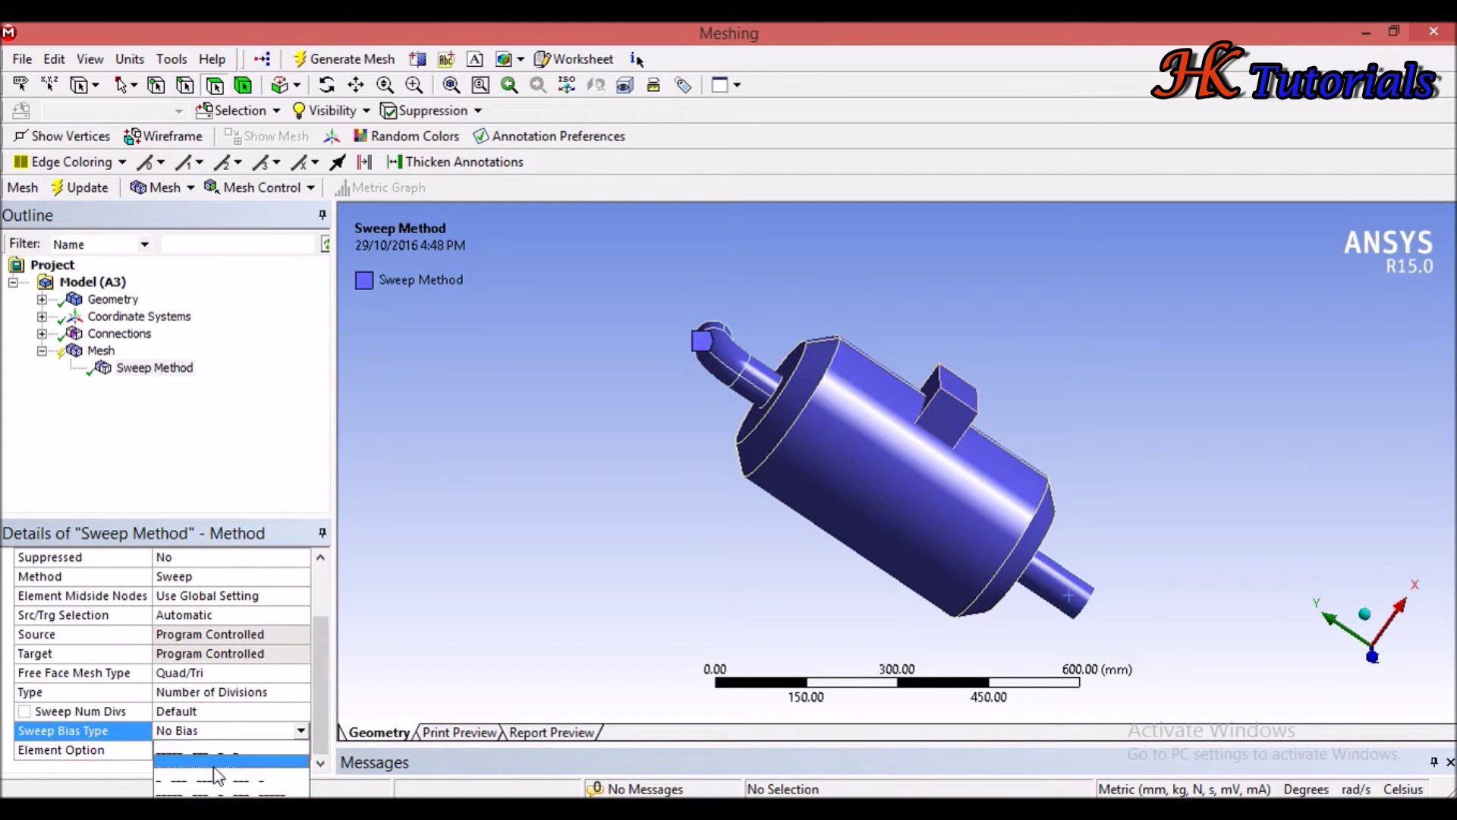
click(322, 741)
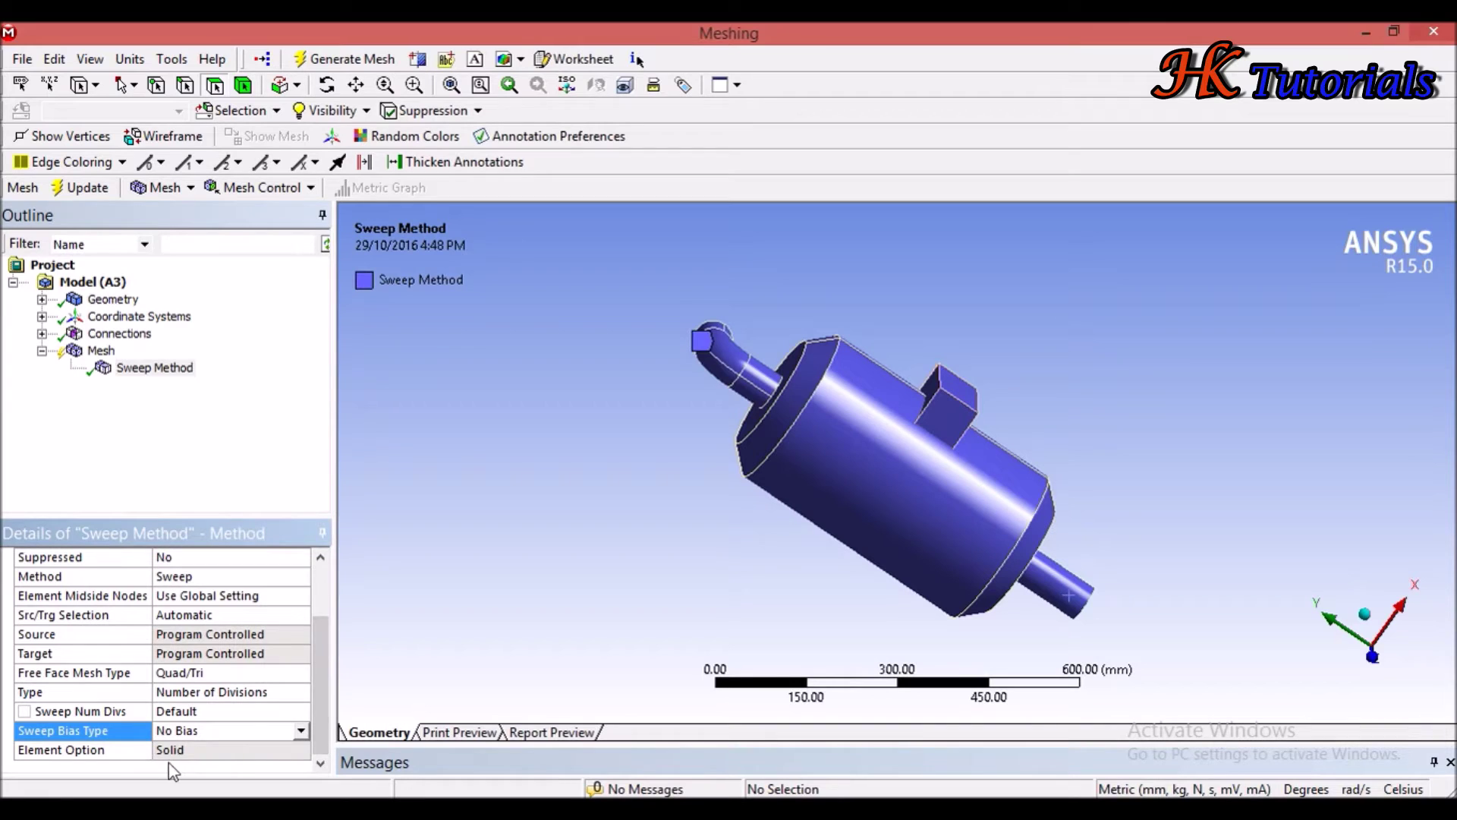
mouse_move(320, 690)
mouse_down()
mouse_move(322, 638)
mouse_move(326, 667)
mouse_up()
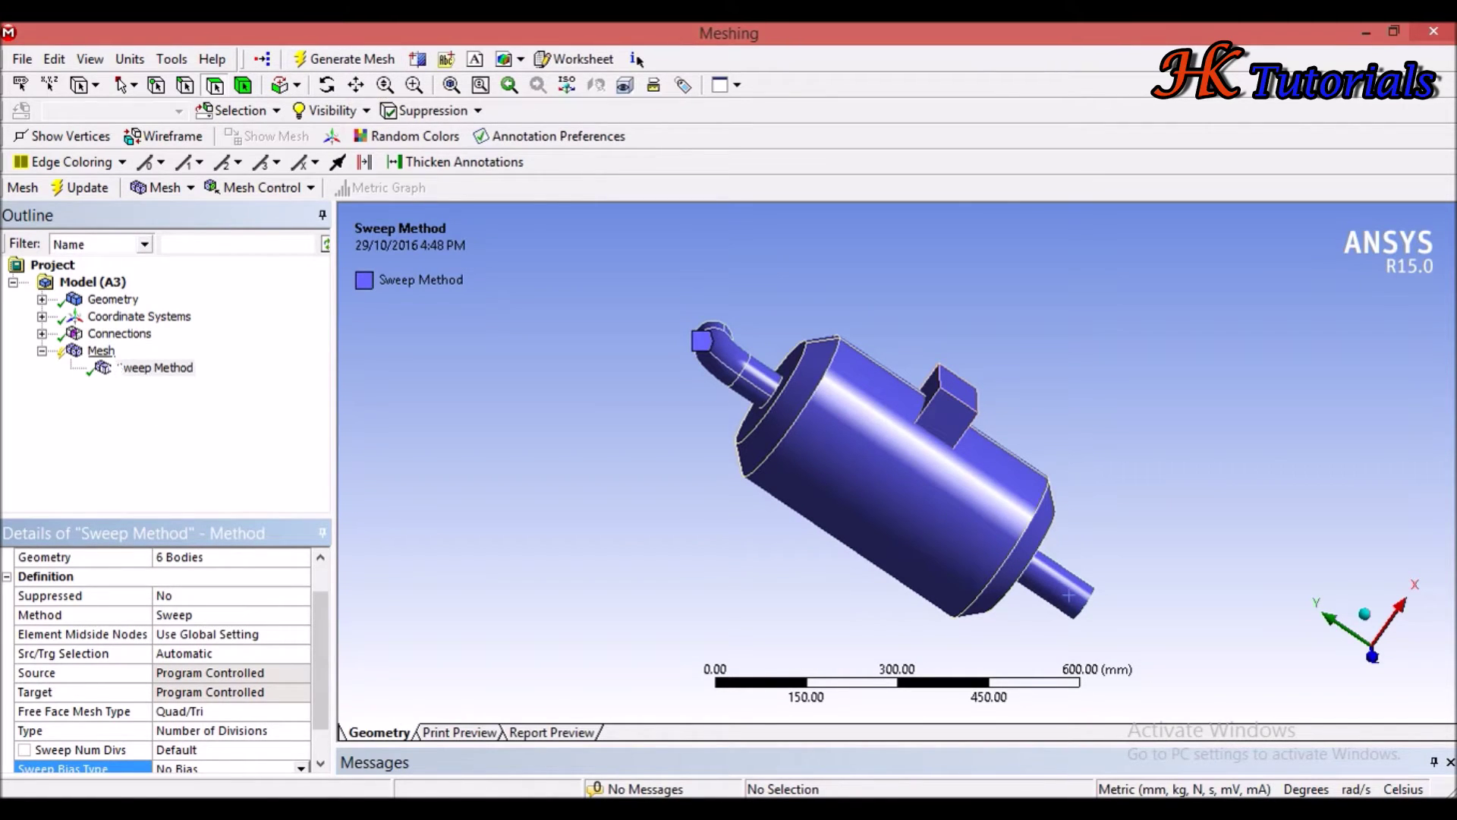
Step: Generate the mesh for the whole model with the Sweep method applied
right_click(101, 352)
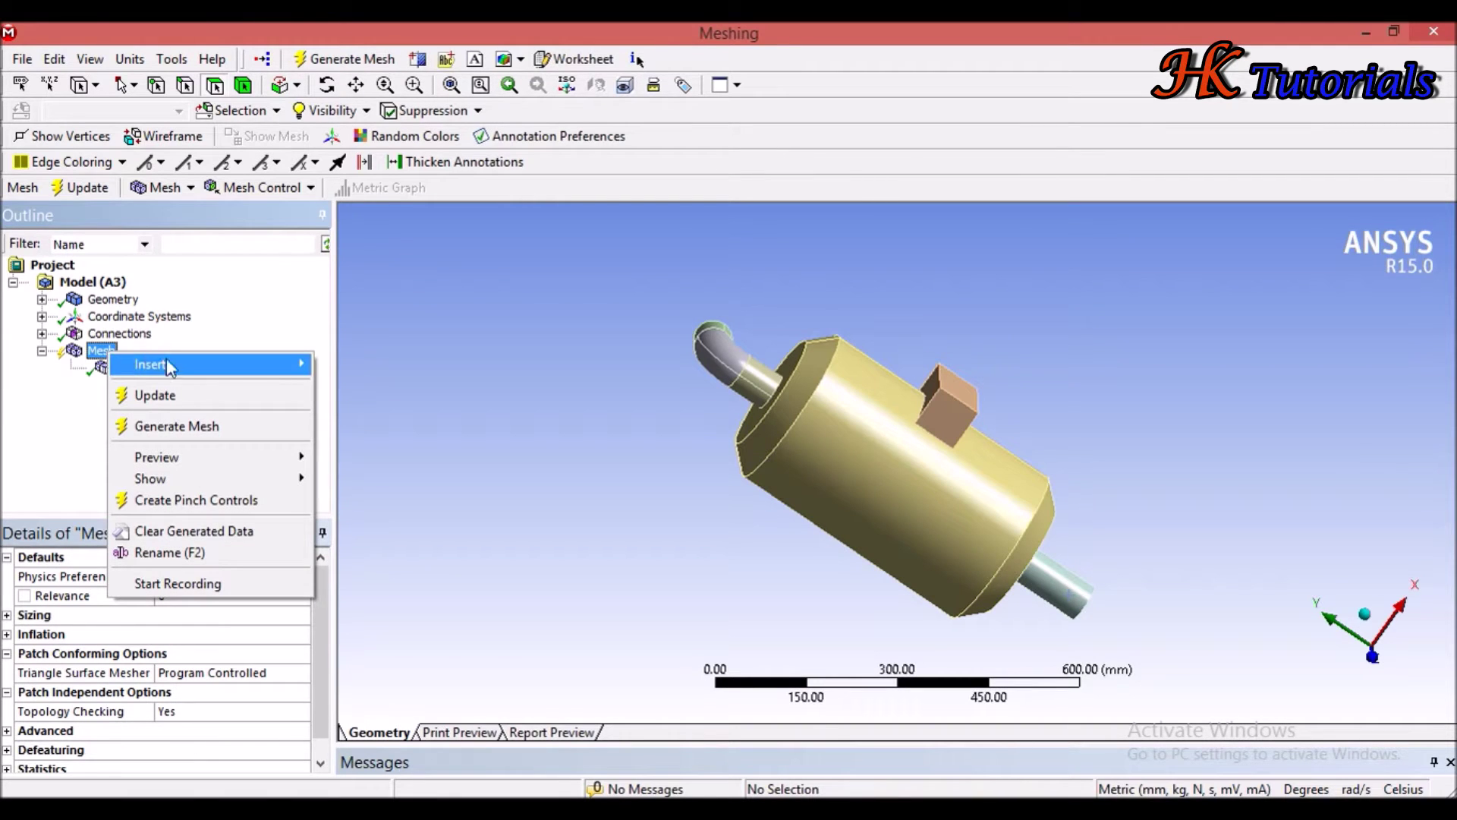
click(237, 431)
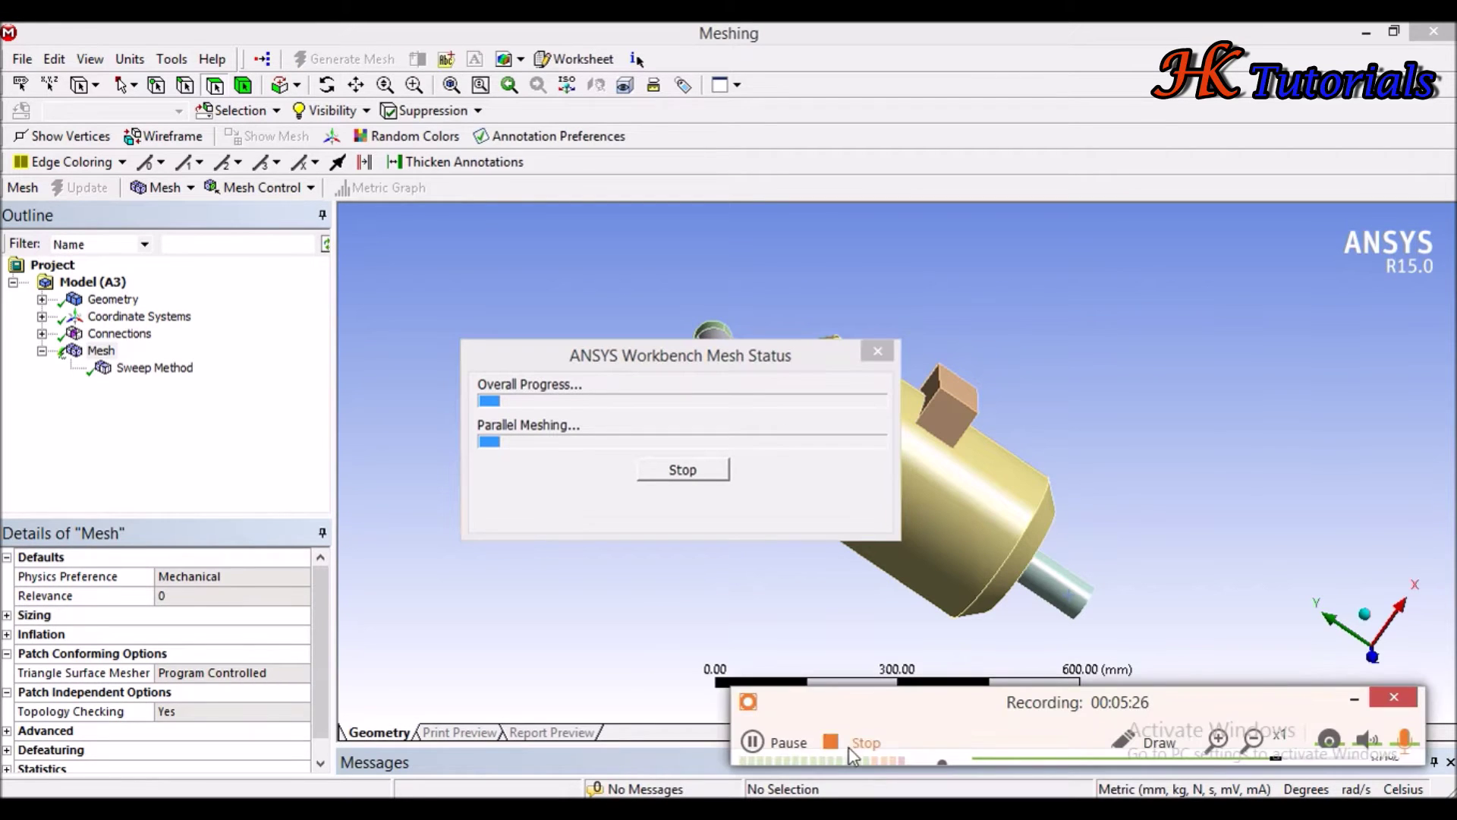
click(774, 745)
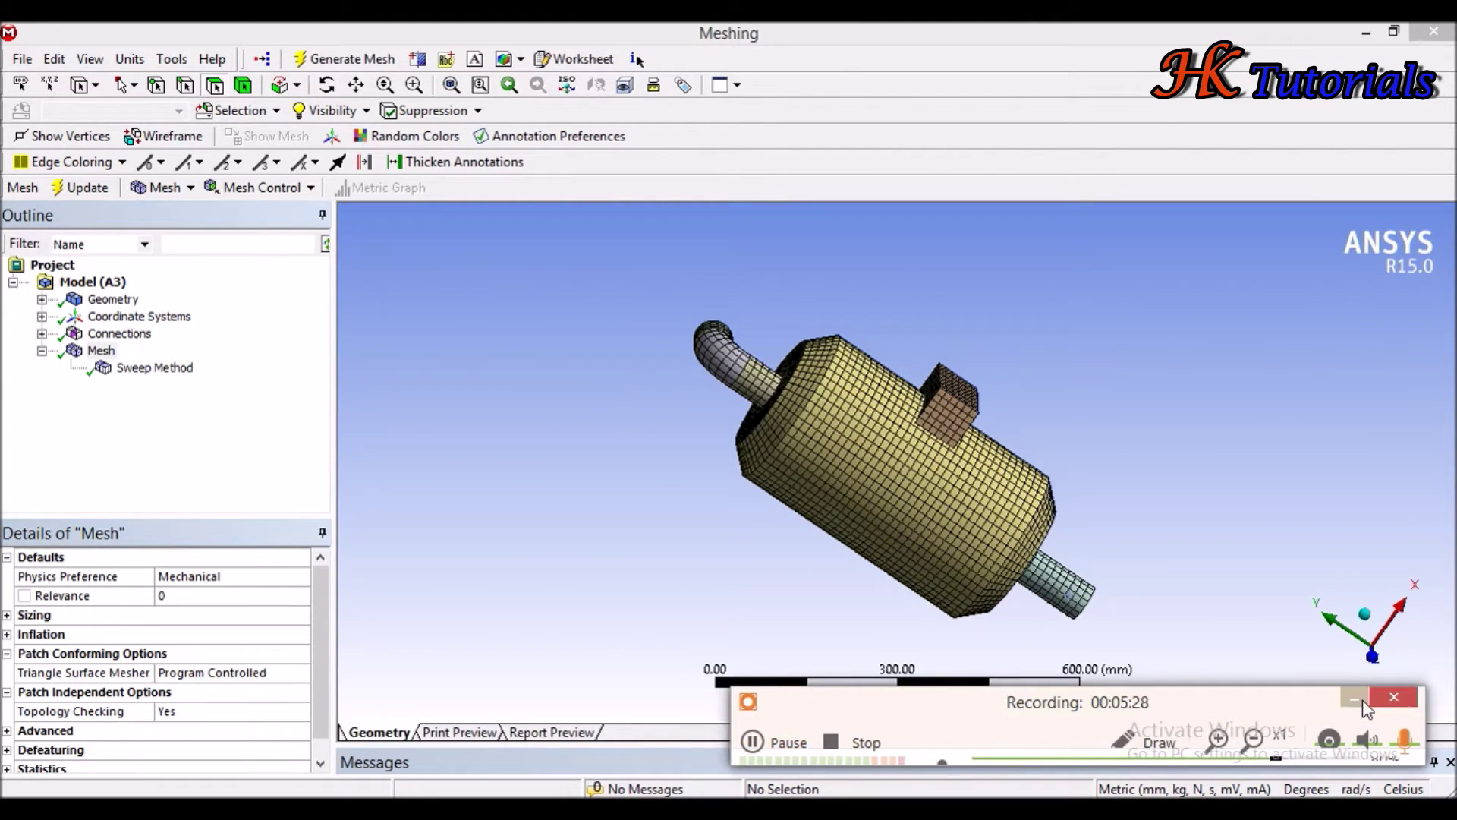
click(1363, 703)
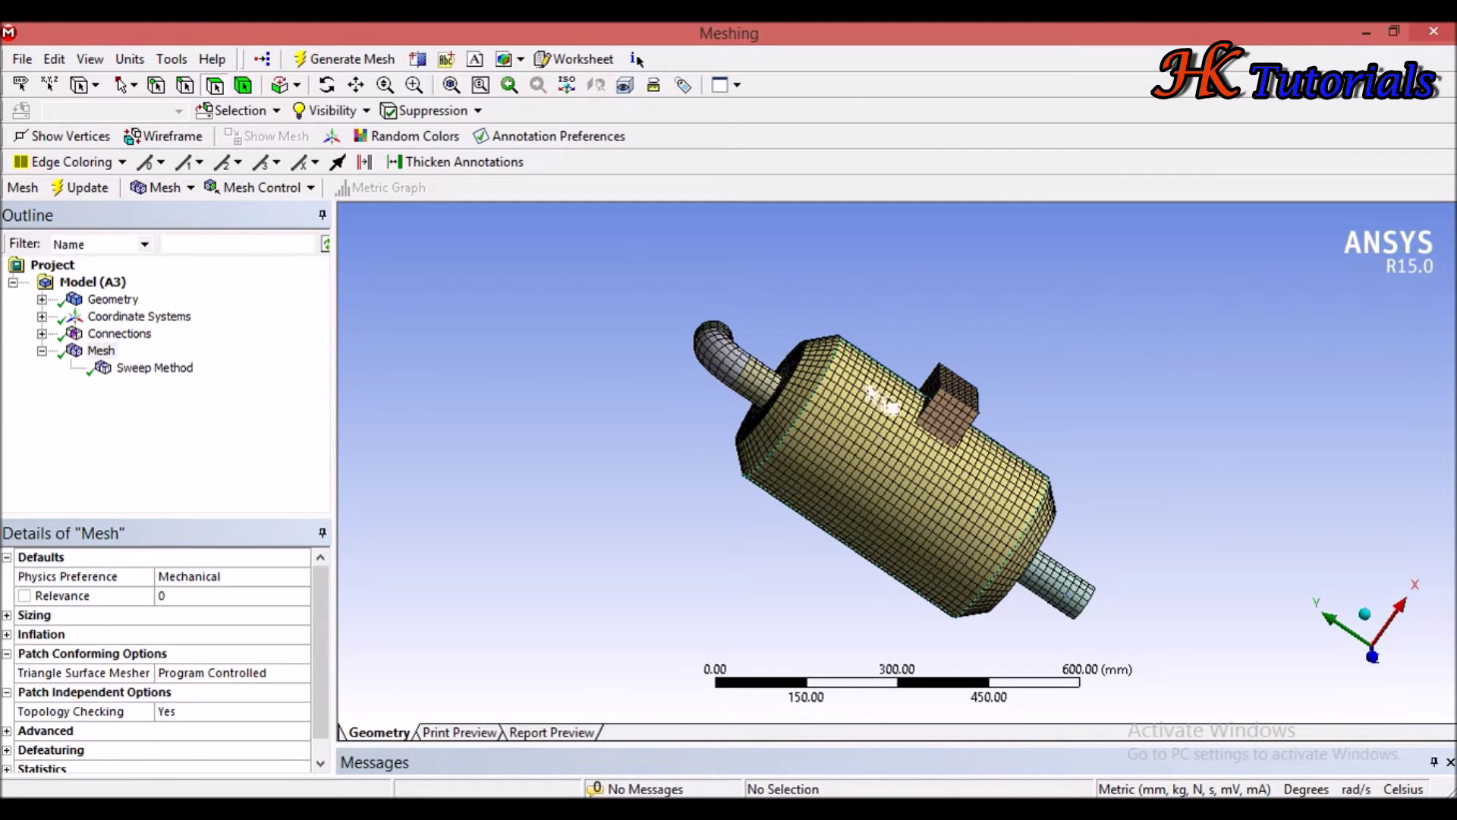
Step: Inspect the generated mesh on the canister shell, its end faces, the side block and the pipes from several sides
middle_drag(849, 388, 858, 436)
scroll(842, 448, down, 2)
scroll(857, 437, up, 5)
middle_drag(753, 476, 682, 529)
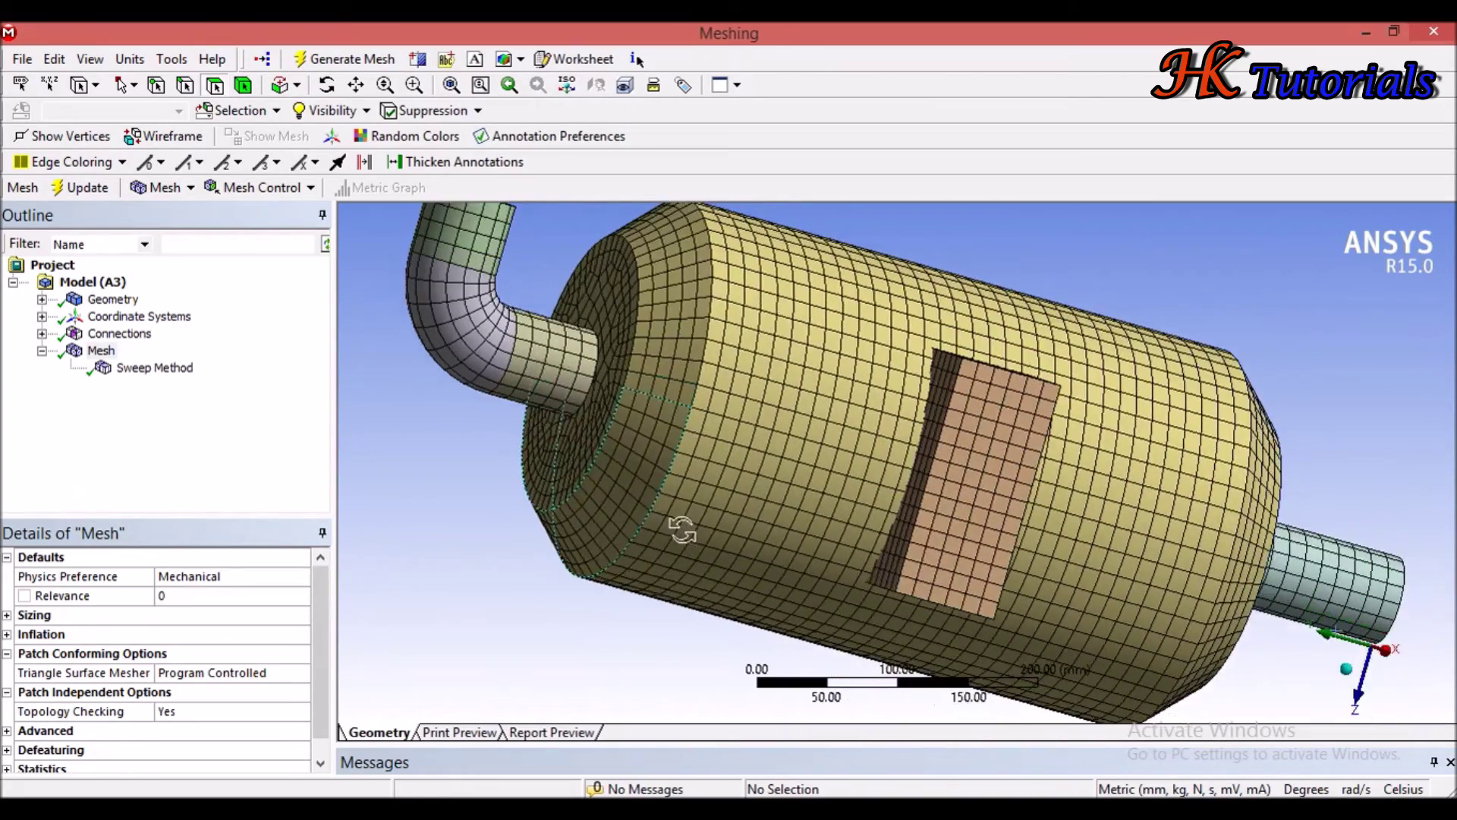
scroll(771, 472, up, 3)
scroll(729, 481, down, 5)
middle_drag(729, 482, 759, 532)
scroll(798, 531, up, 2)
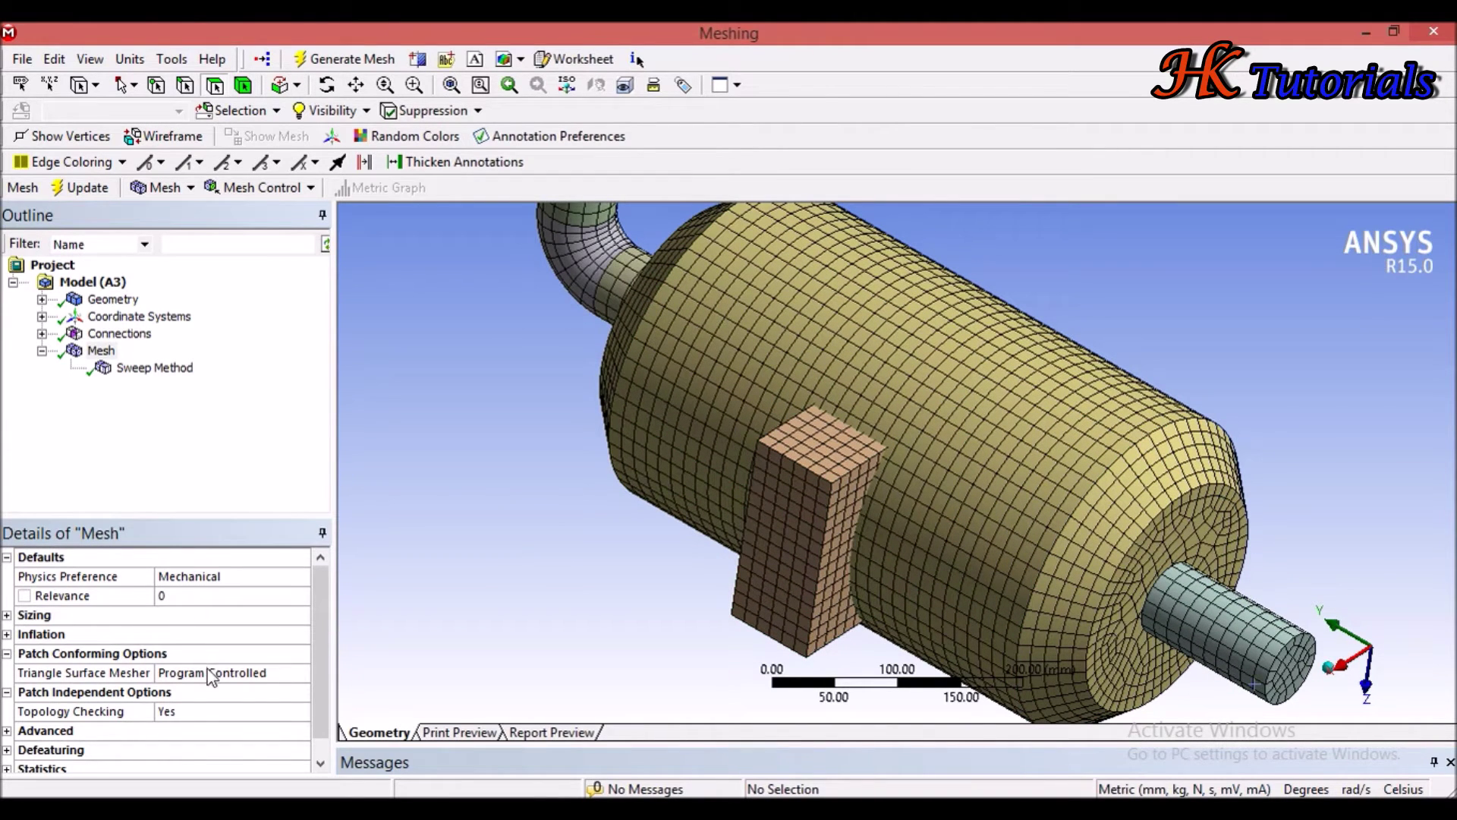
Step: Change the Sweep method's free face mesh type to All Tri
click(154, 367)
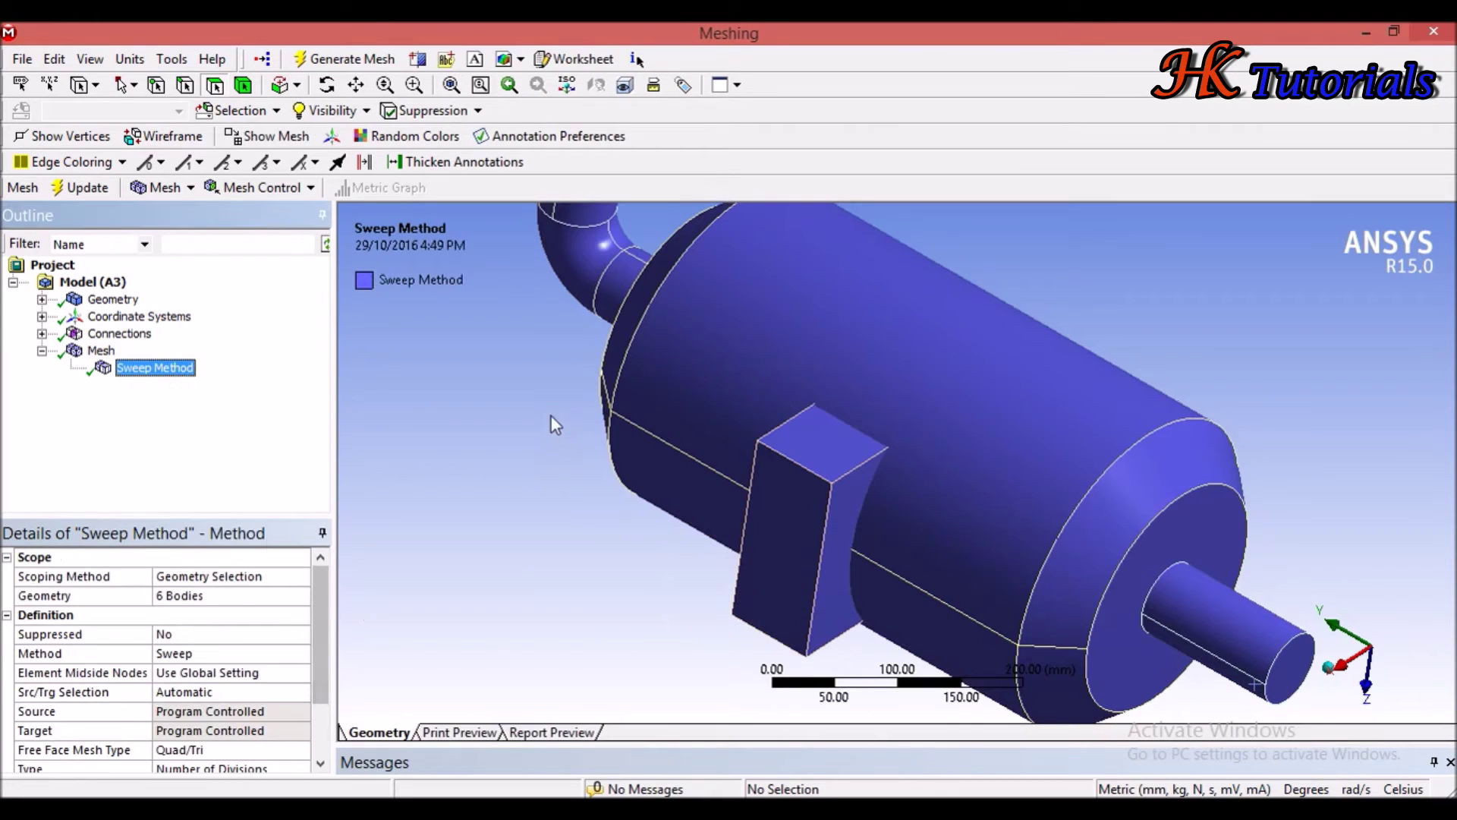
middle_drag(581, 464, 531, 501)
drag(322, 617, 321, 666)
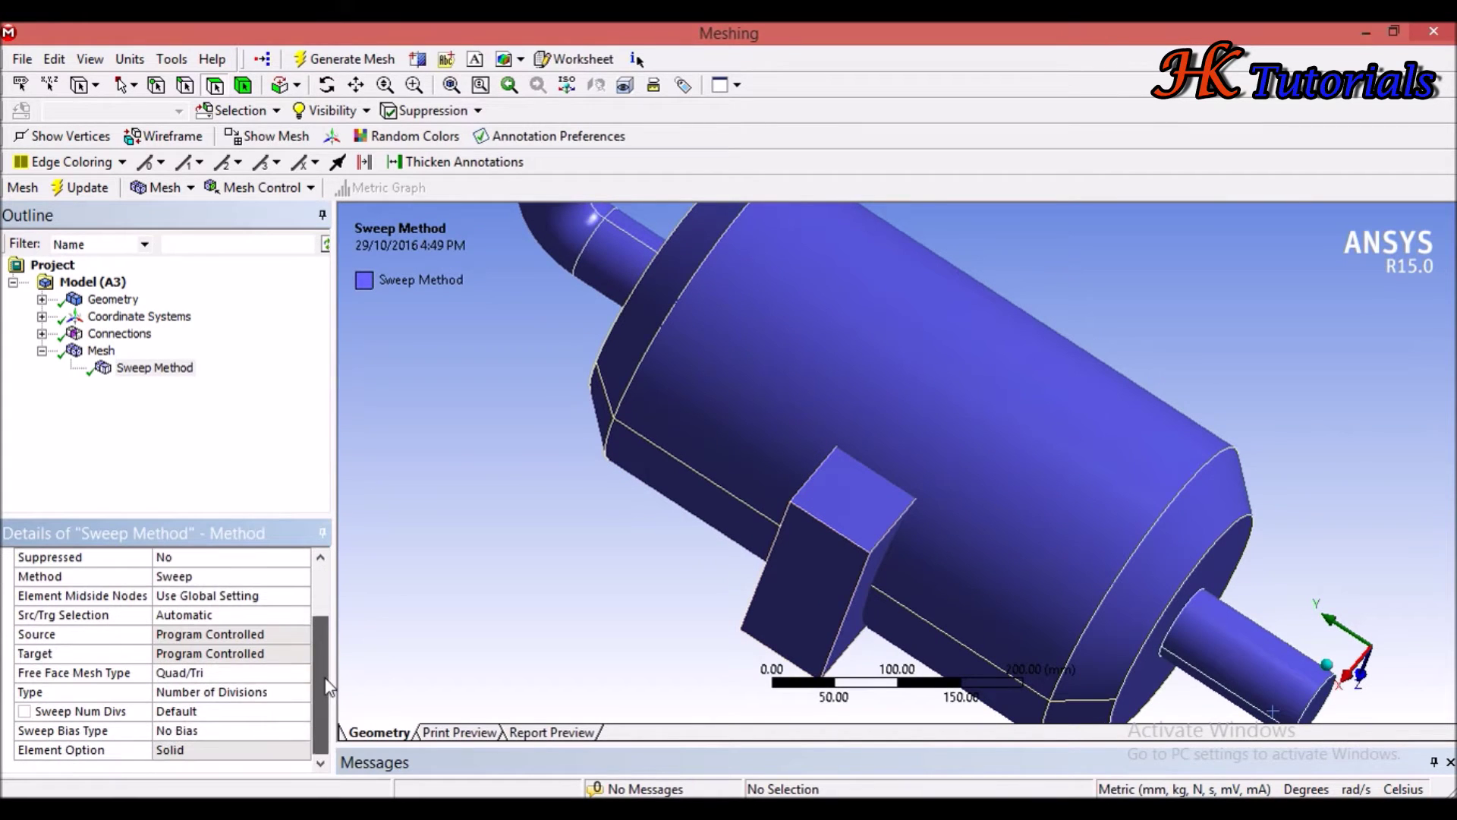
click(222, 674)
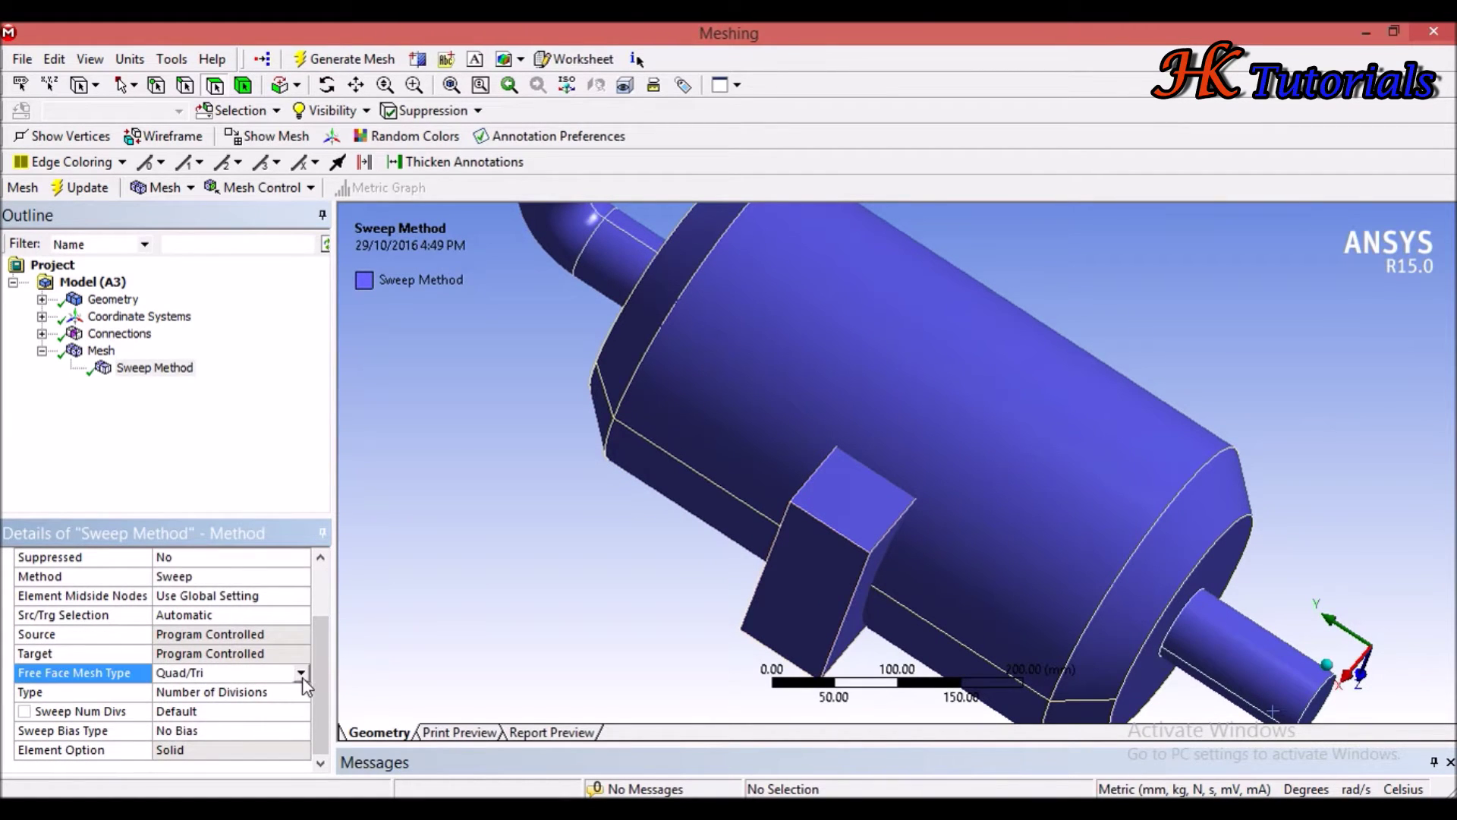
click(301, 674)
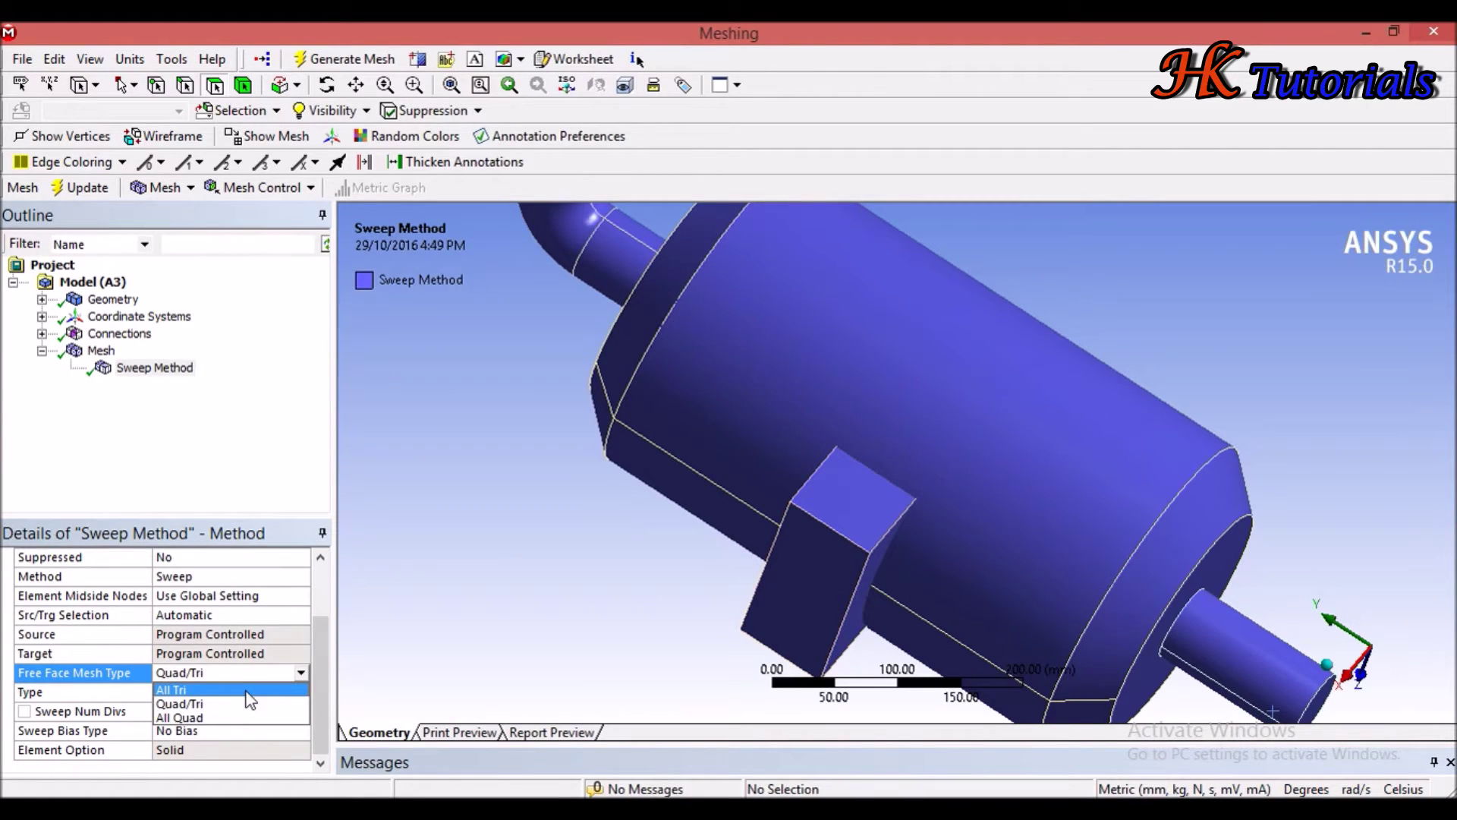
click(245, 690)
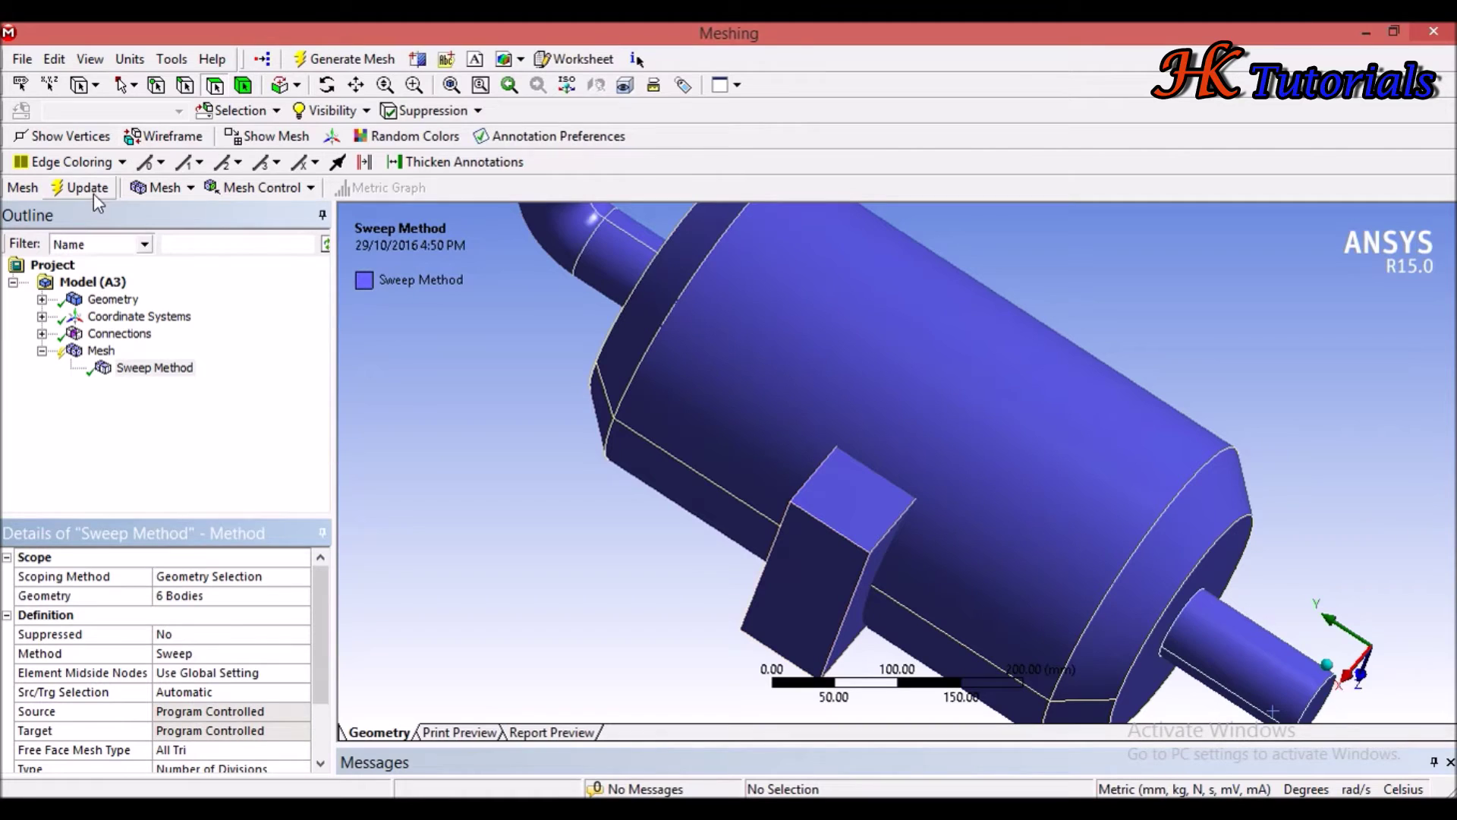
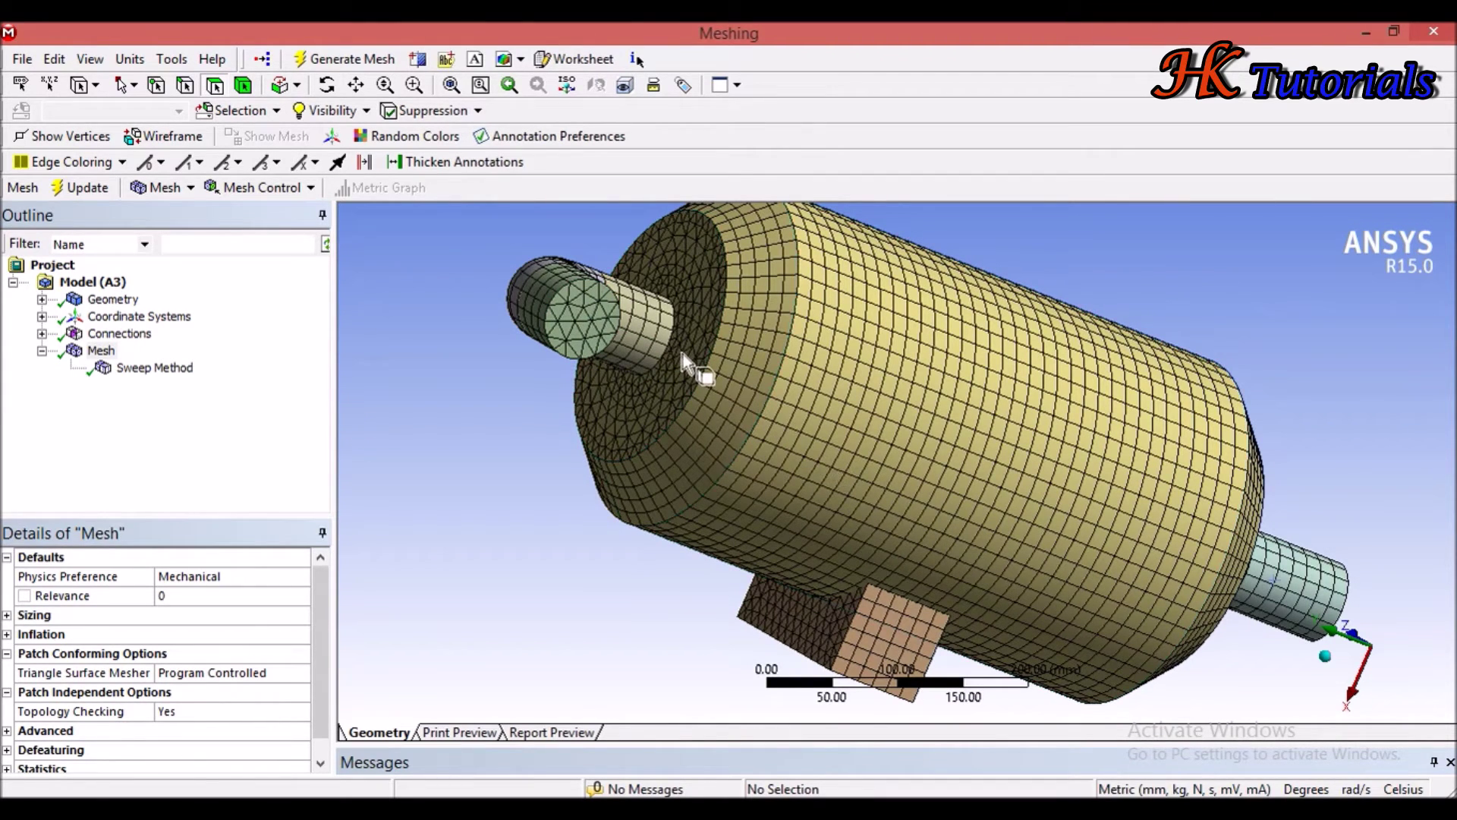
Step: Examine the All Tri mesh on both canister end faces and the pipe ends, up close and from several sides
scroll(653, 368, up, 5)
middle_drag(504, 413, 767, 455)
scroll(768, 451, up, 2)
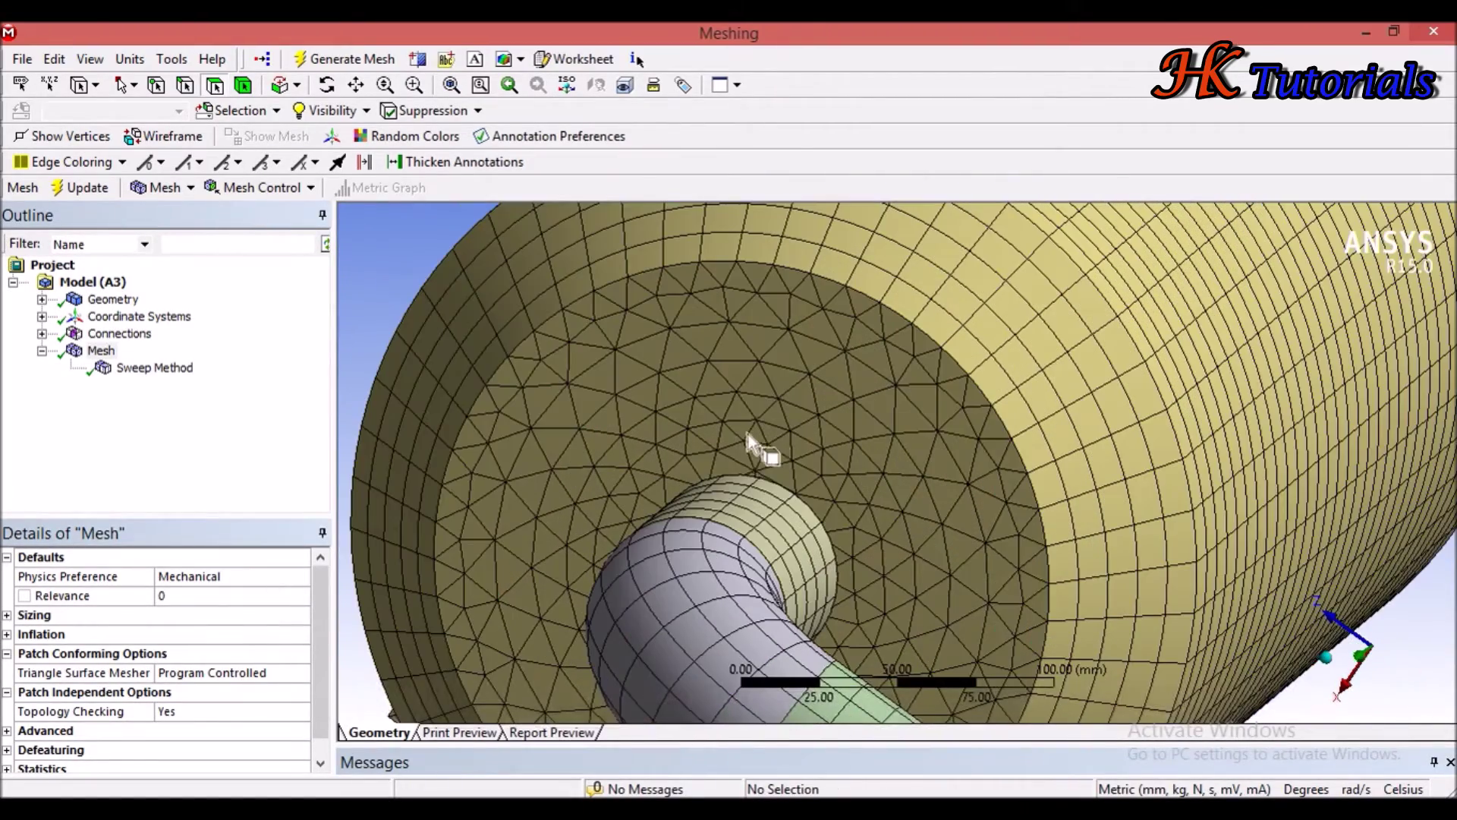
scroll(759, 468, down, 4)
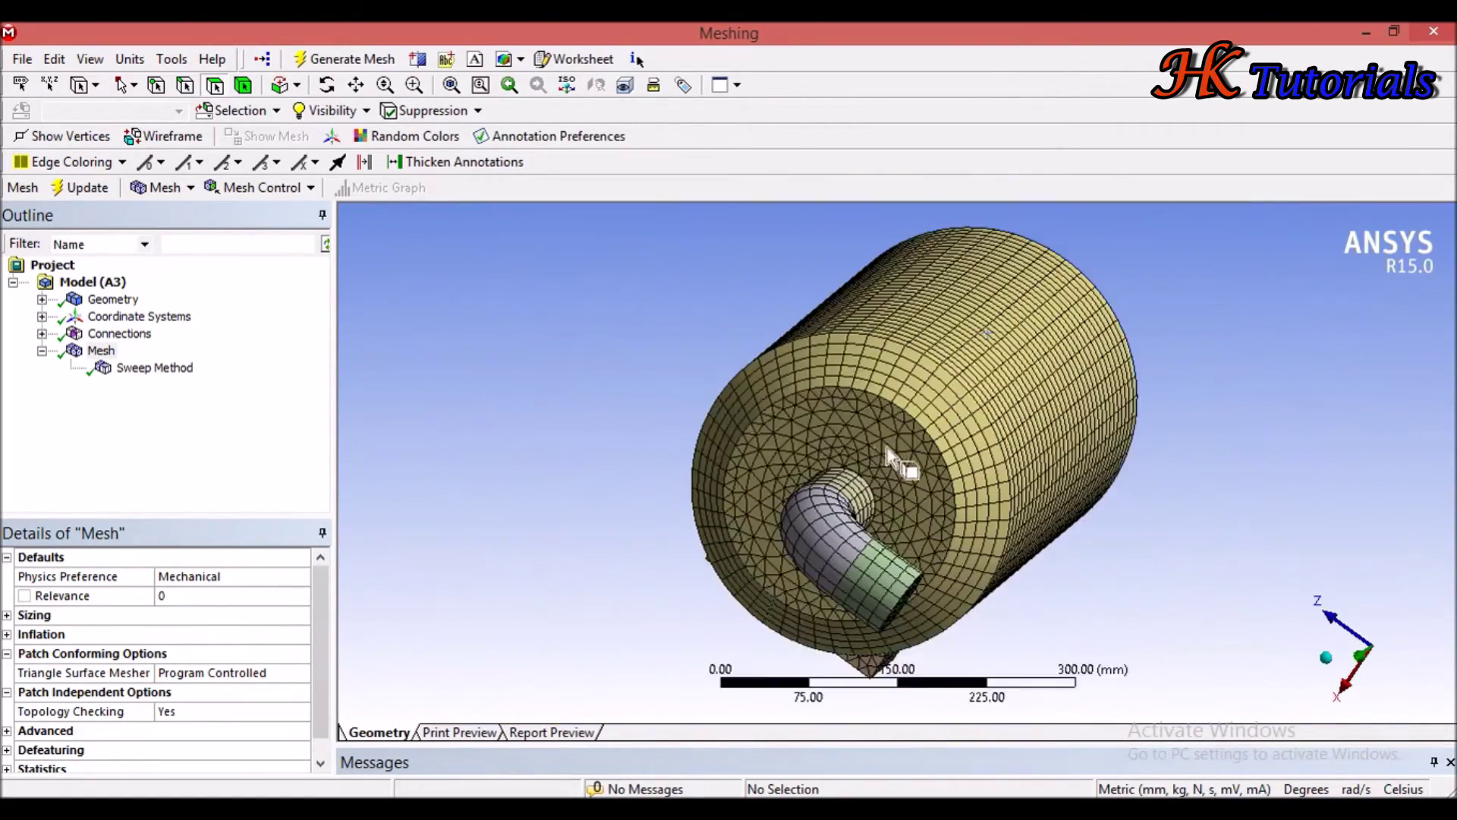
middle_drag(1161, 382, 954, 483)
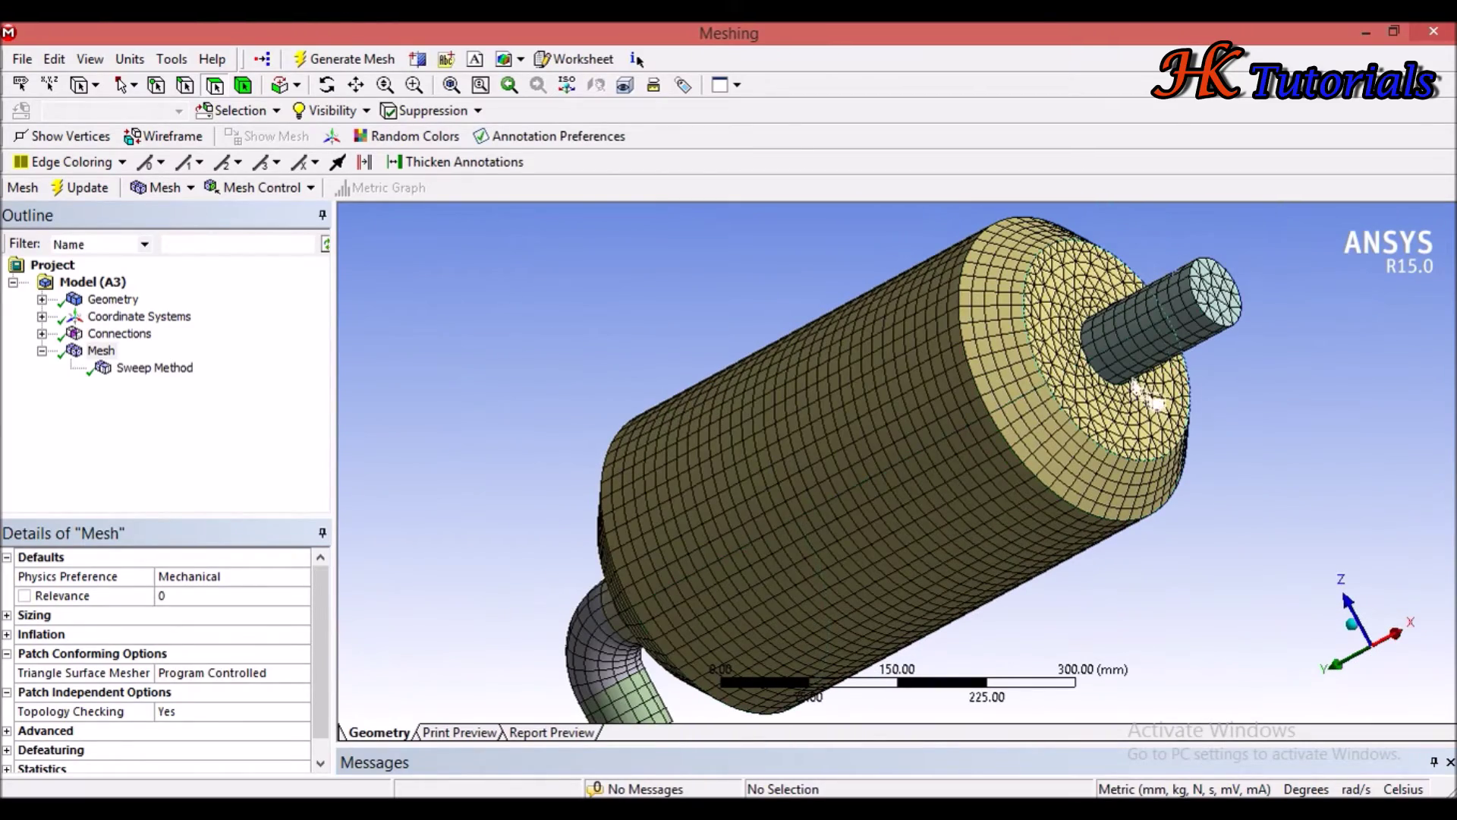
middle_drag(758, 531, 782, 426)
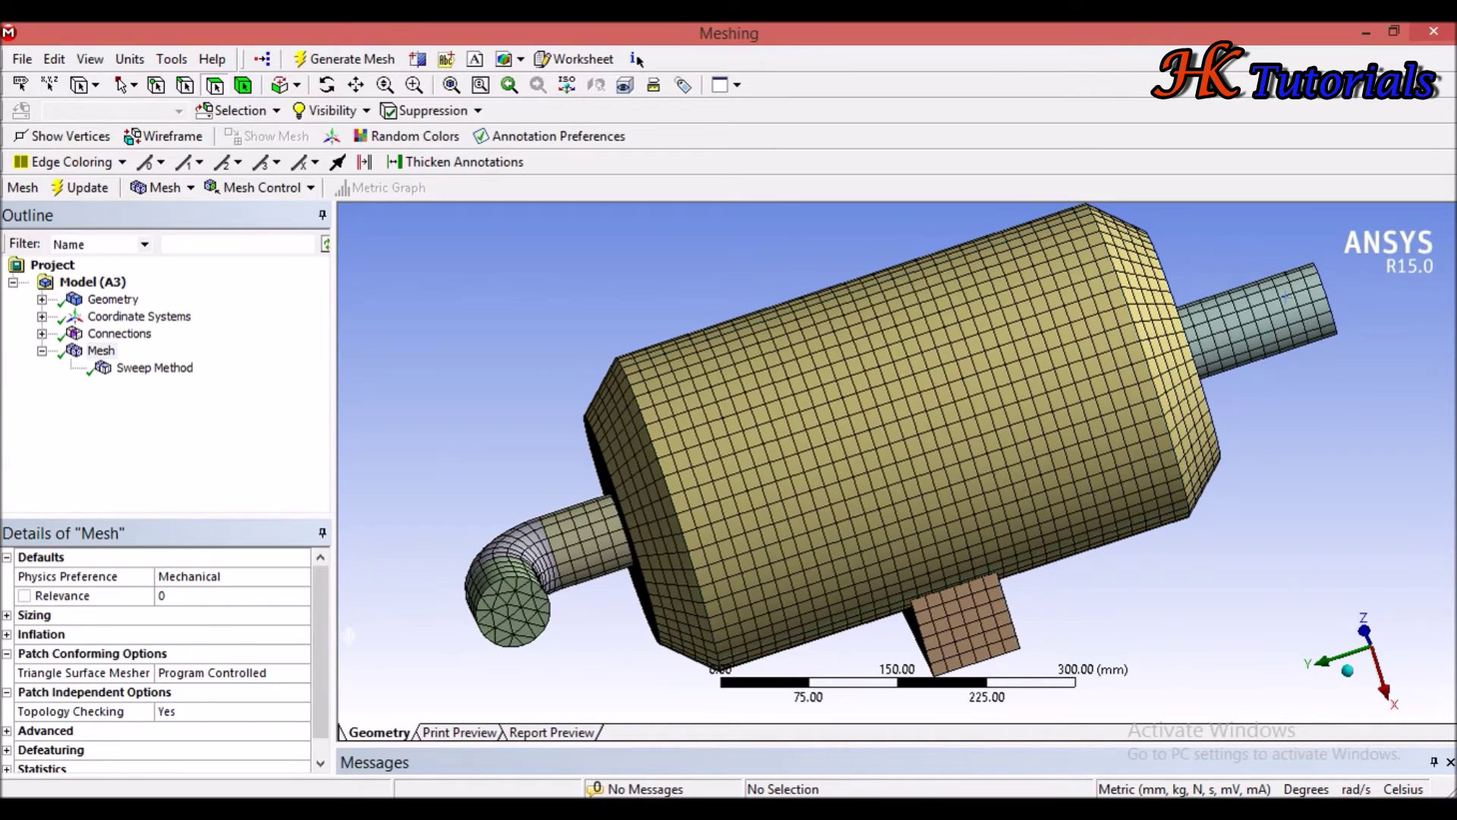
click(305, 636)
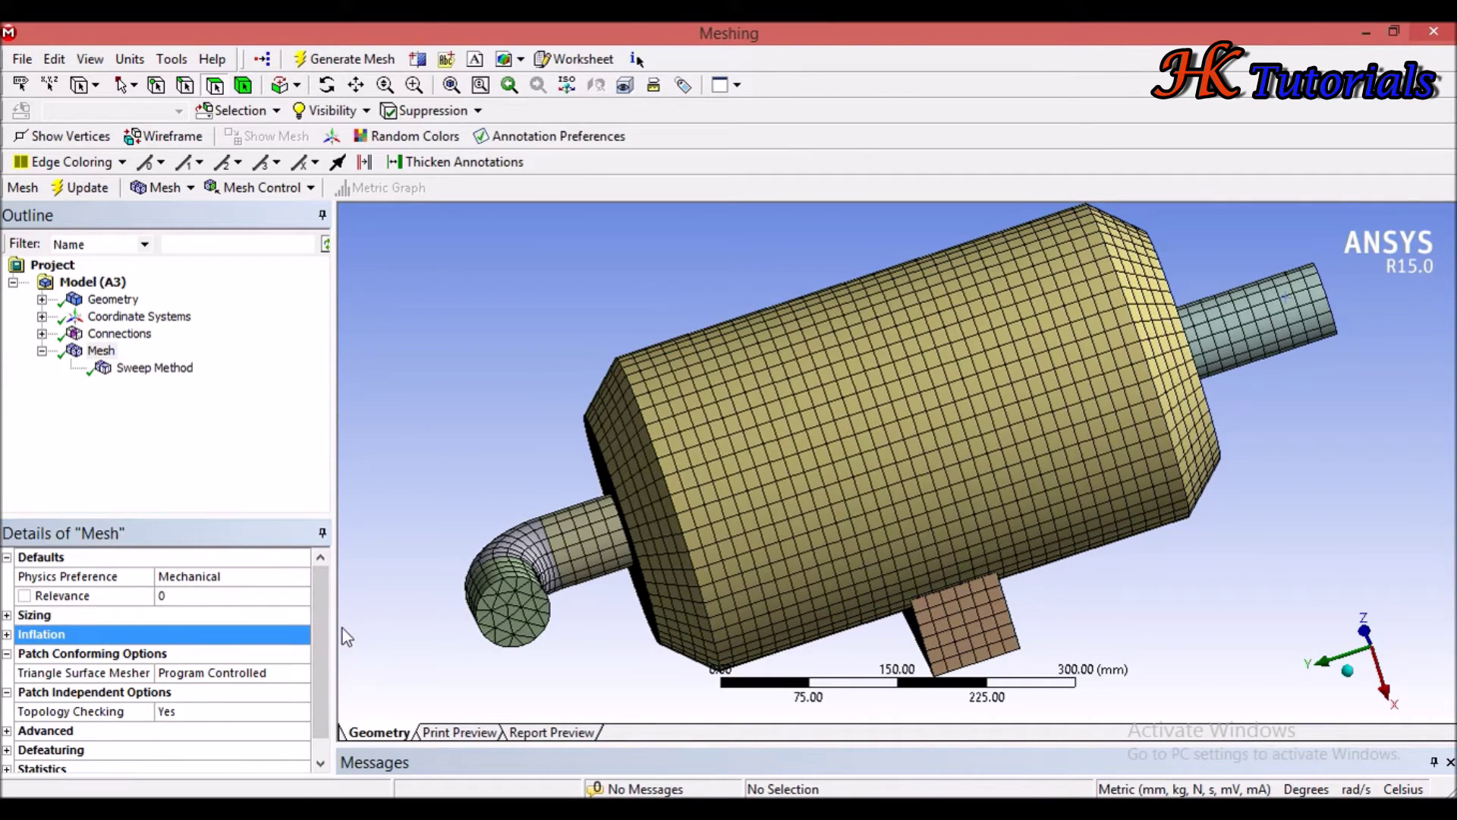
scroll(322, 626, down, 1)
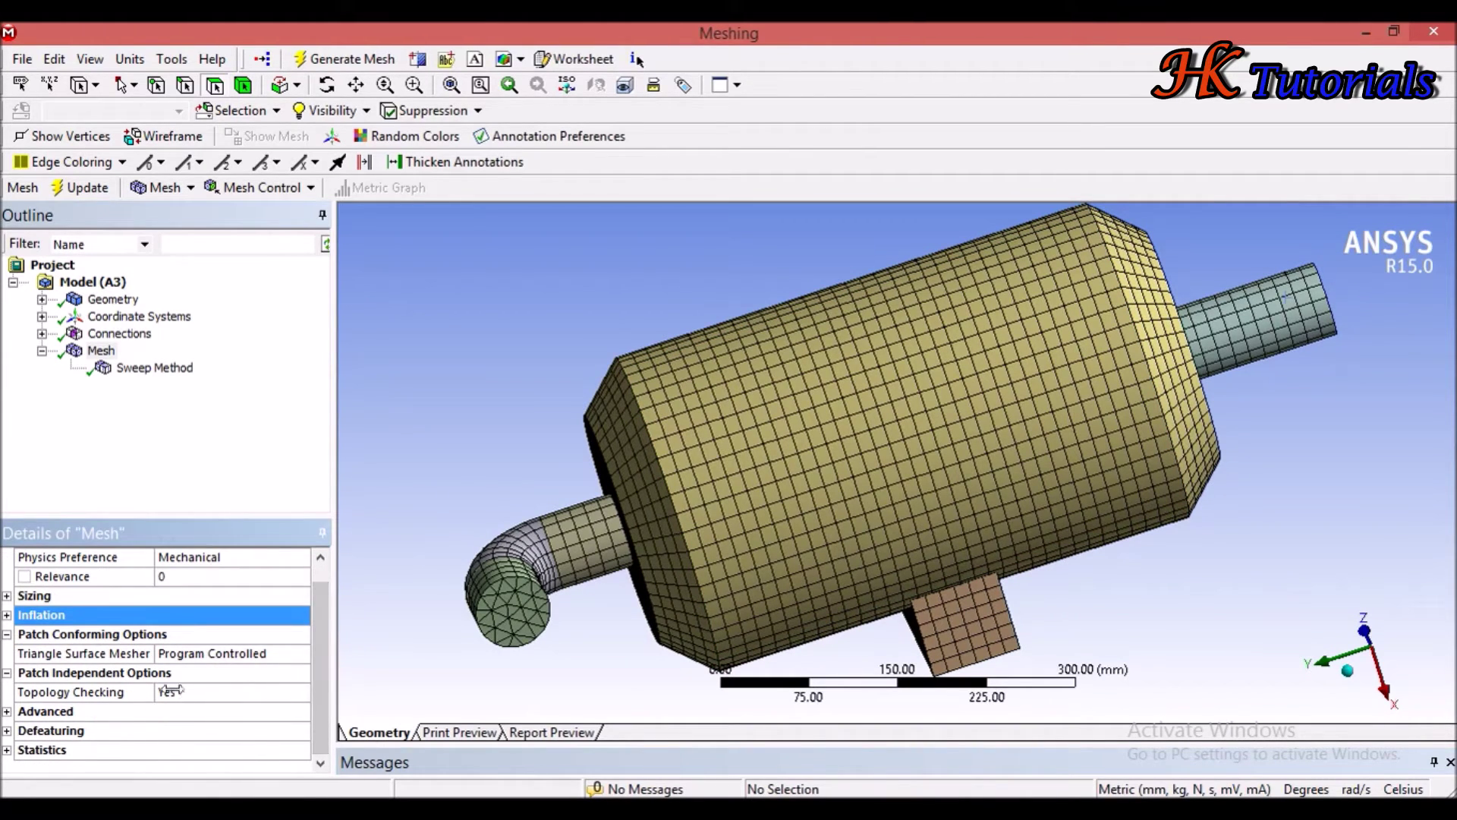
Step: Set the Sweep method's free face mesh type to All Quad
click(154, 367)
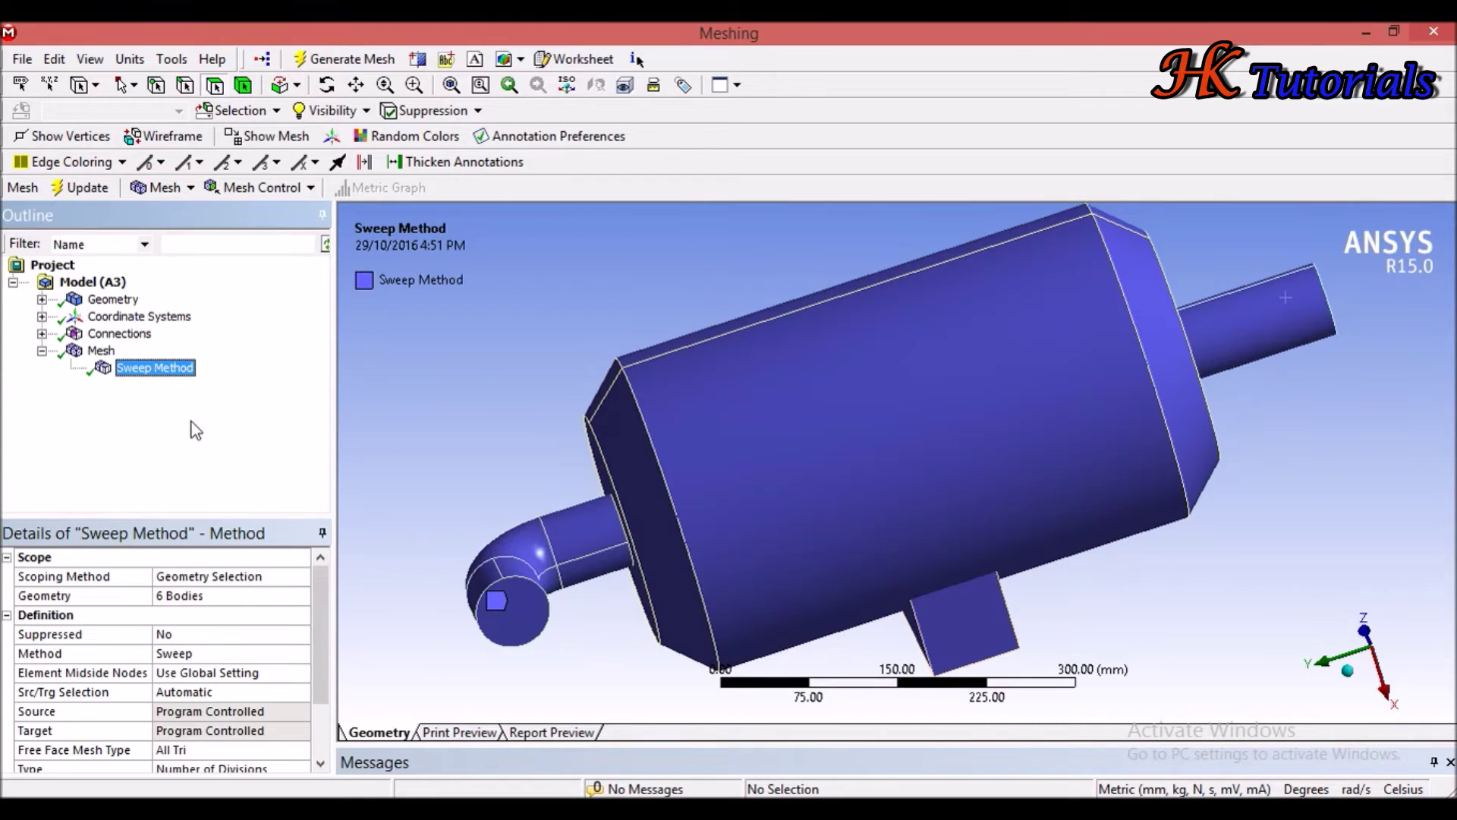
scroll(325, 713, down, 2)
click(250, 677)
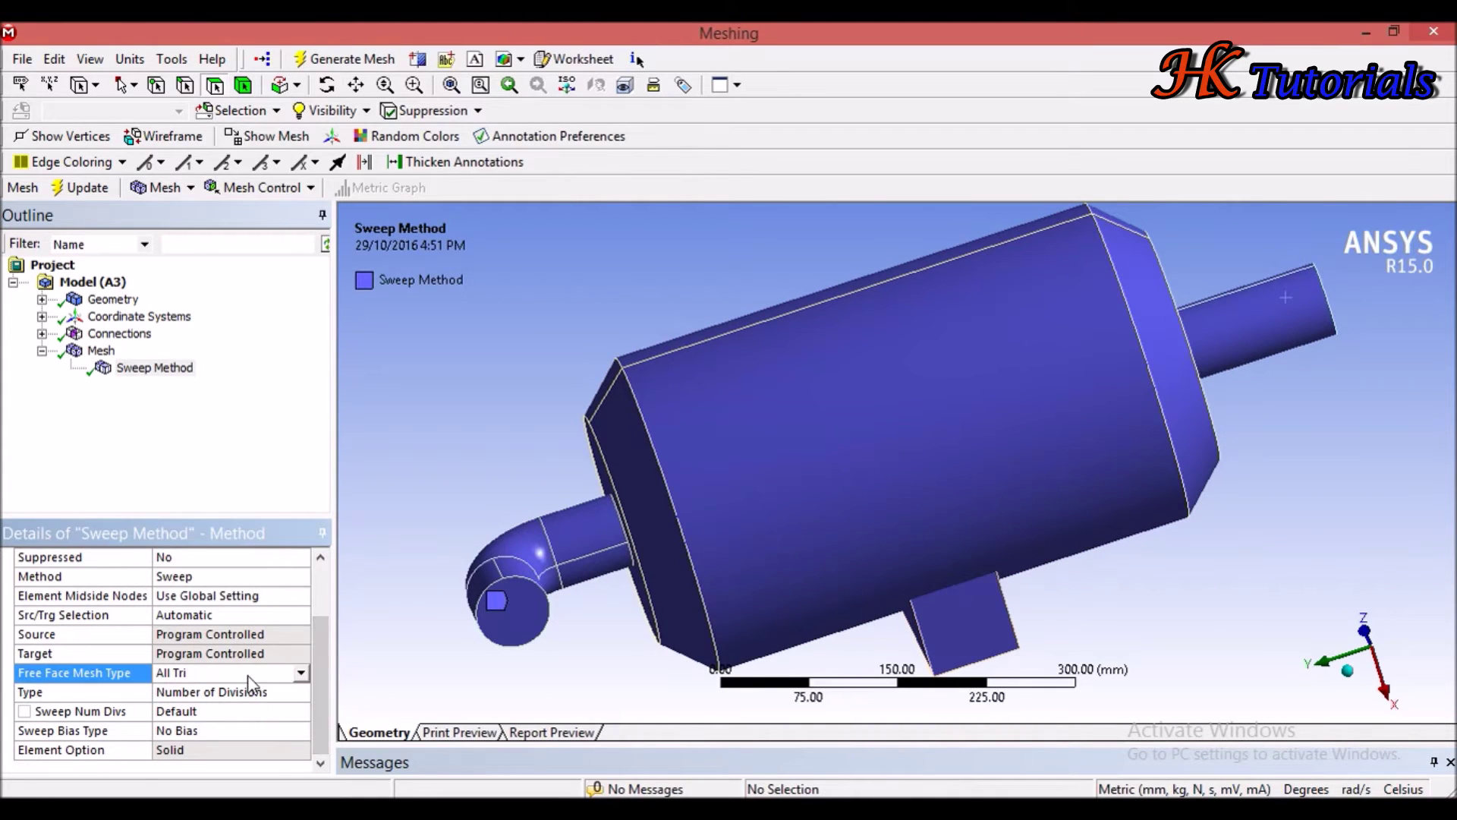
click(301, 691)
click(300, 674)
click(301, 673)
click(239, 718)
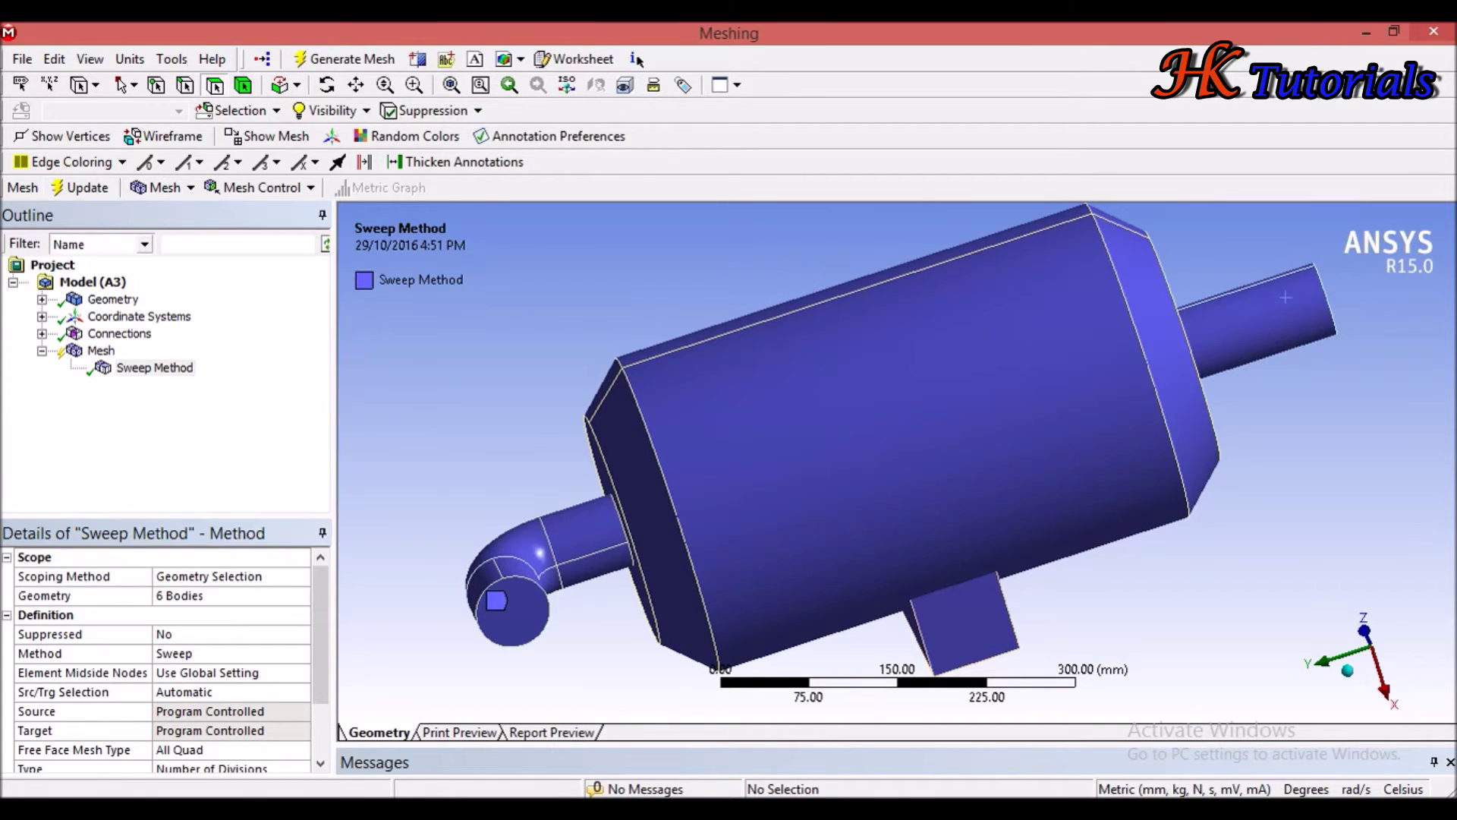
click(763, 749)
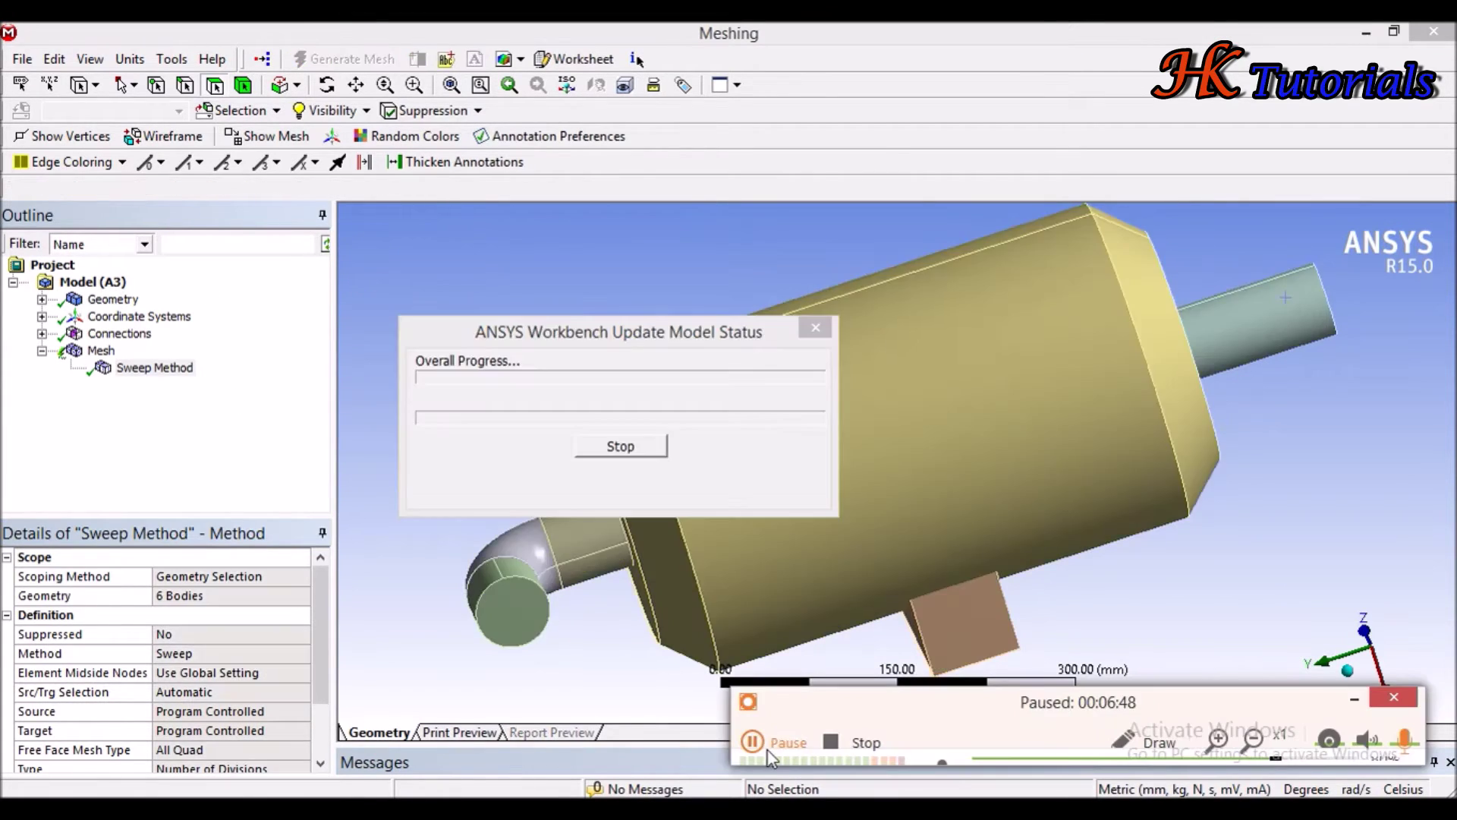
click(768, 749)
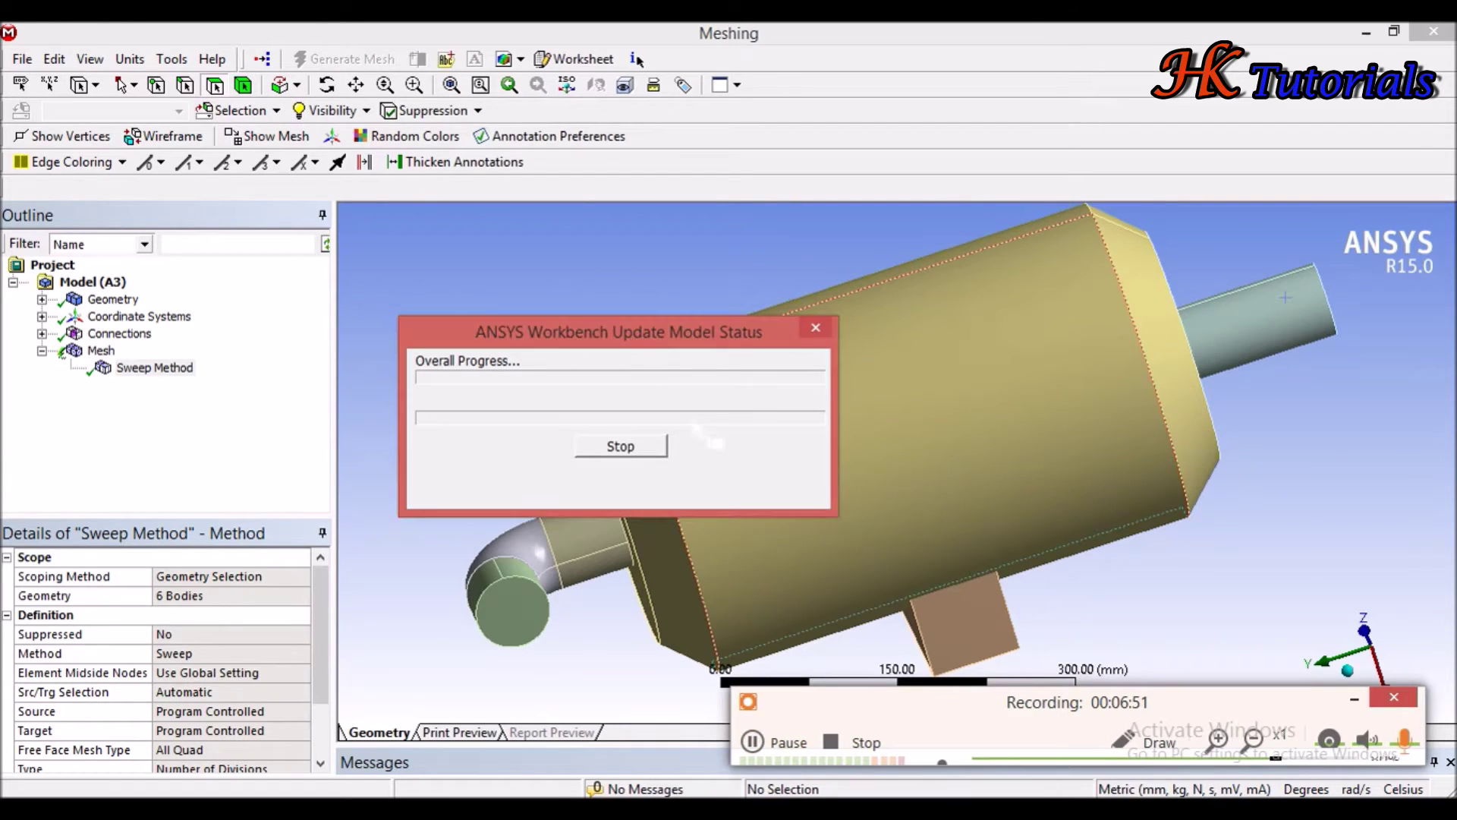
click(796, 740)
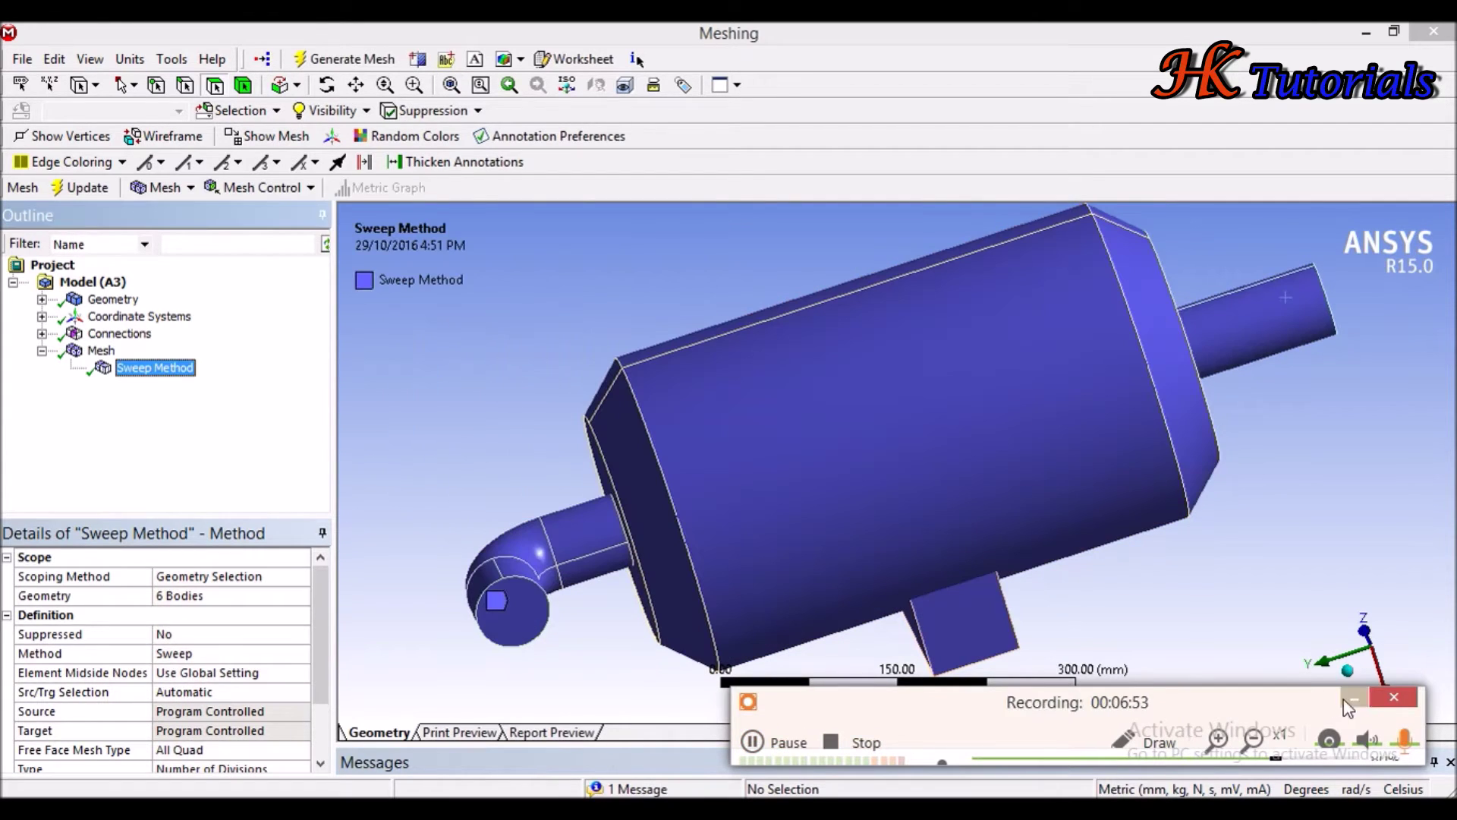
click(1353, 698)
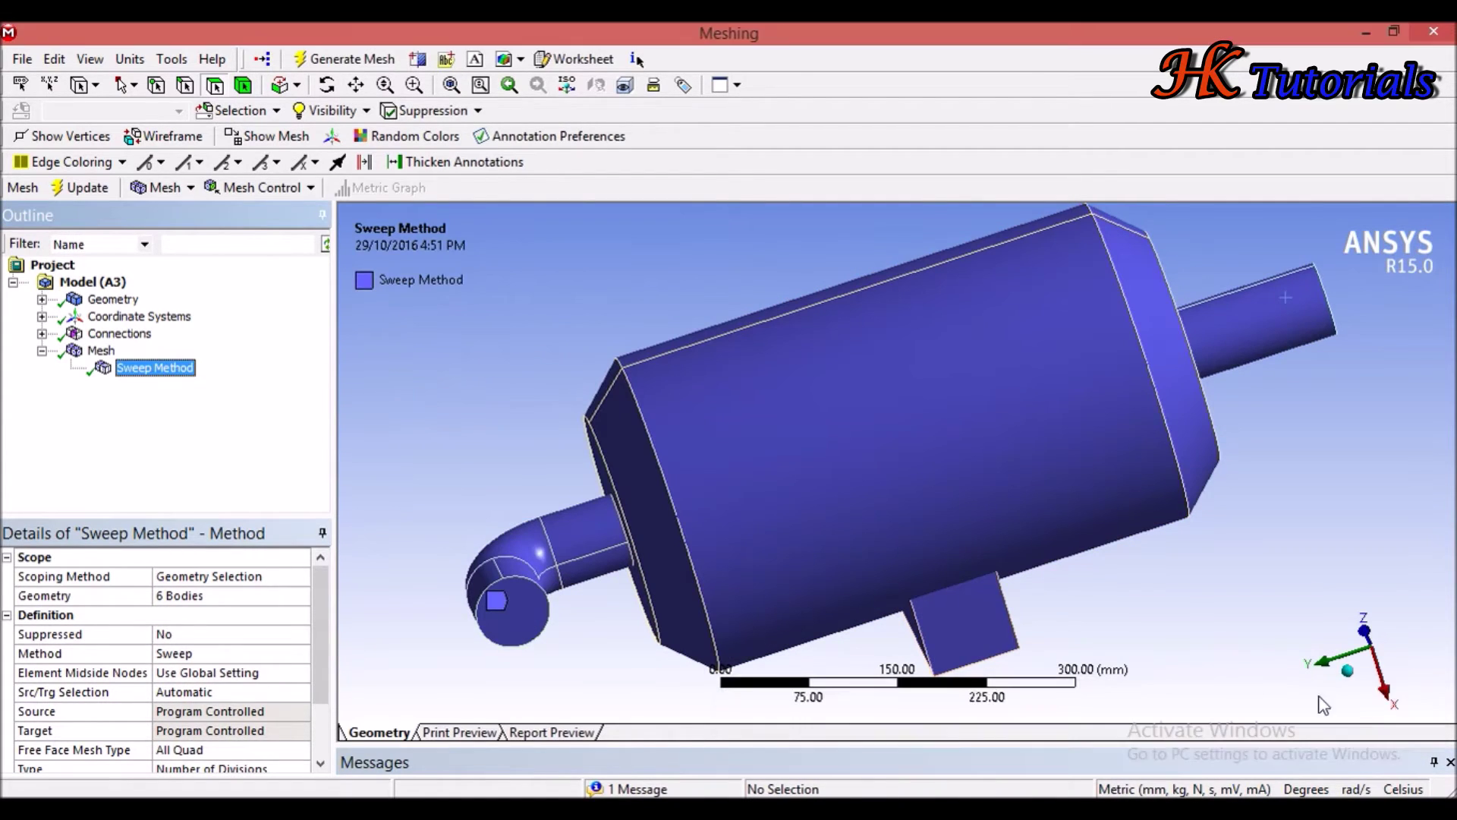
Step: Examine the All Quad mesh on the canister shell, its end faces, the side block and the pipe ends
click(101, 350)
scroll(516, 592, down, 3)
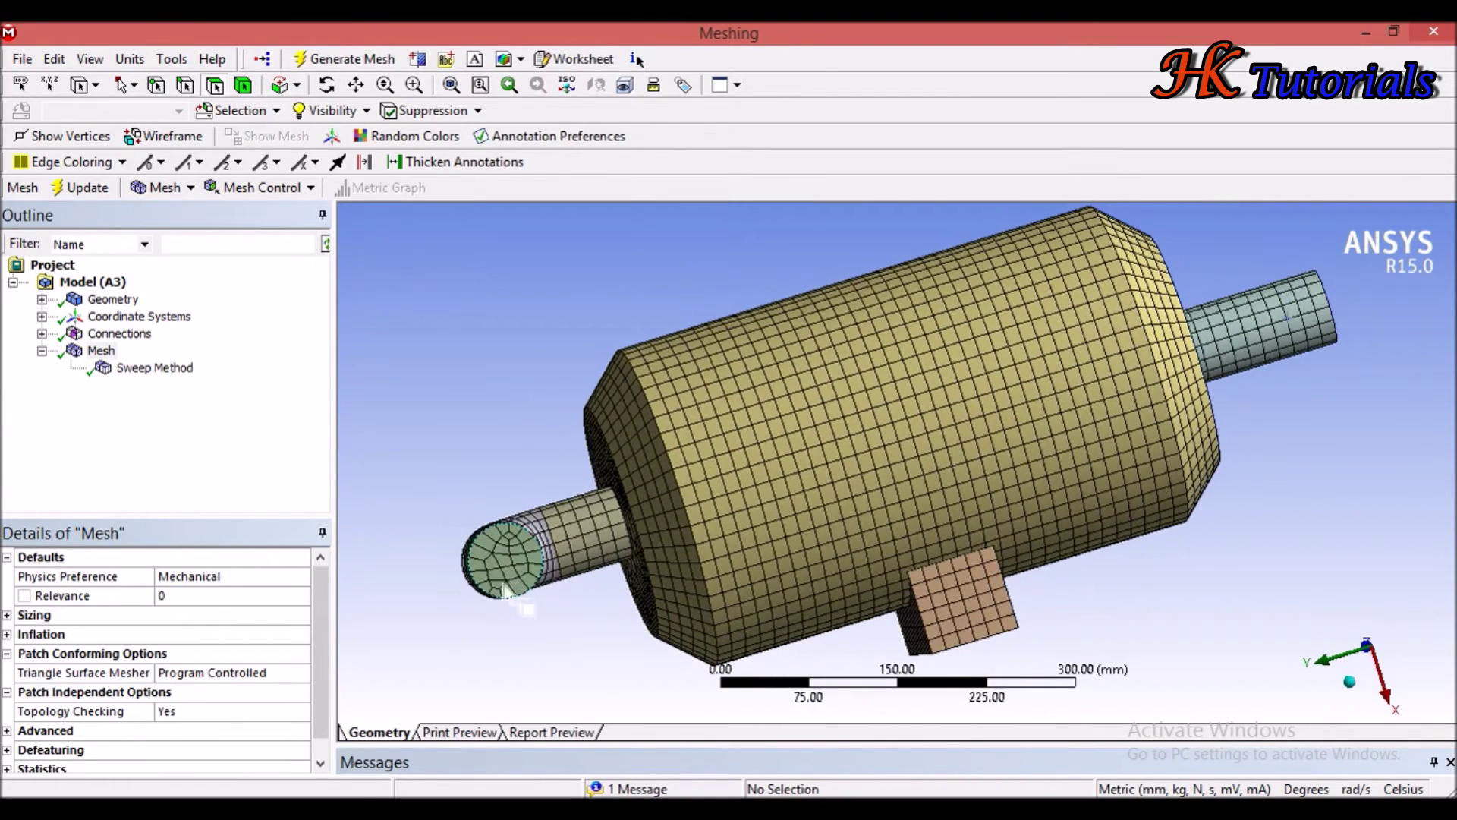
scroll(737, 516, up, 4)
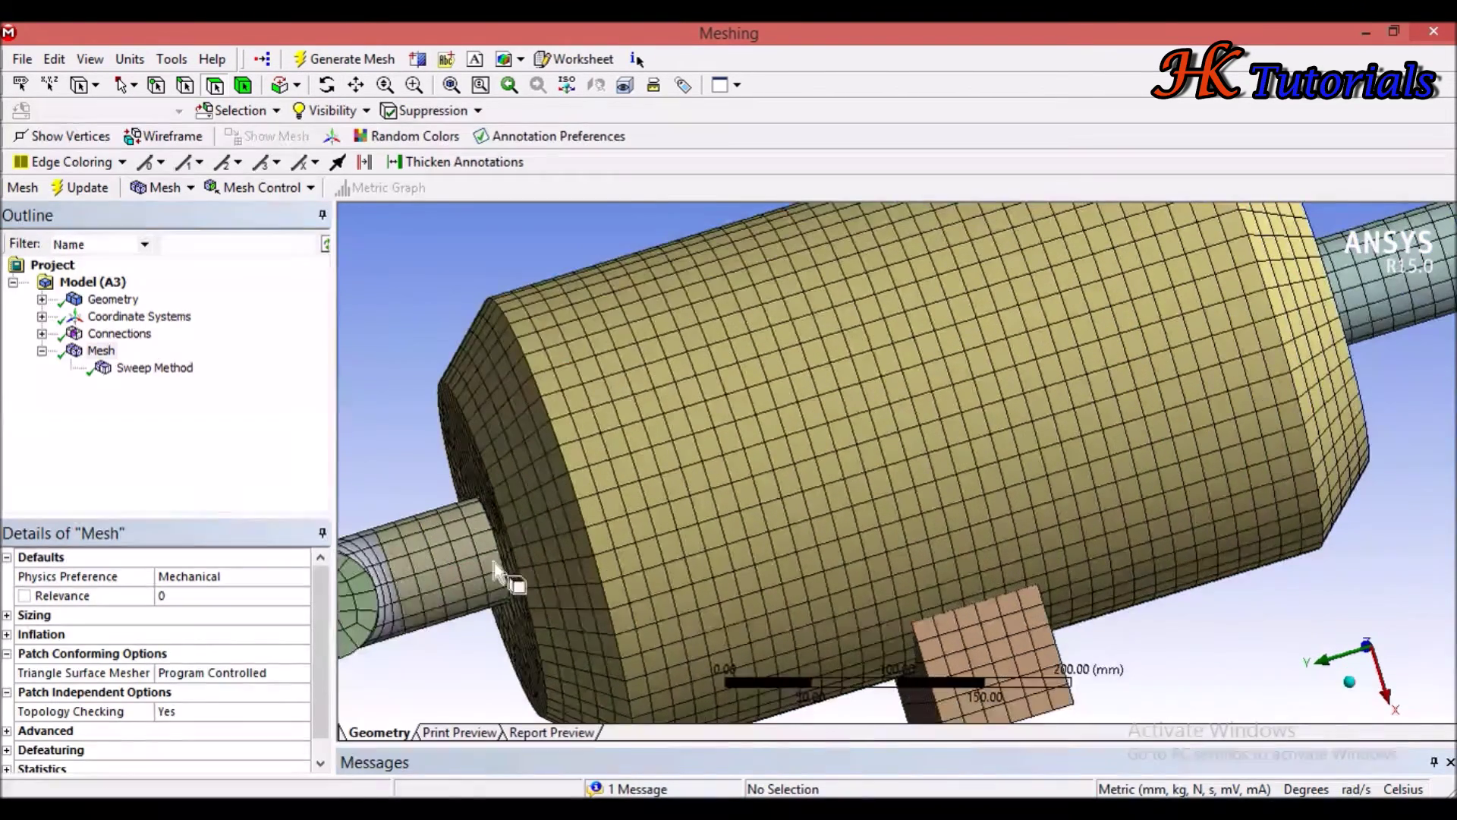
middle_drag(434, 603, 949, 523)
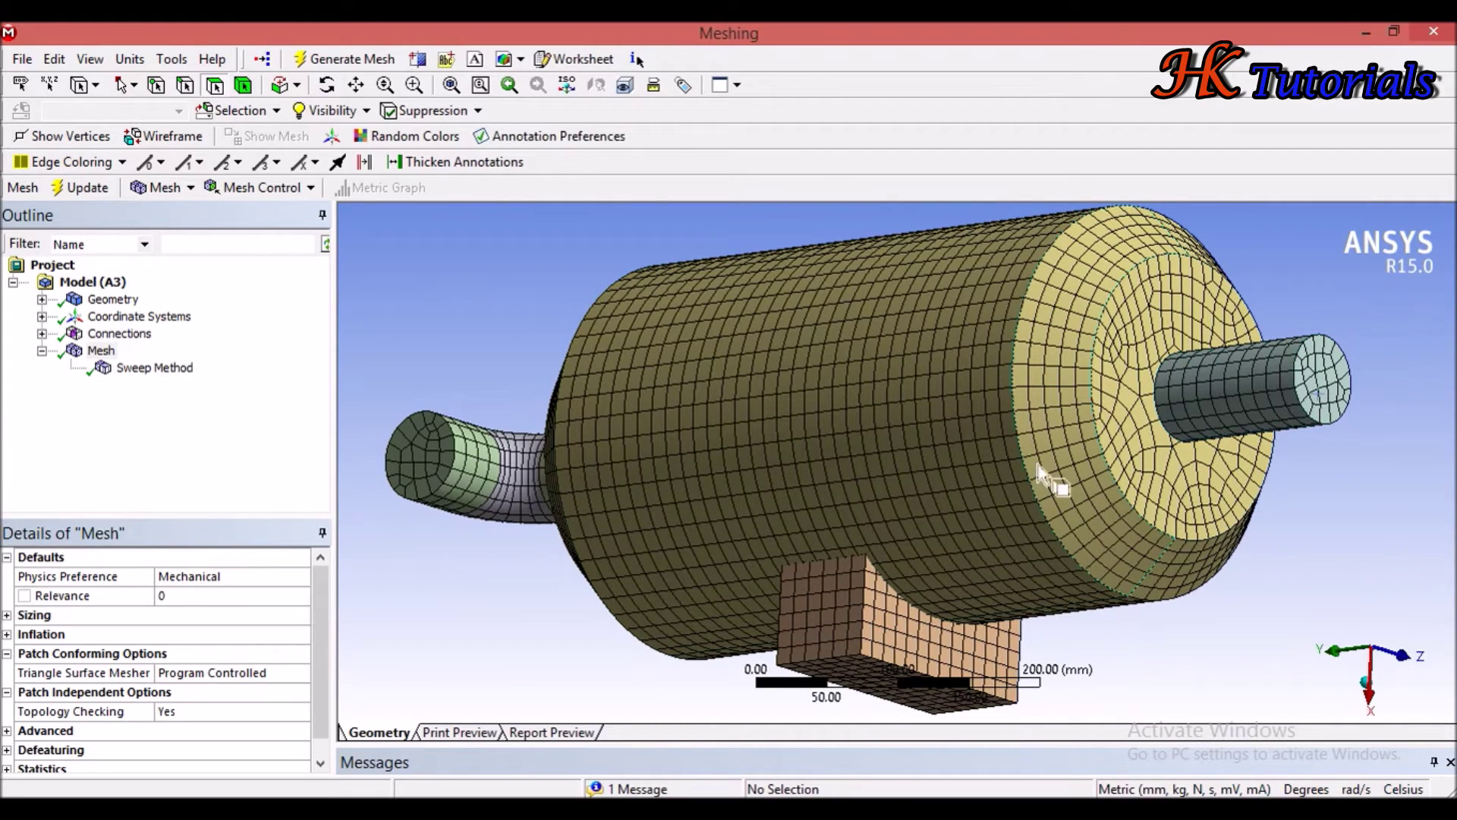
scroll(311, 675, down, 1)
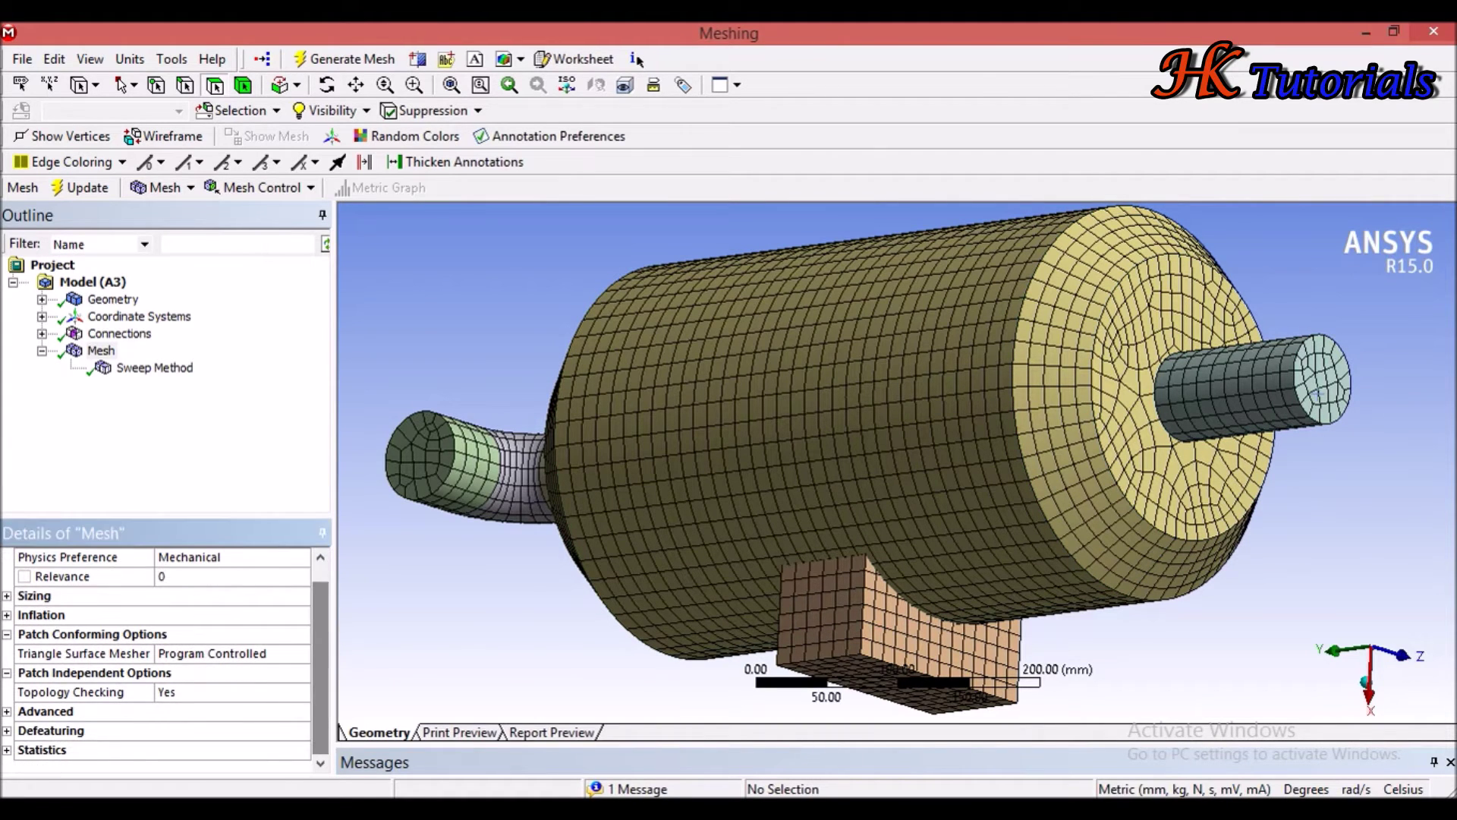
Step: Set the Sweep method's free face mesh type to Quad/Tri
click(155, 367)
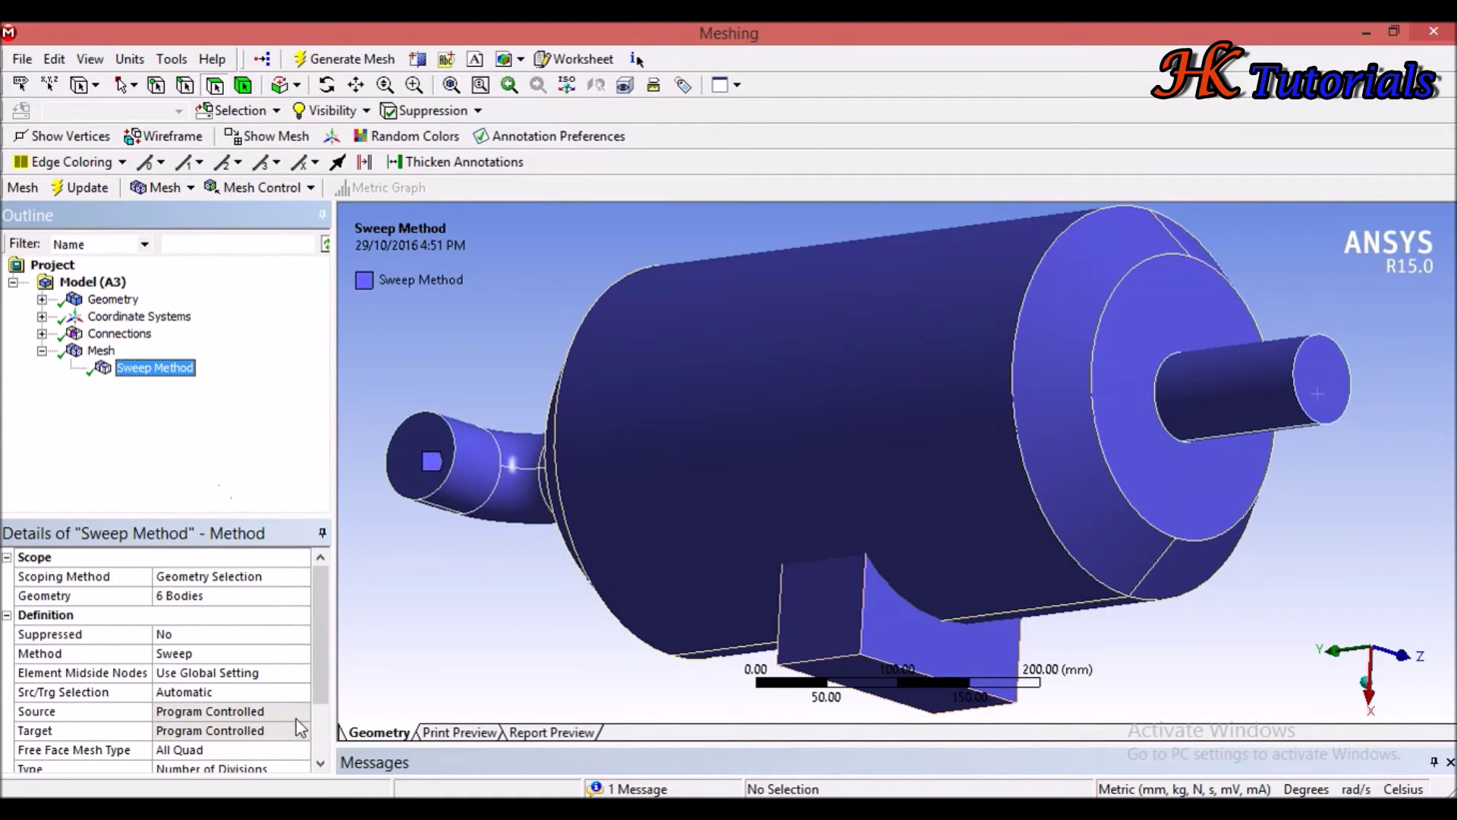
click(278, 751)
click(302, 750)
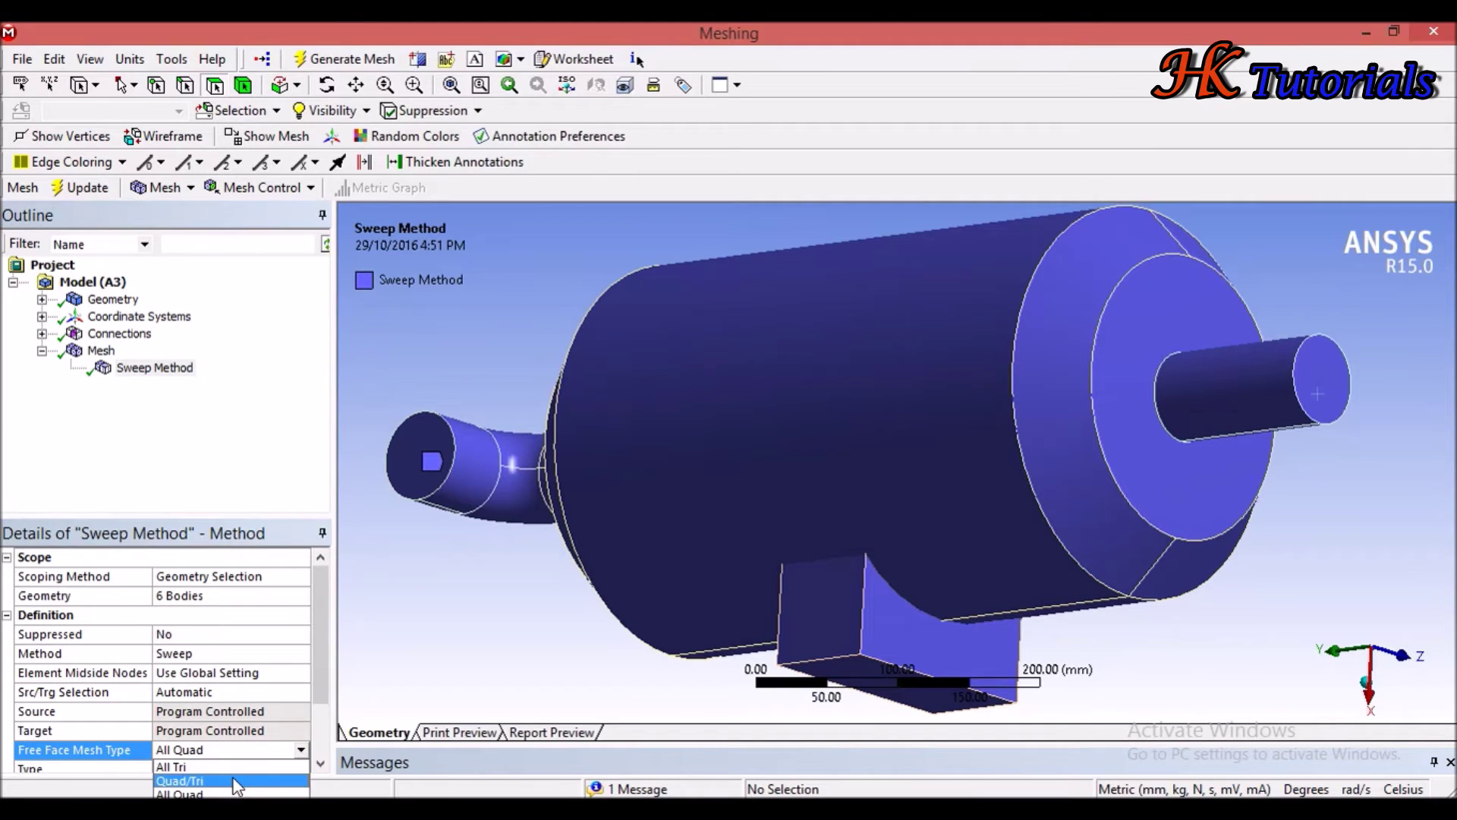
click(237, 781)
Step: Switch the Sweep method's division type to Element Size and set the sweep element size to 5 mm
drag(318, 645, 317, 695)
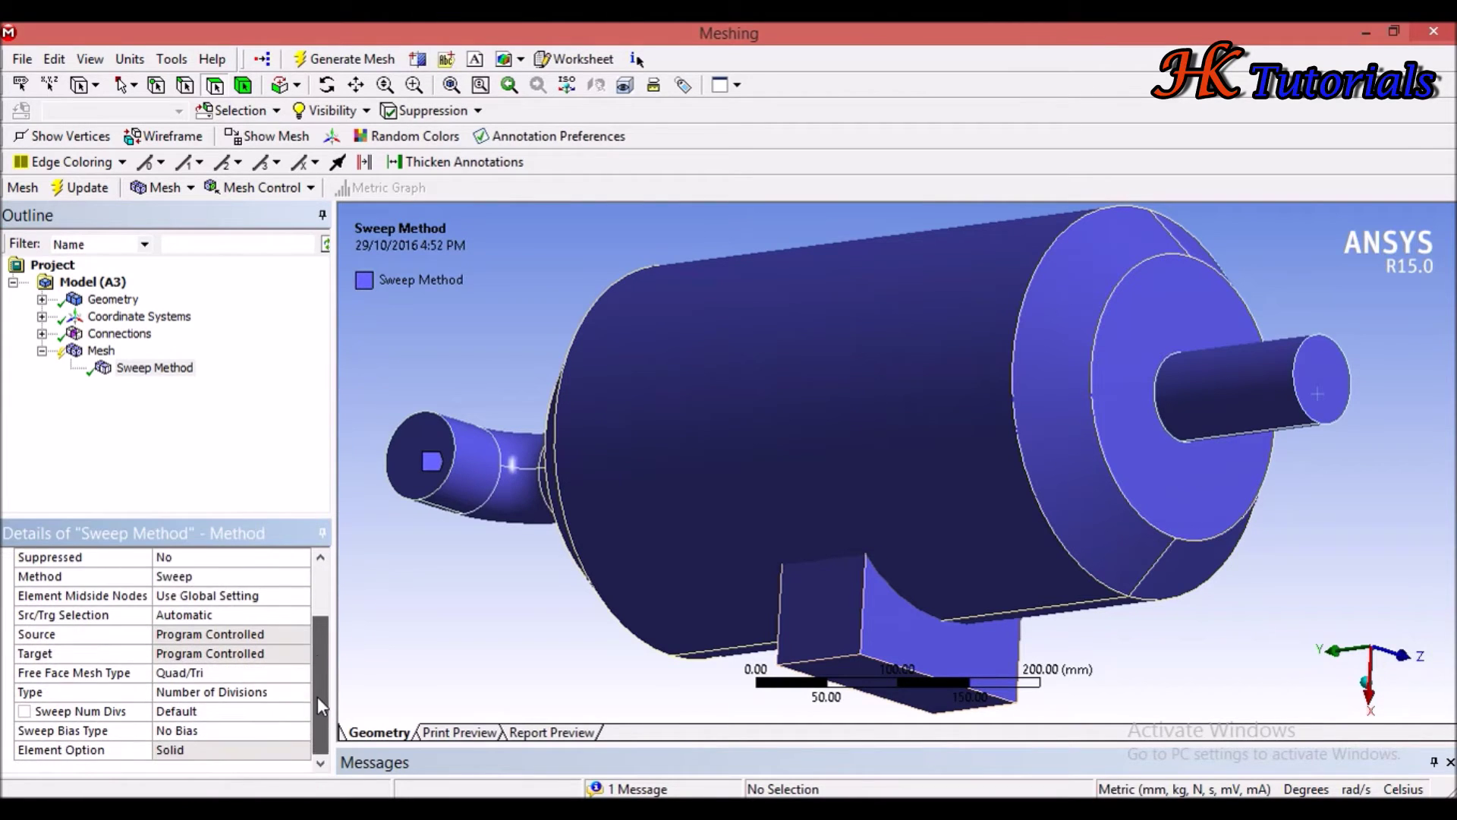
click(217, 691)
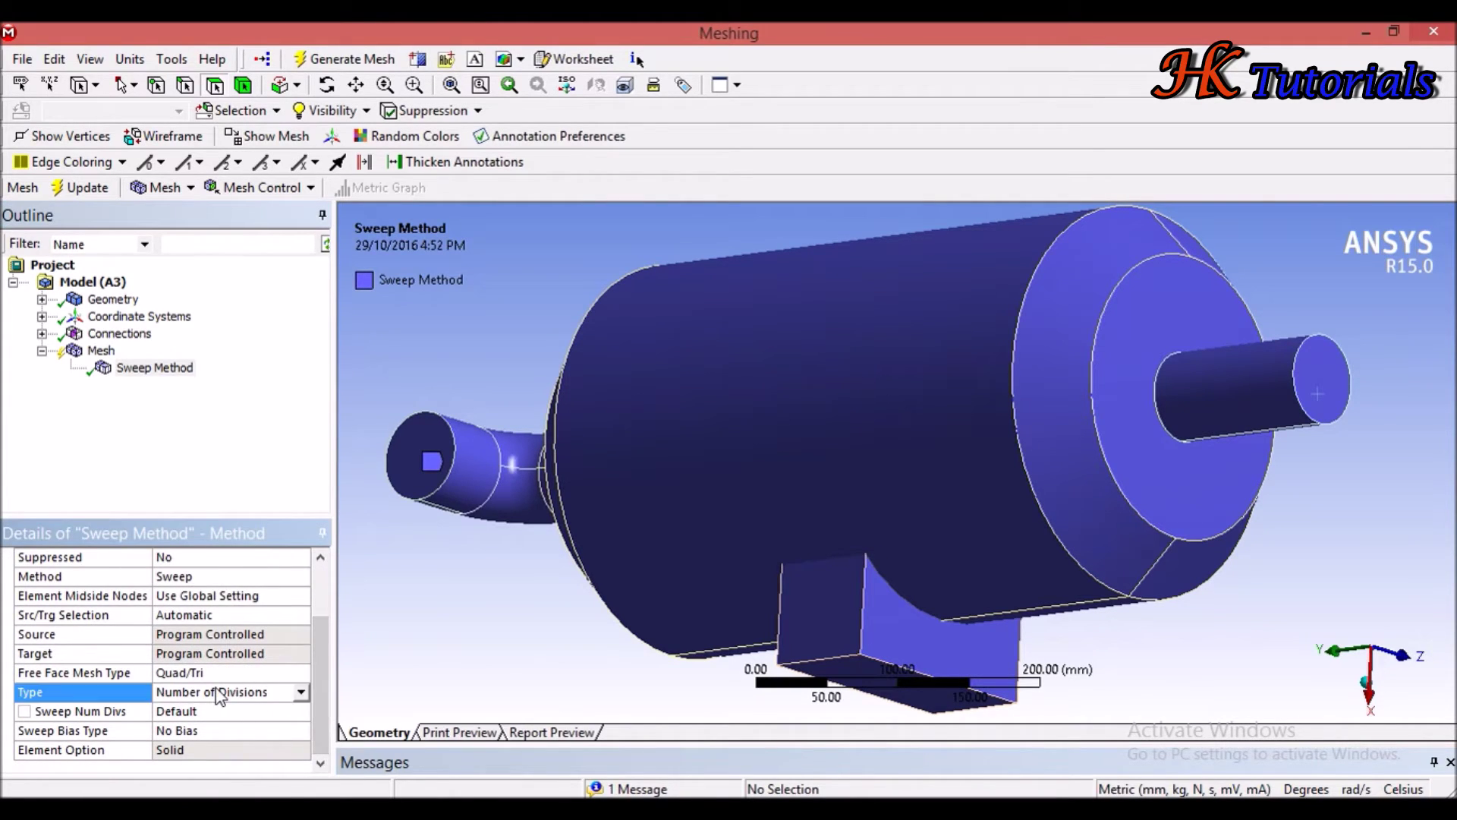
click(301, 692)
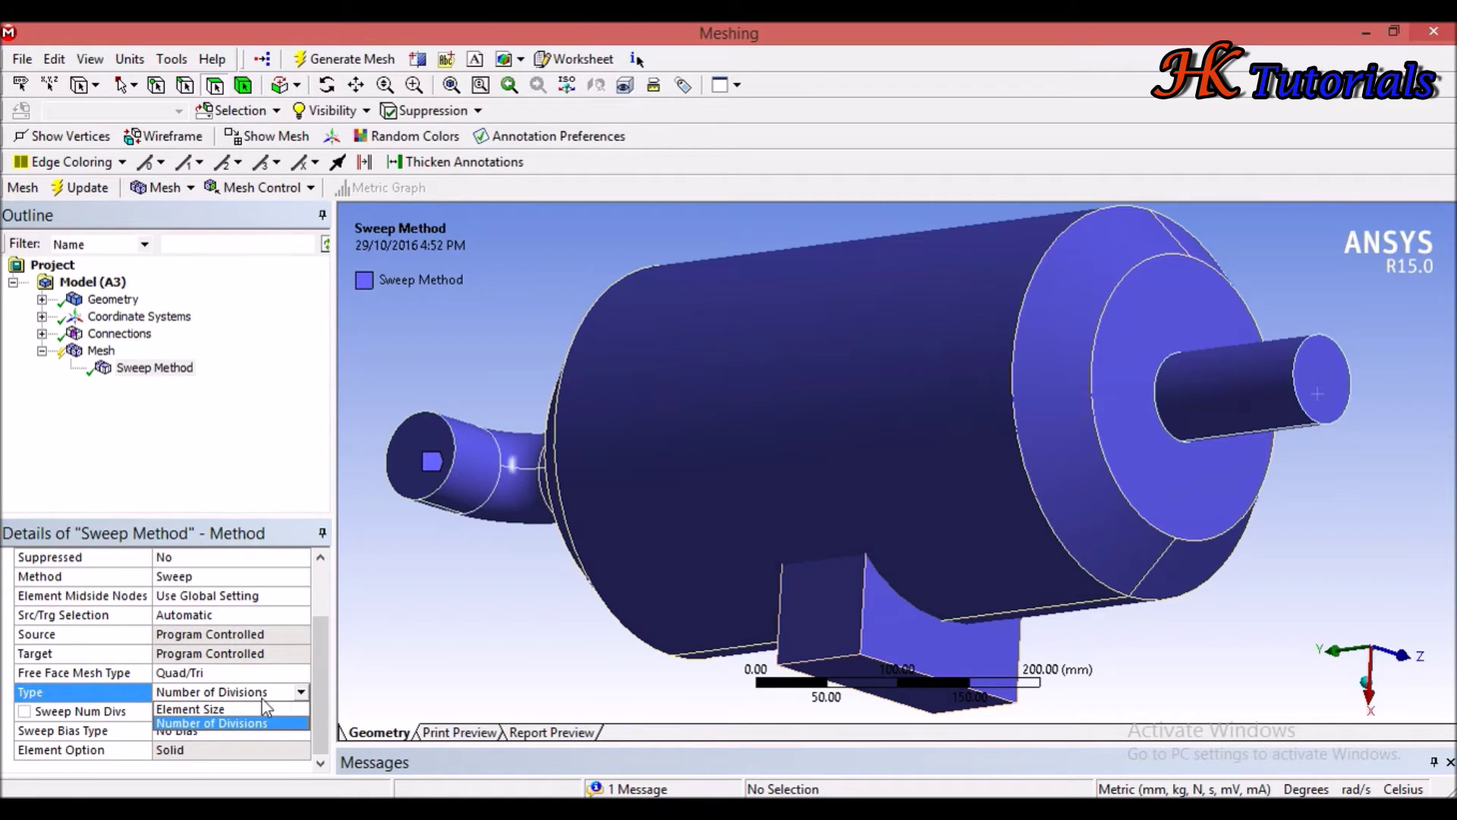
click(208, 713)
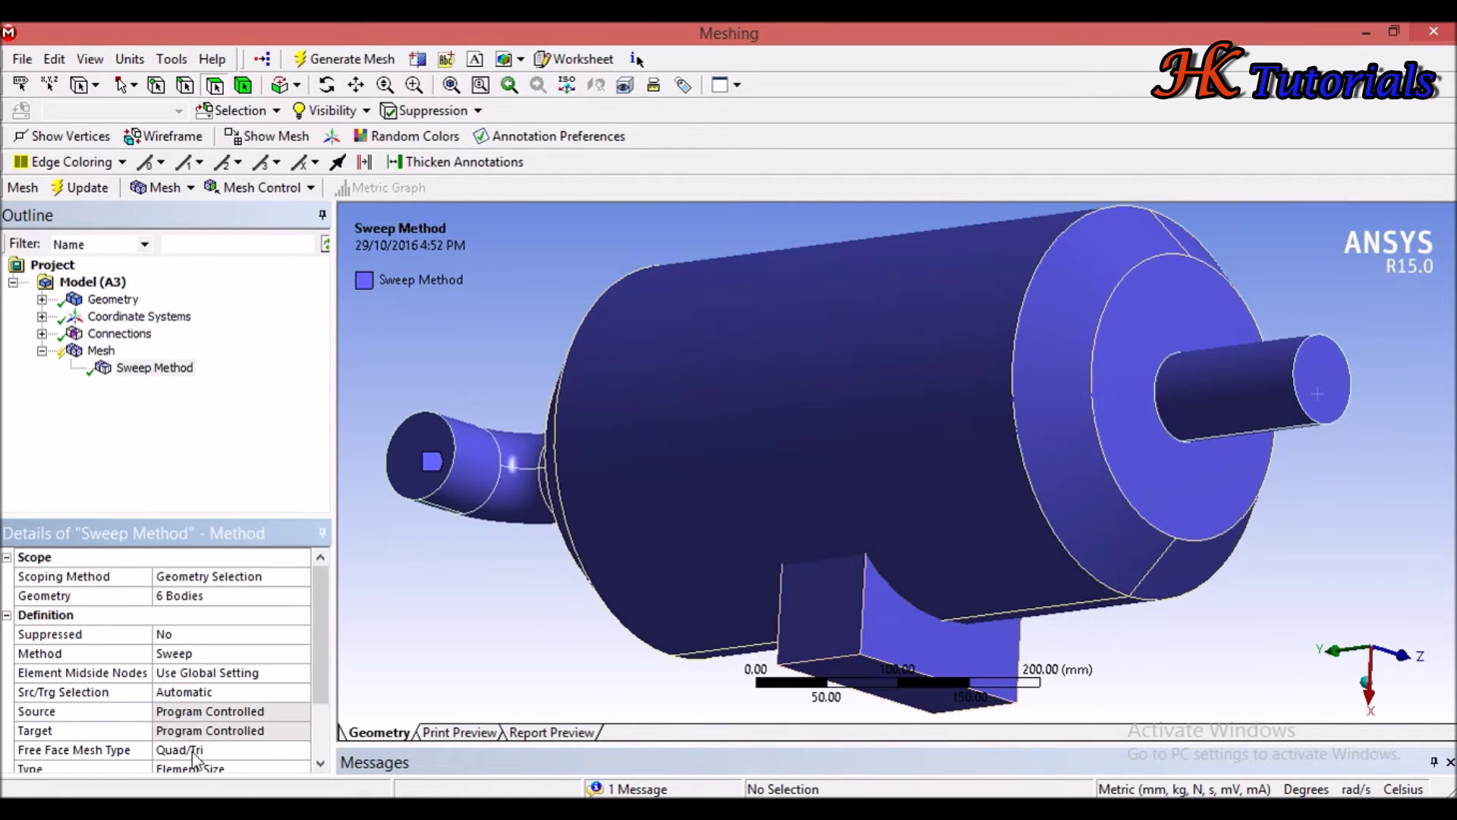
scroll(243, 727, down, 1)
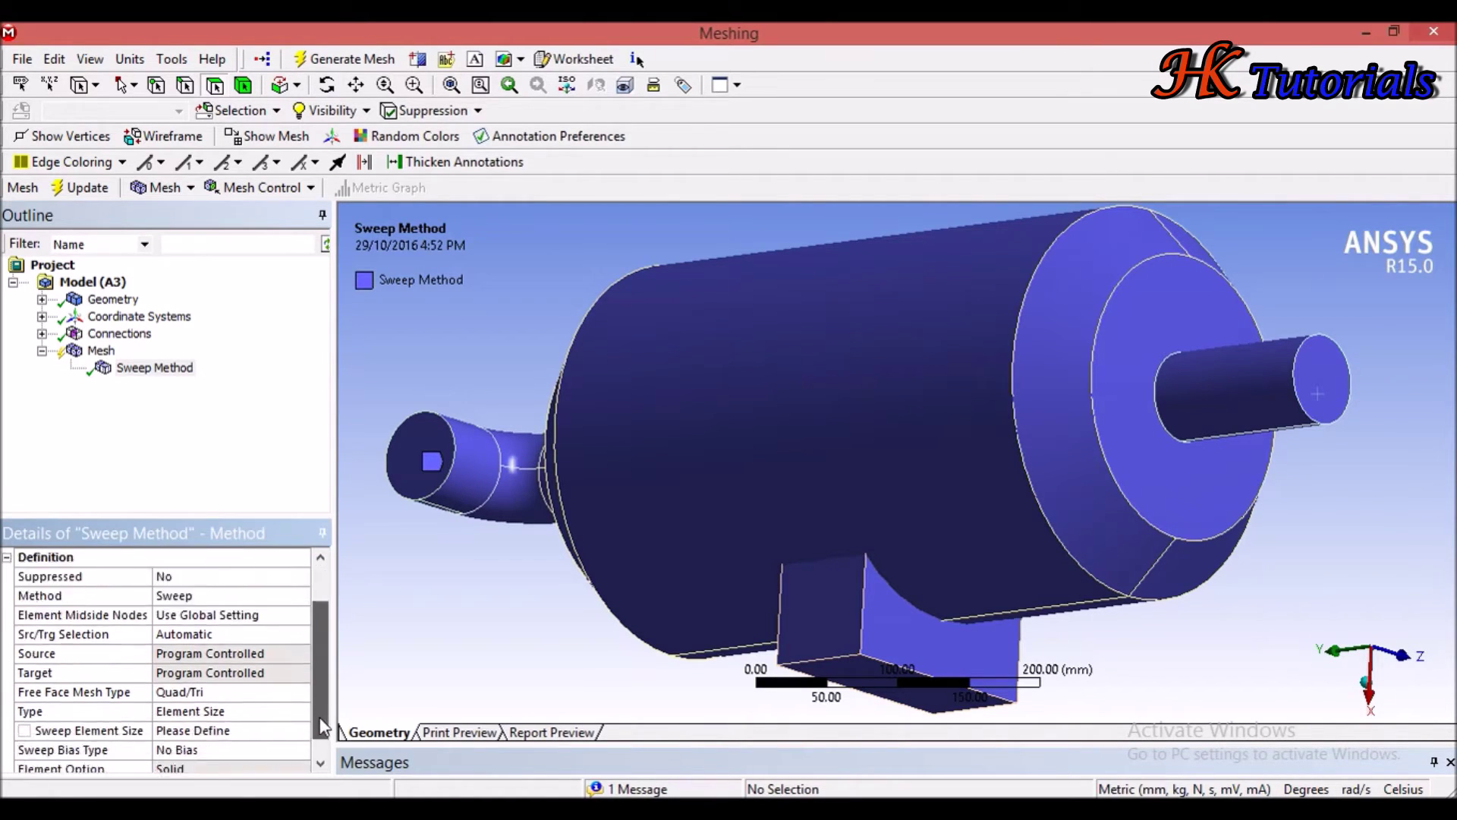
click(217, 718)
click(230, 731)
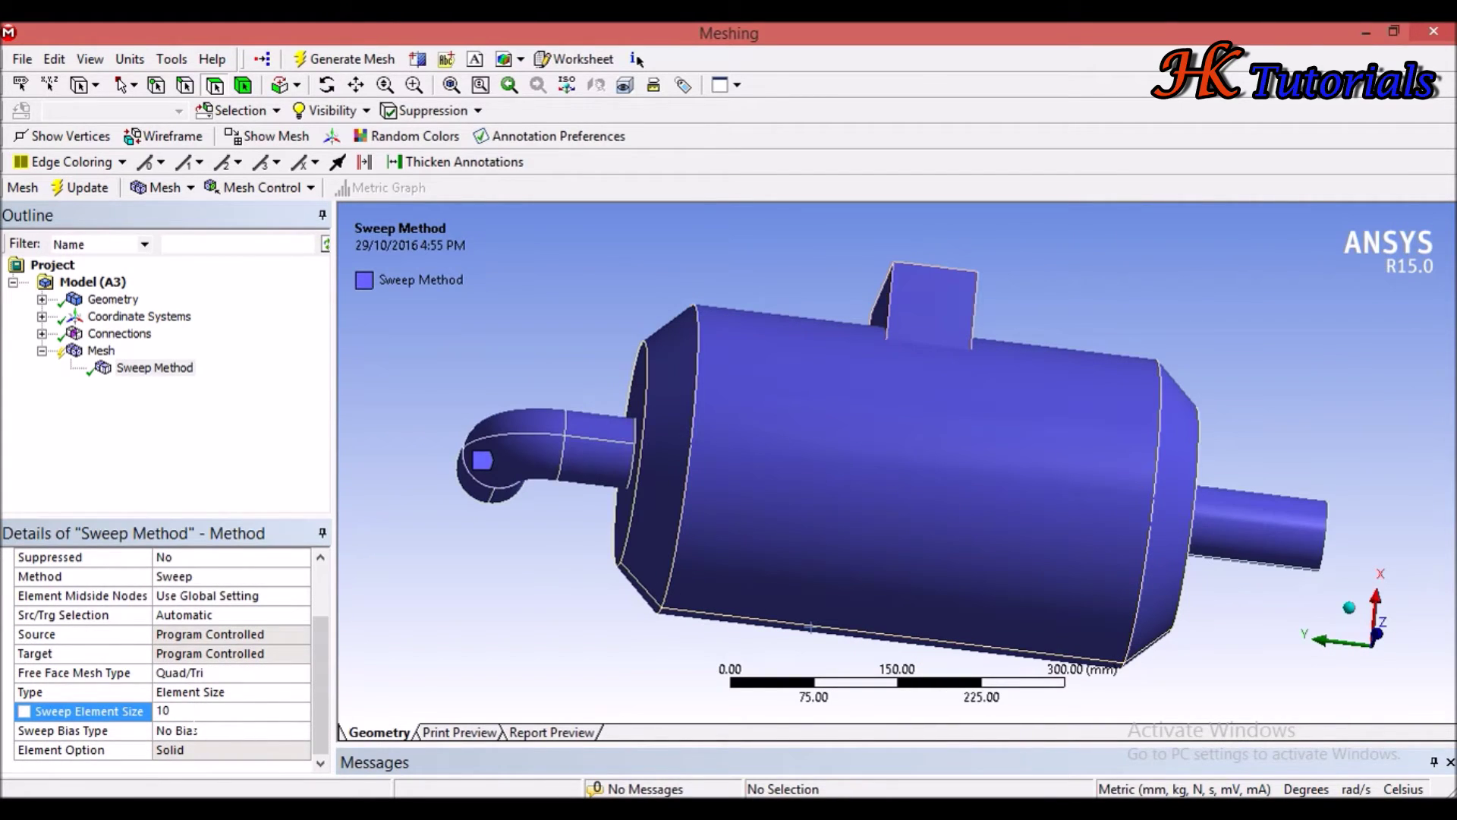
click(163, 711)
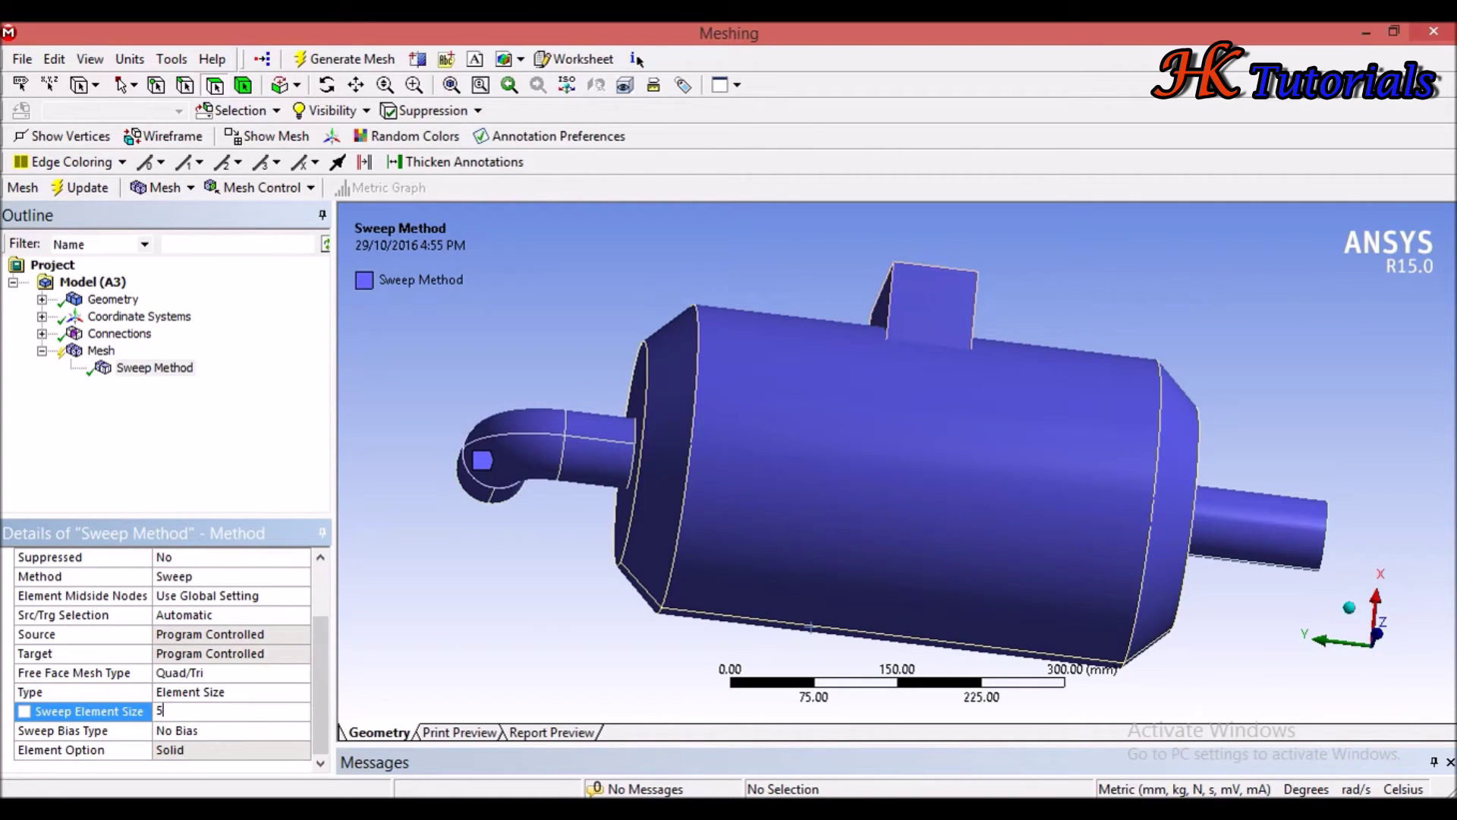
text(5)
Step: Update the mesh of all bodies with the new sweep element size
click(102, 184)
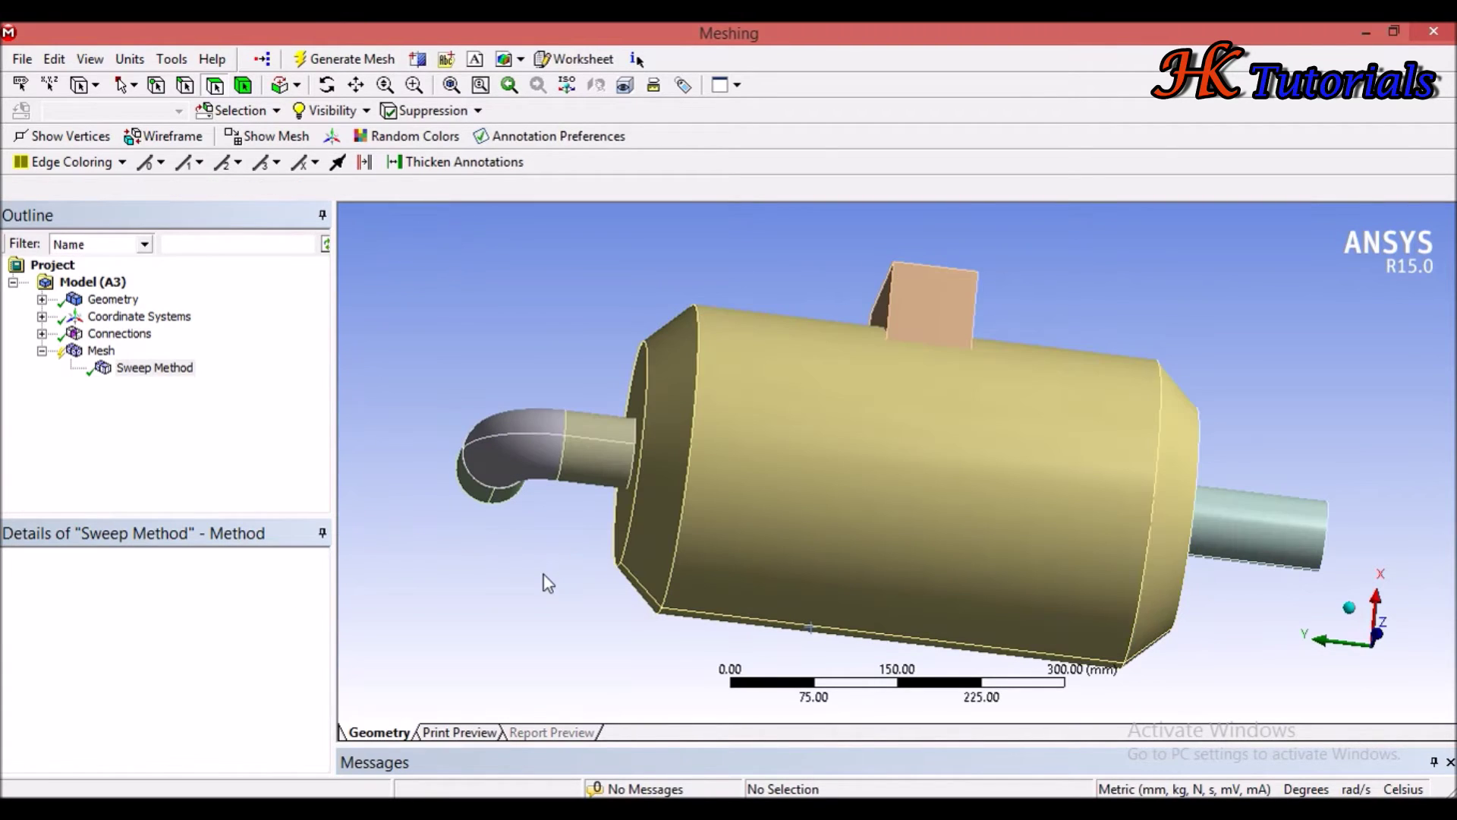
drag(754, 328, 666, 308)
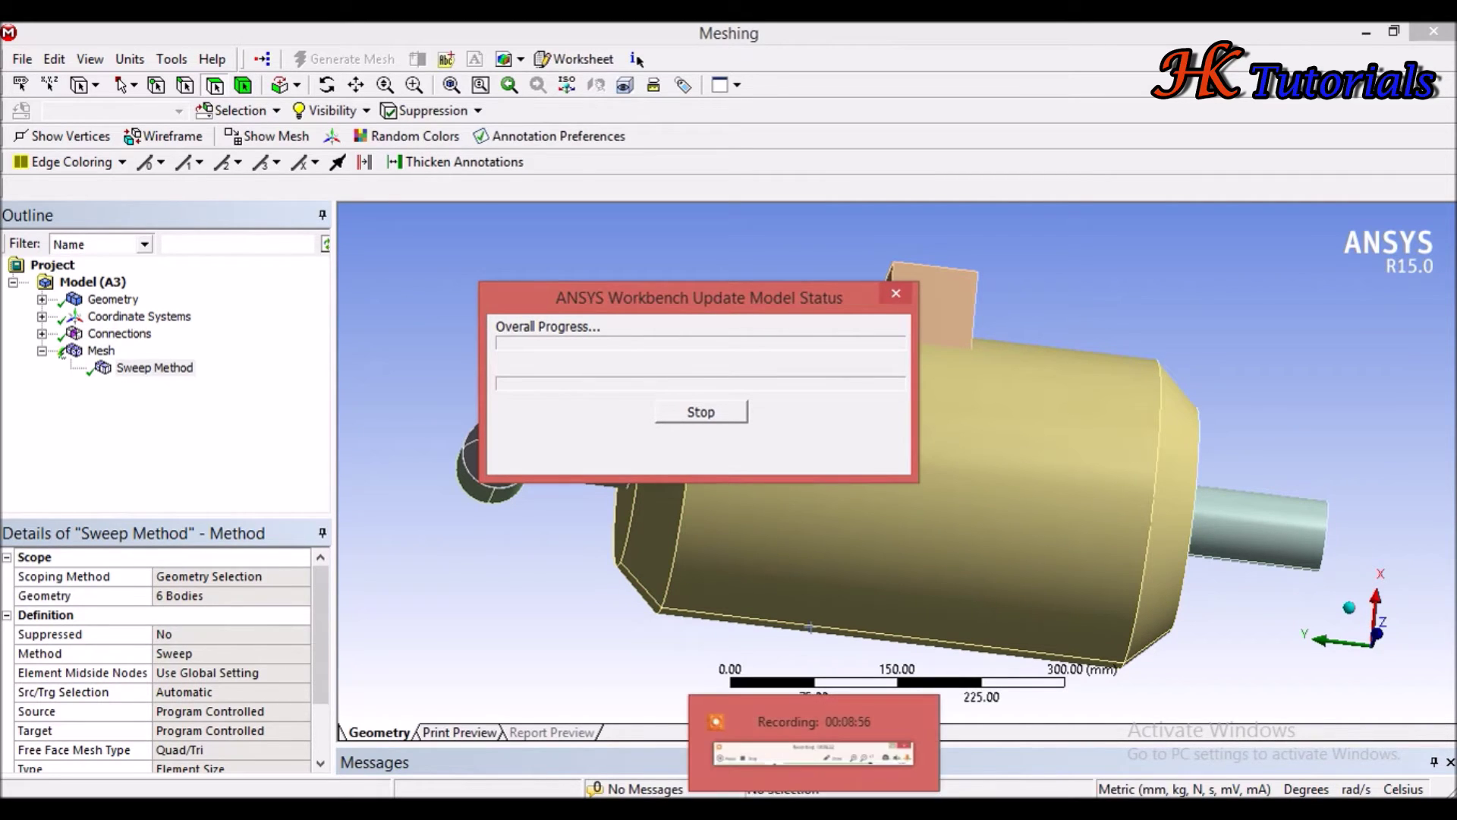
click(751, 742)
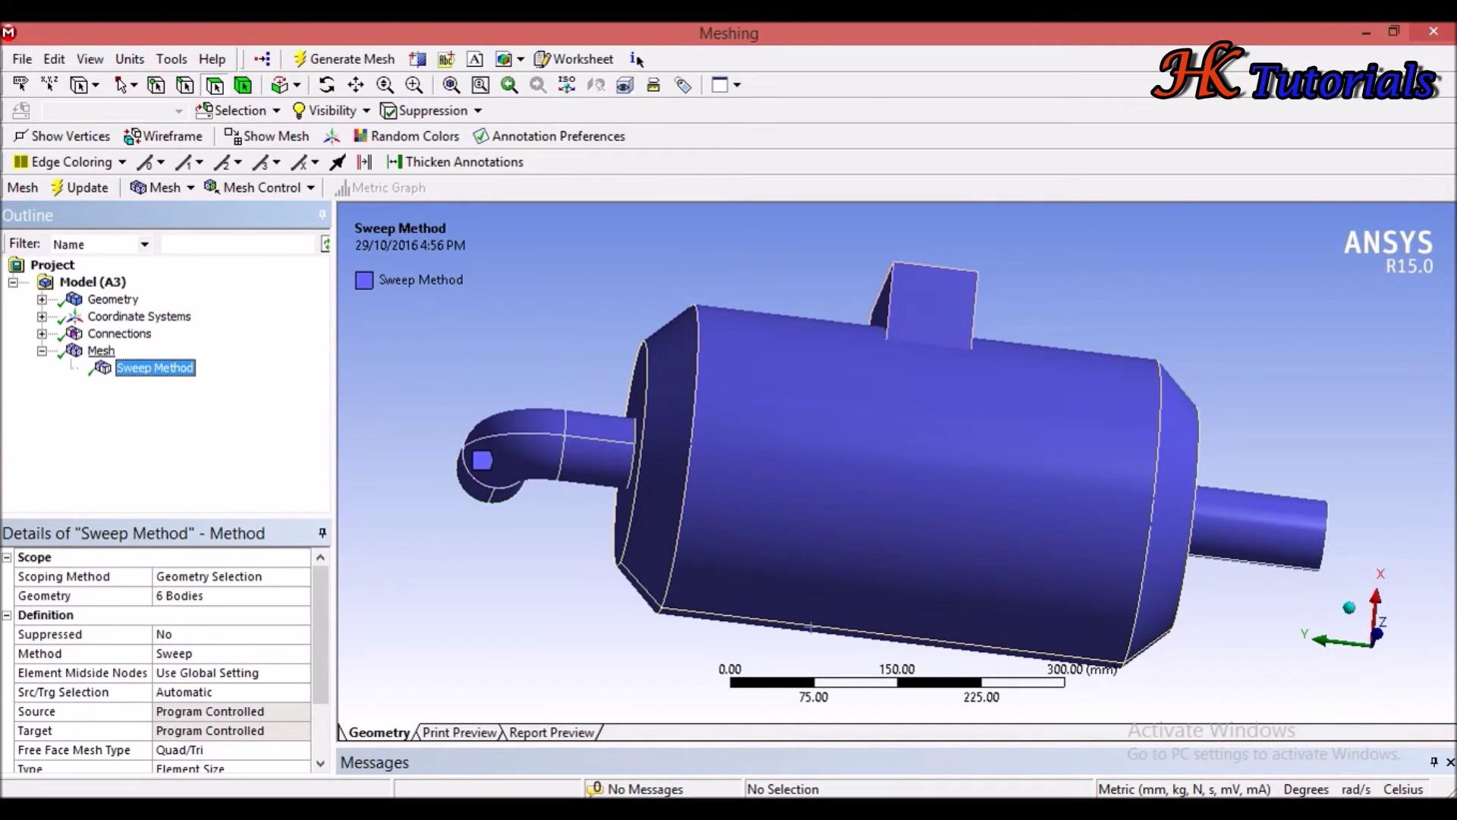
Step: Inspect the regenerated mesh on the canister shell, side block and pipes, up close and from several sides
click(101, 349)
middle_drag(843, 592, 813, 510)
scroll(621, 384, down, 2)
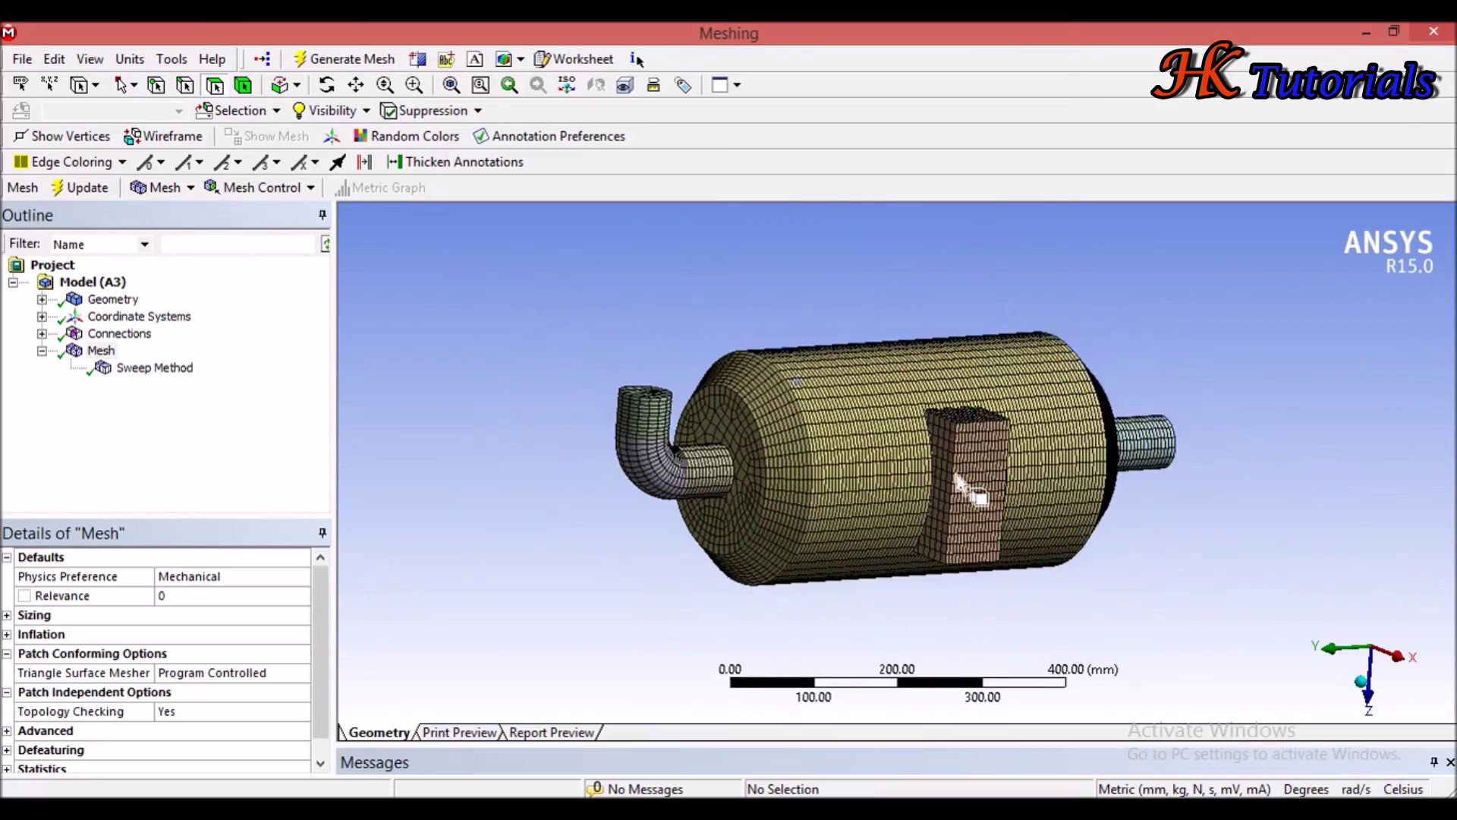
scroll(958, 484, up, 1)
middle_drag(959, 488, 856, 409)
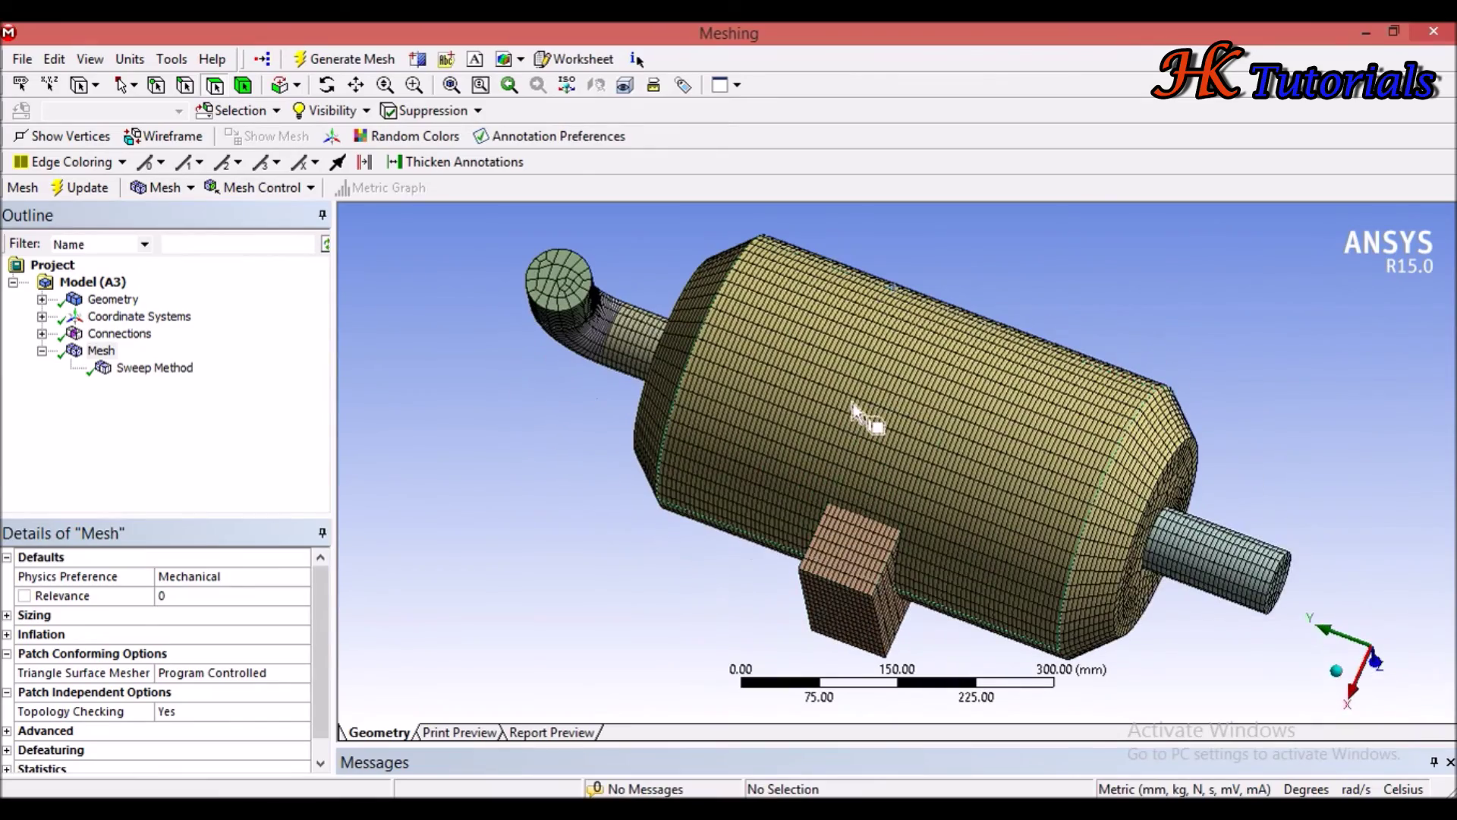
scroll(1020, 451, down, 2)
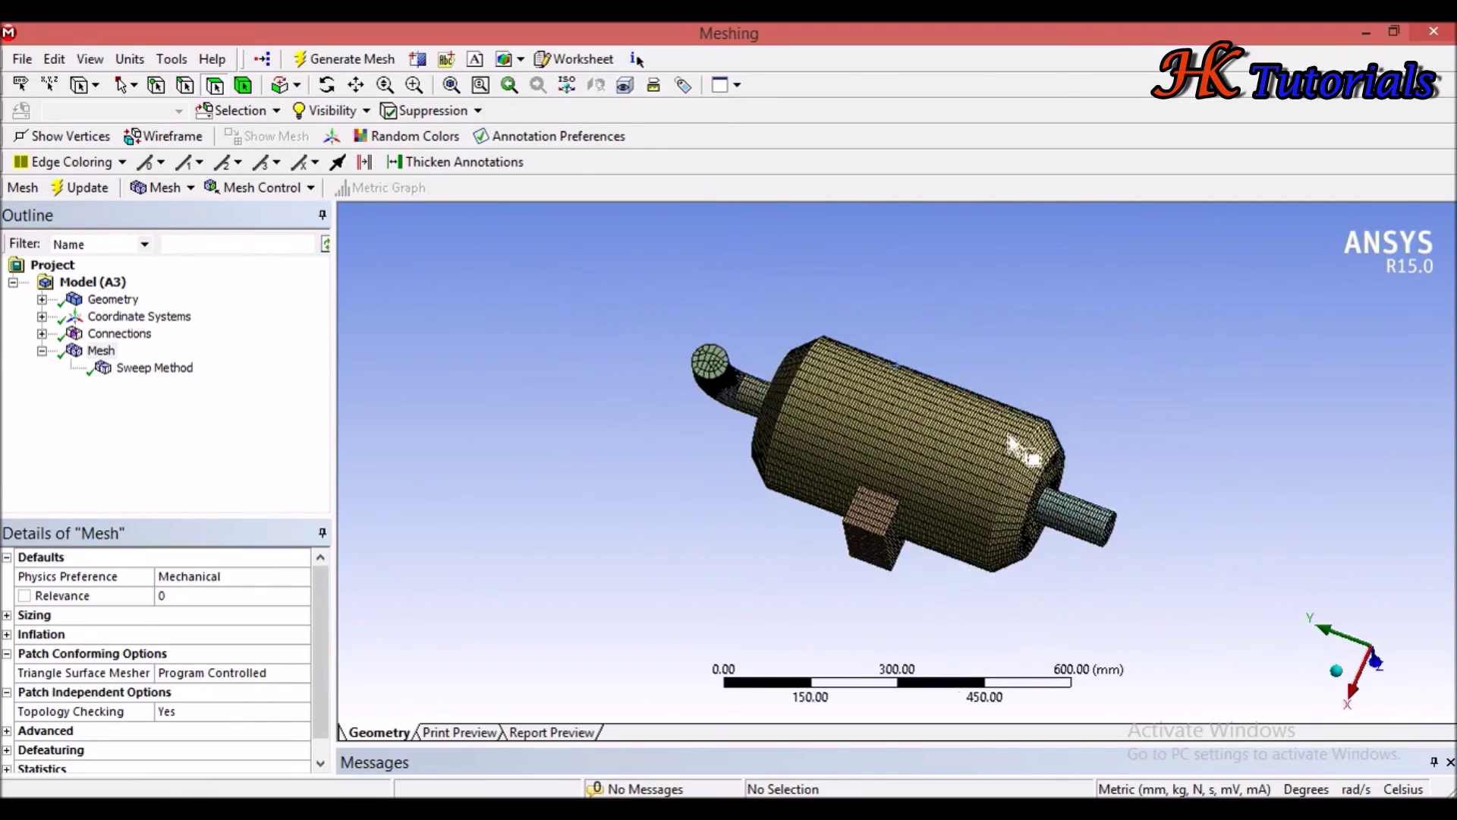
scroll(877, 468, up, 10)
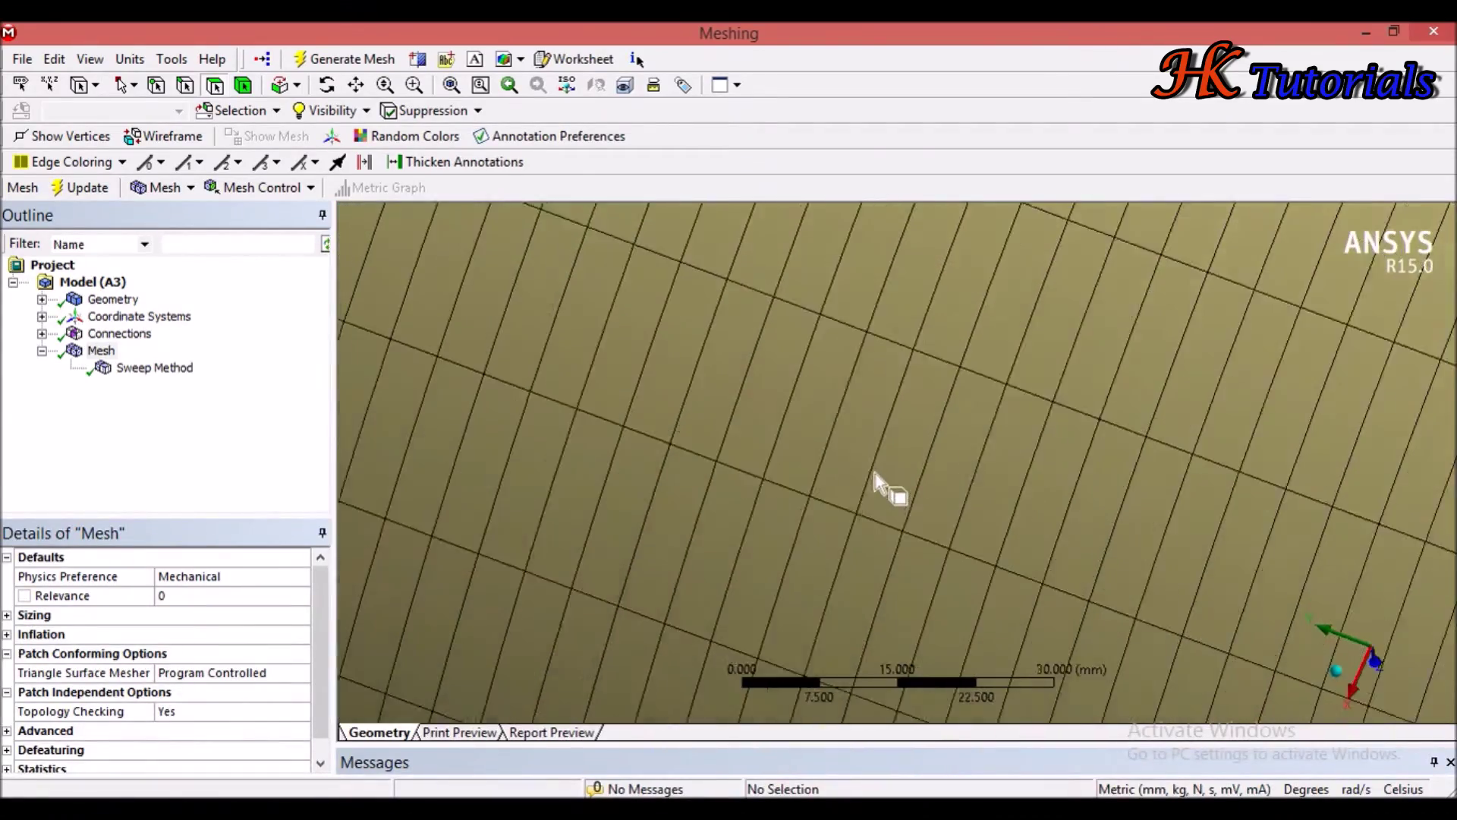
scroll(876, 474, down, 6)
middle_drag(757, 521, 829, 492)
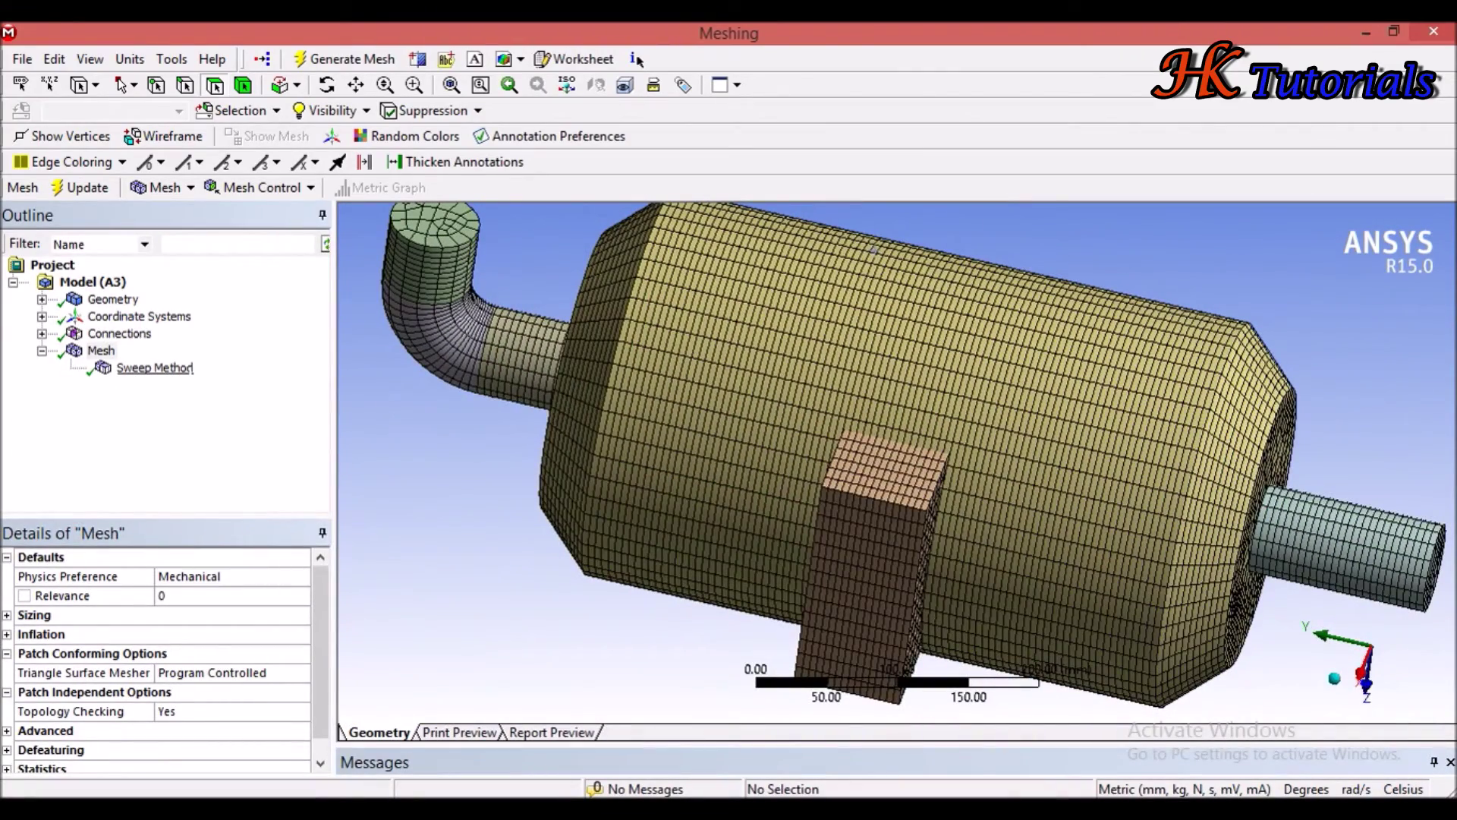
Step: Review the Sweep method's sweep bias type, element midside nodes and source/target selection options
click(157, 368)
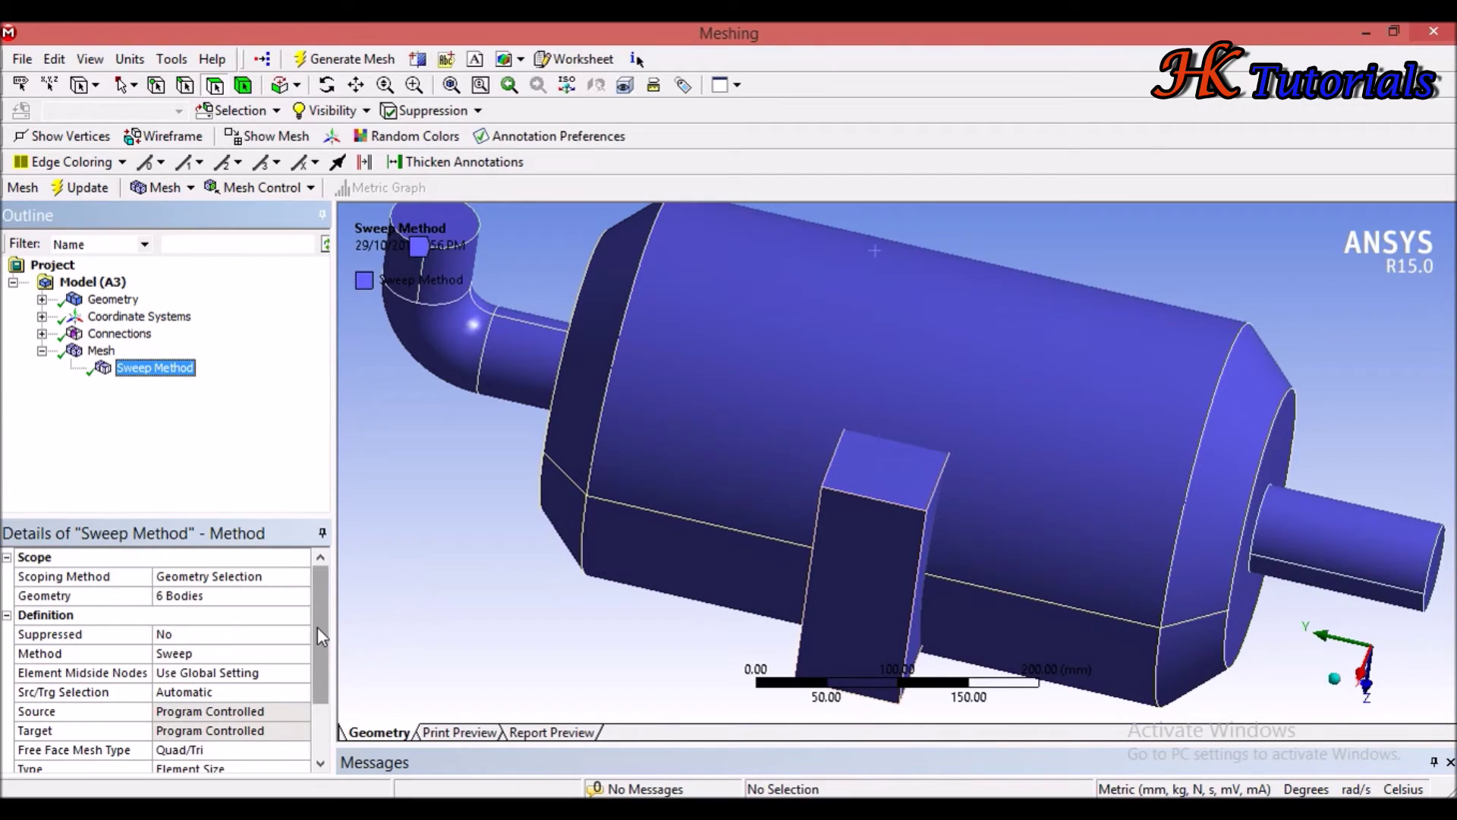
scroll(317, 627, down, 1)
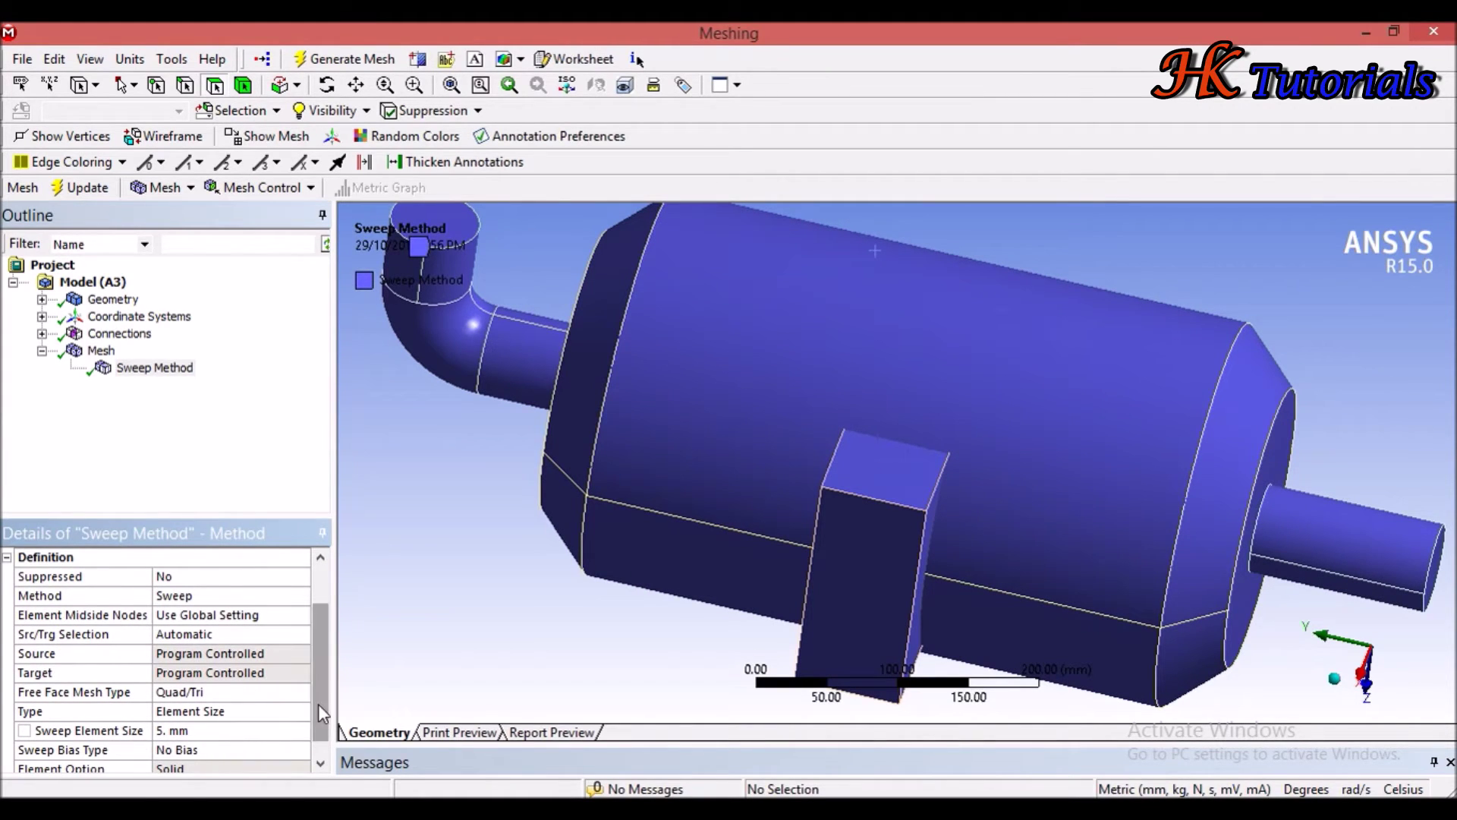
scroll(317, 703, down, 1)
click(258, 731)
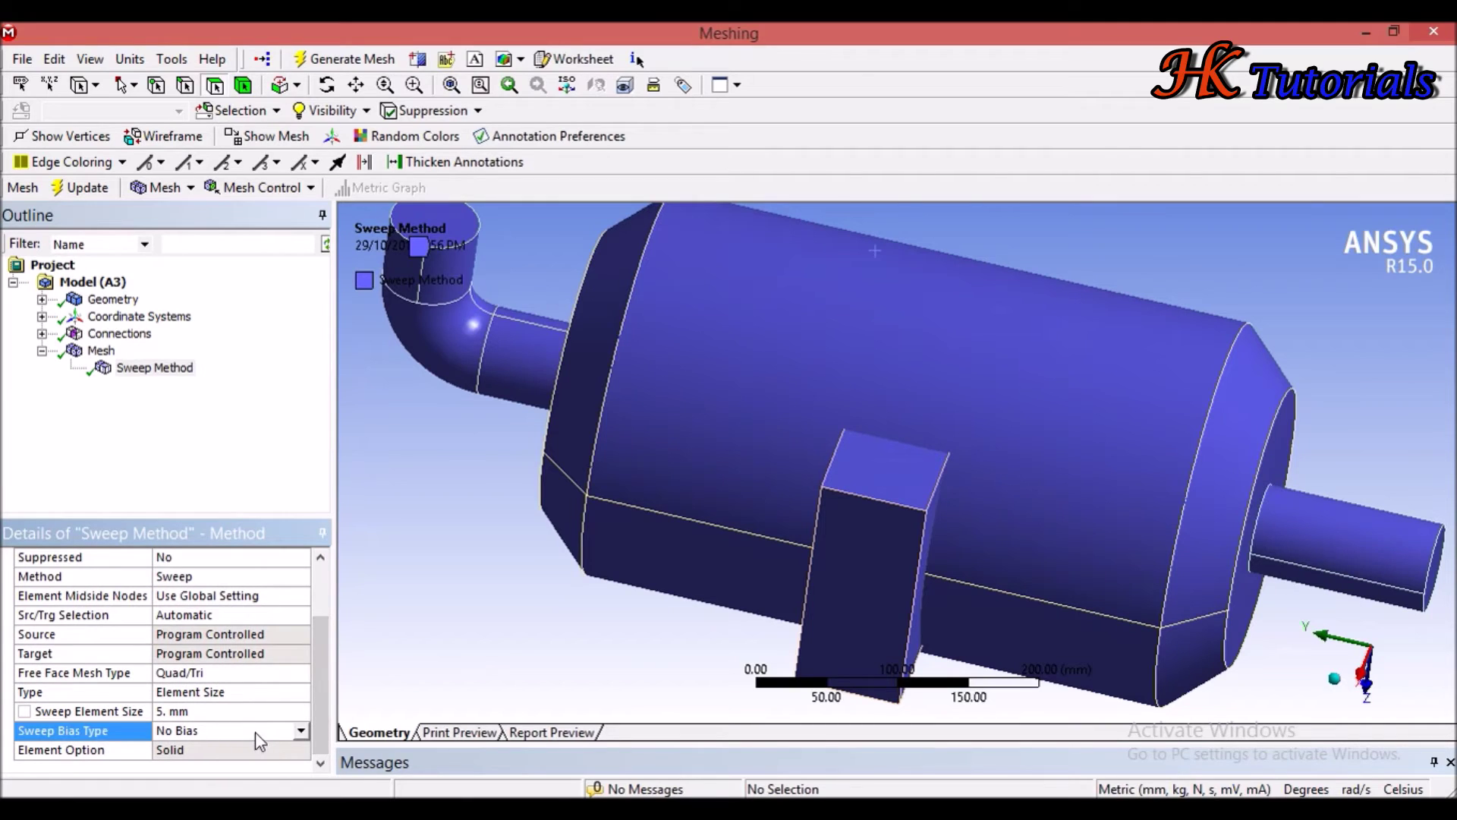
scroll(232, 651, up, 3)
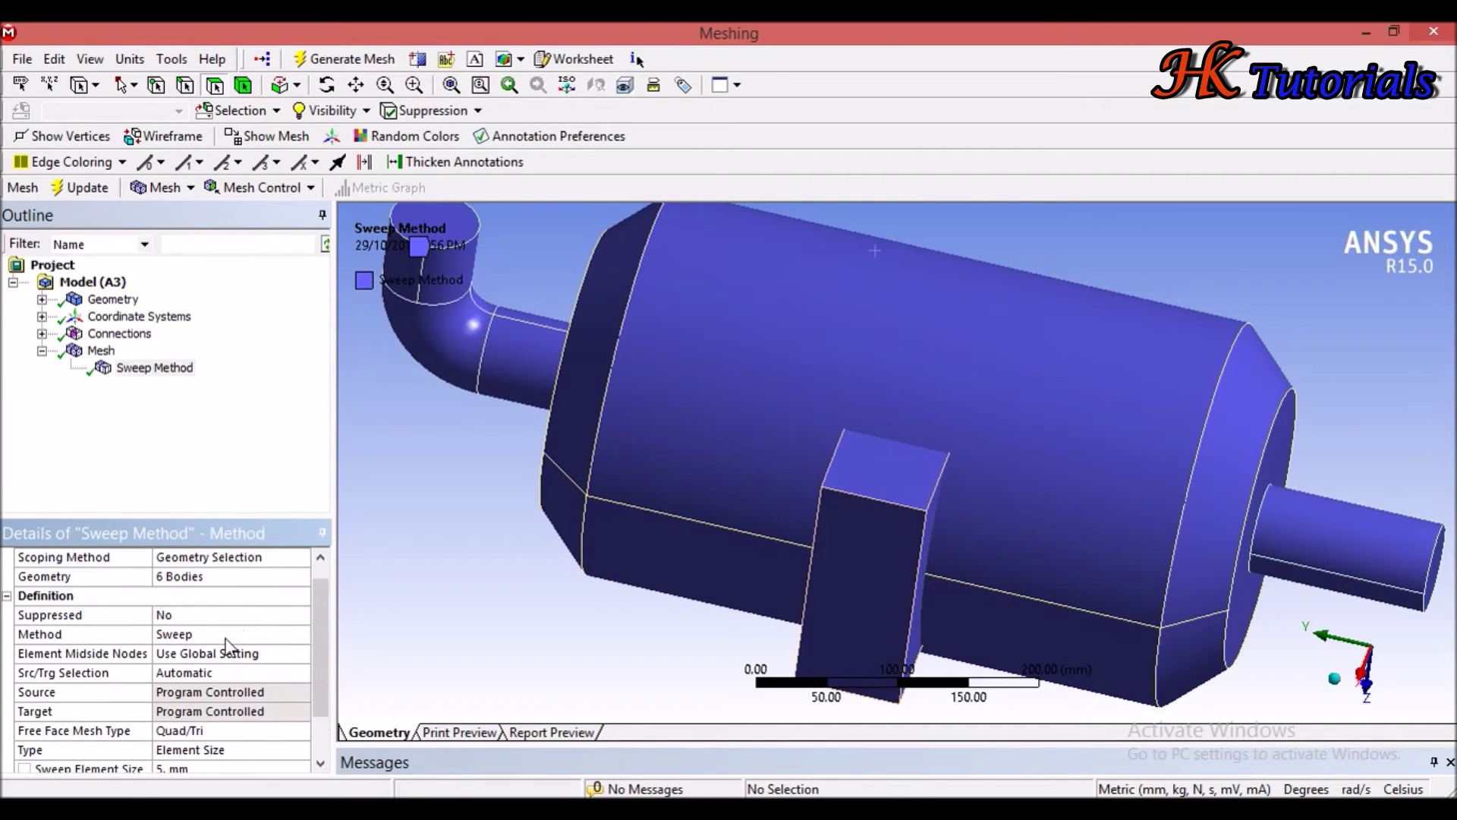
scroll(219, 643, up, 1)
scroll(218, 644, down, 1)
click(220, 654)
click(301, 654)
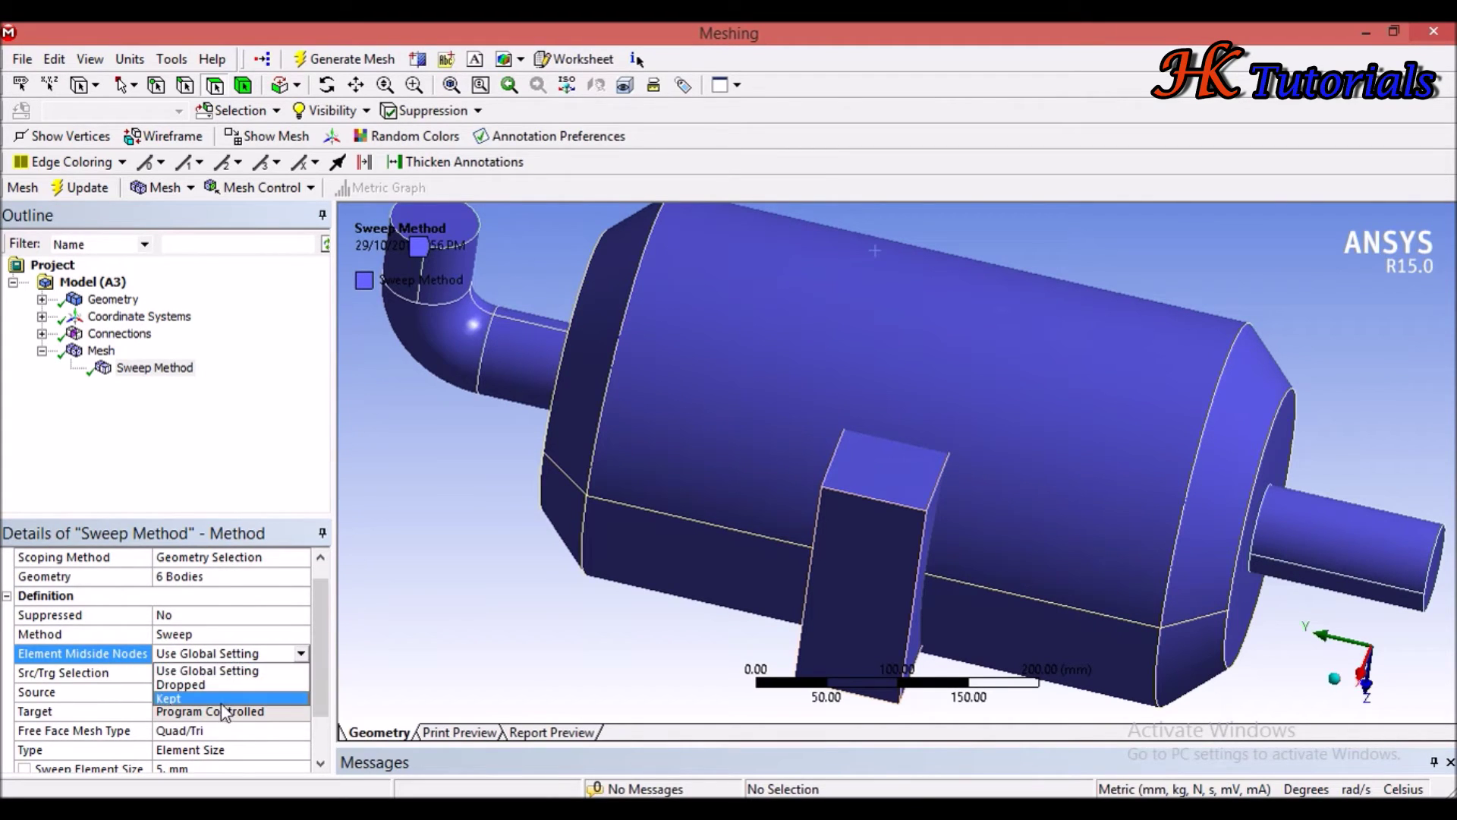
click(318, 659)
scroll(318, 659, down, 1)
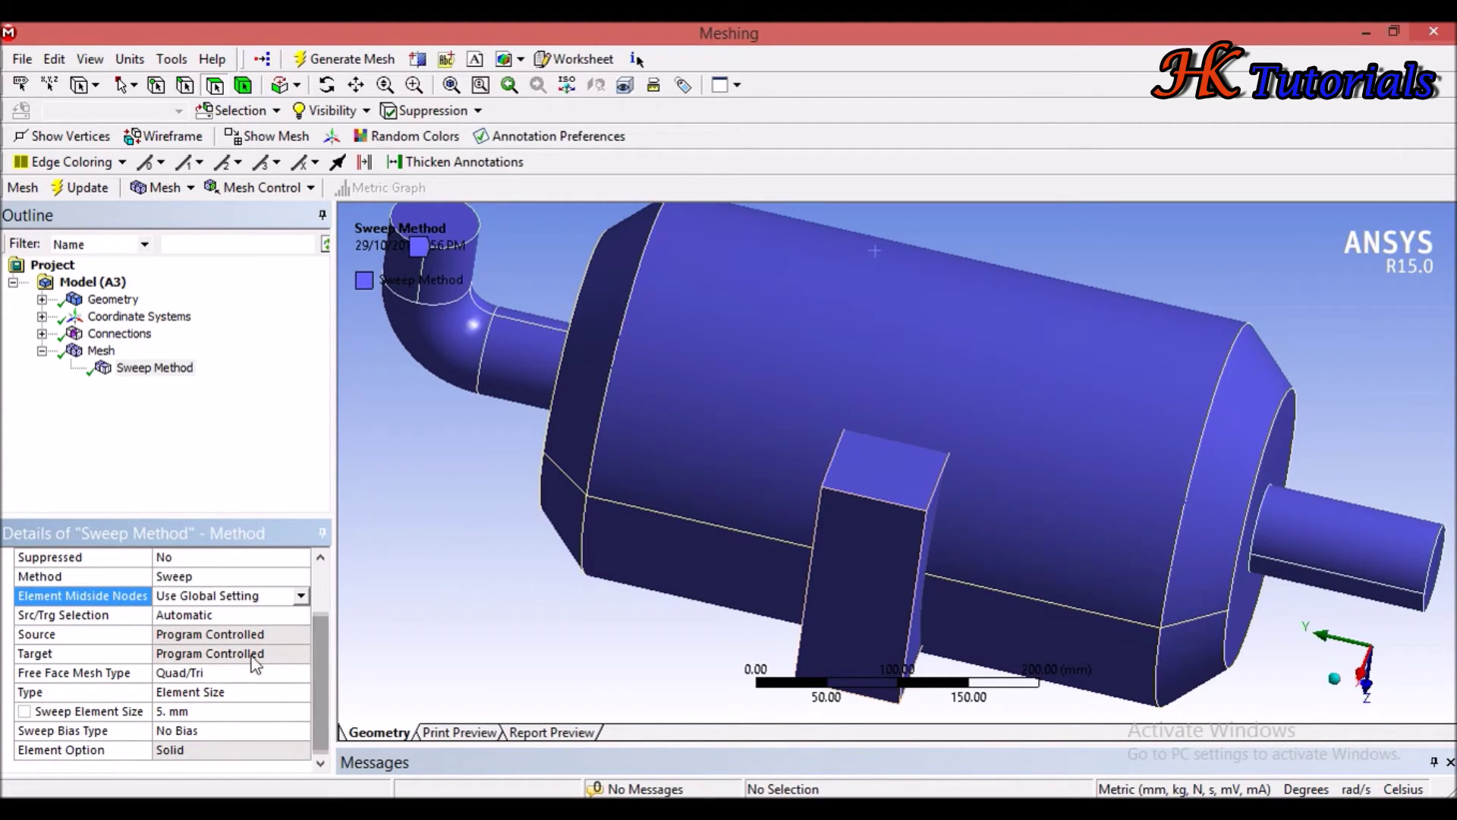
click(229, 616)
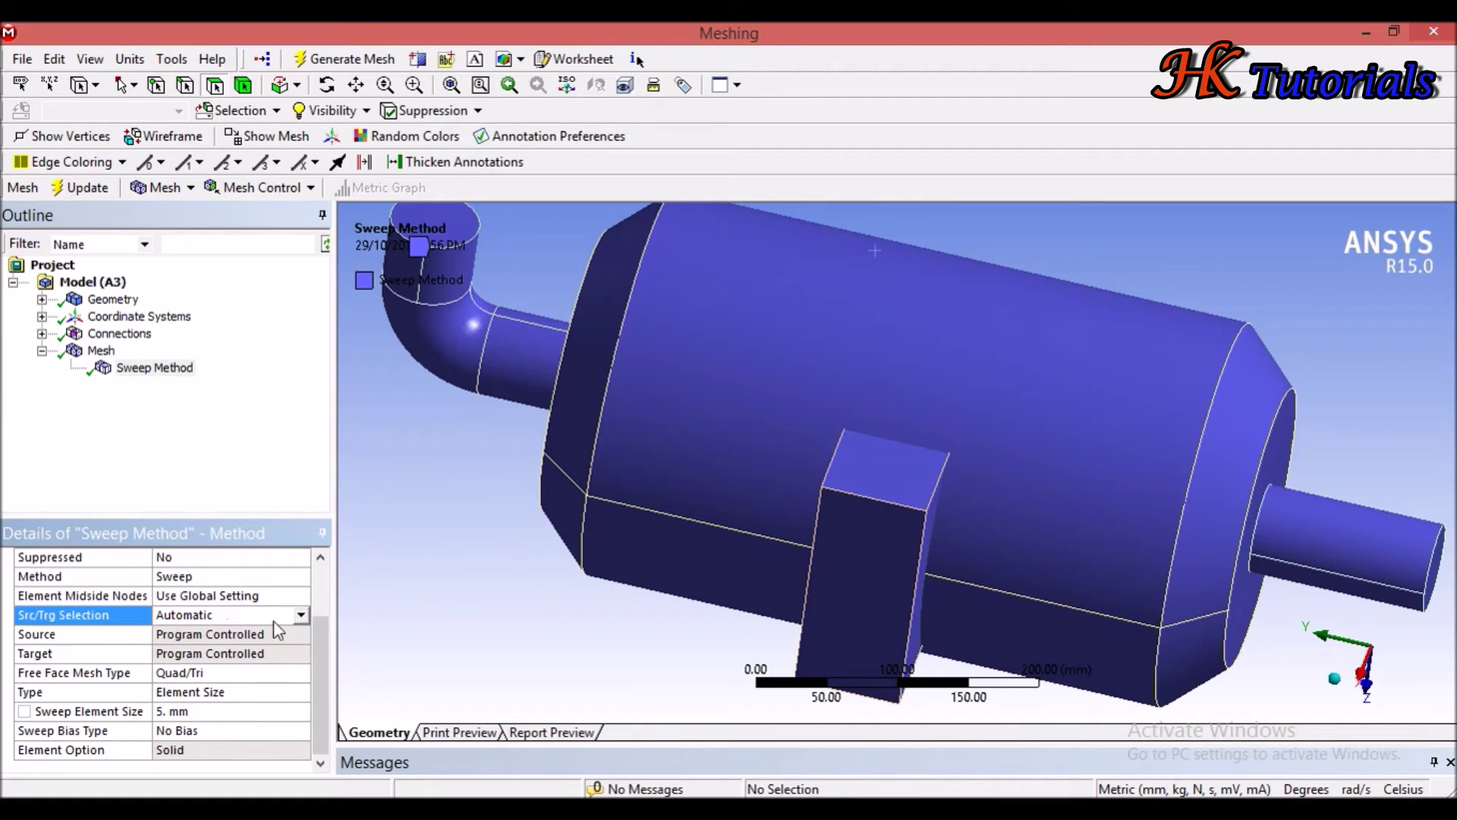
click(301, 615)
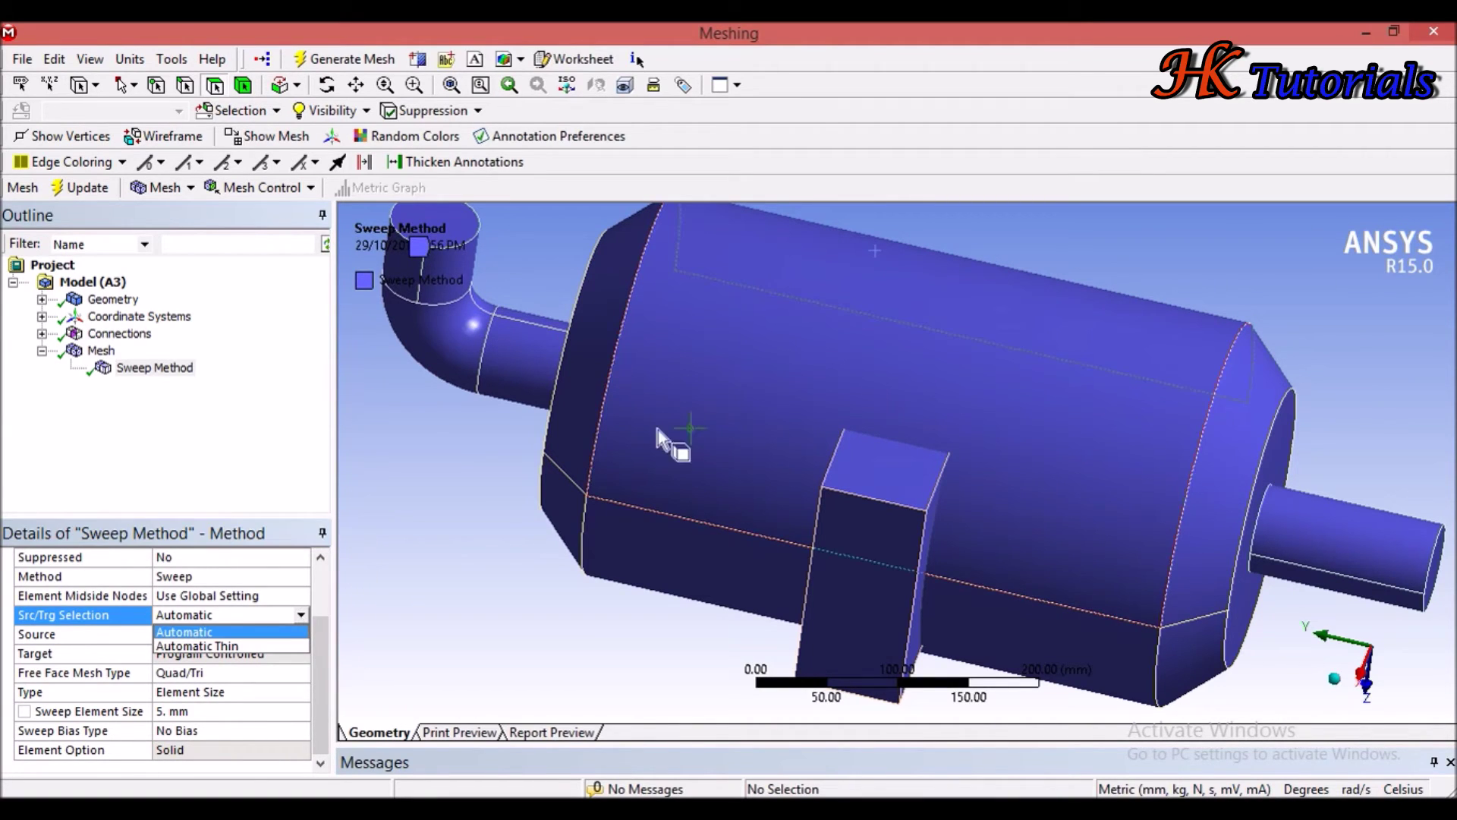
click(455, 453)
scroll(456, 453, up, 3)
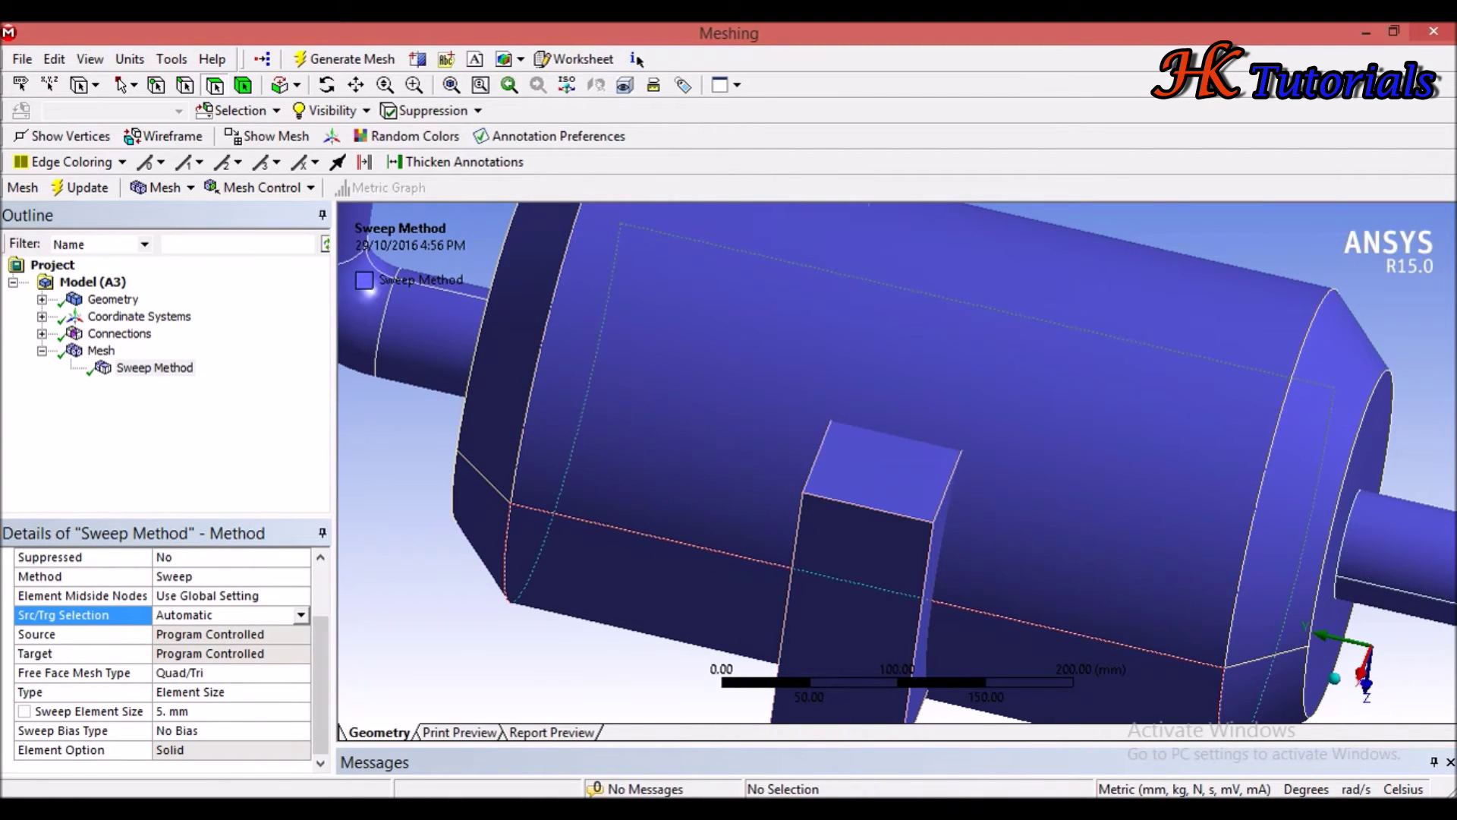
scroll(689, 407, up, 3)
scroll(680, 422, down, 3)
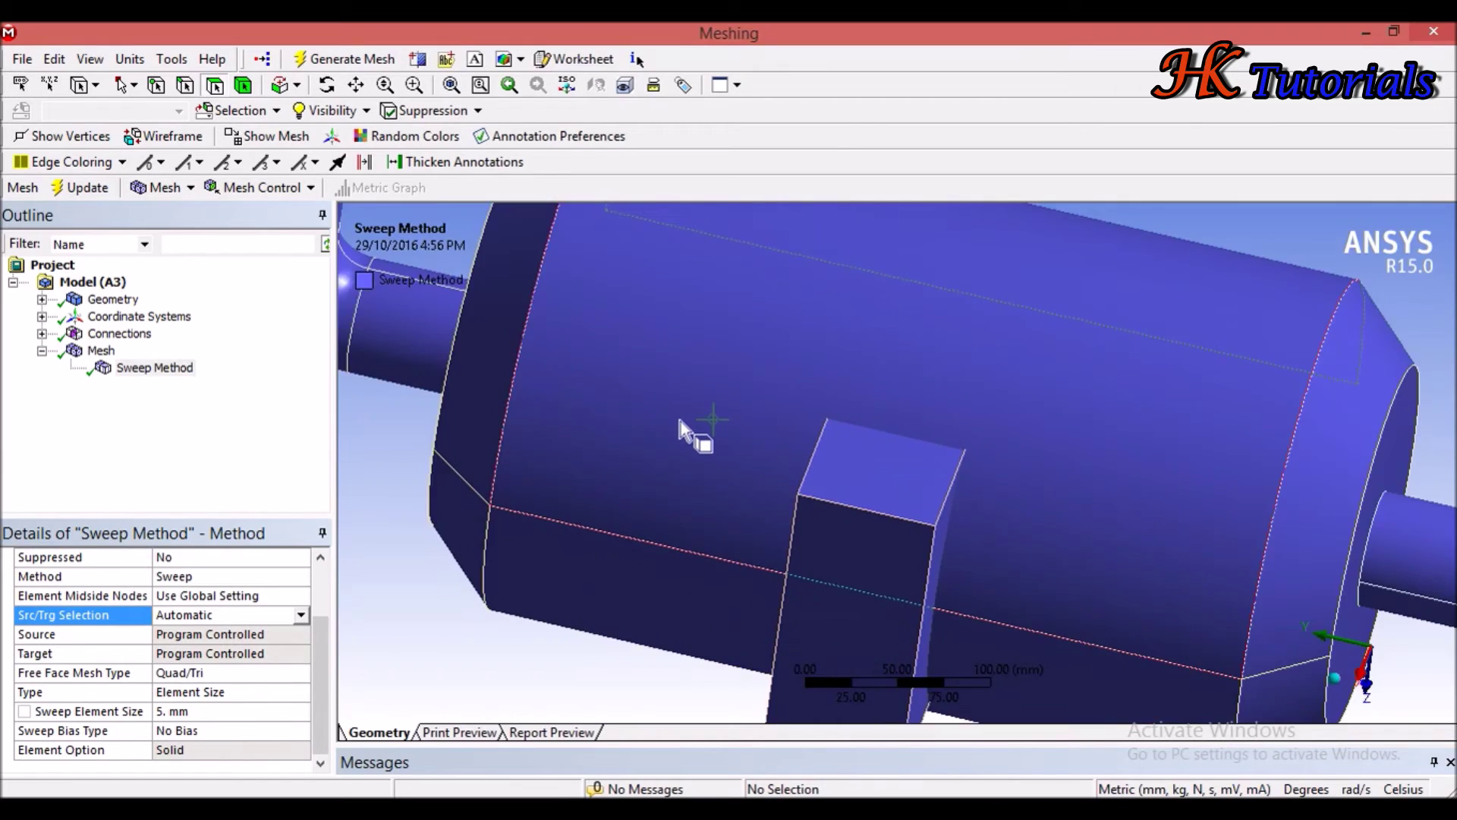
Step: Rescope the Sweep Method's geometry to the cylindrical canister body only
scroll(680, 422, down, 6)
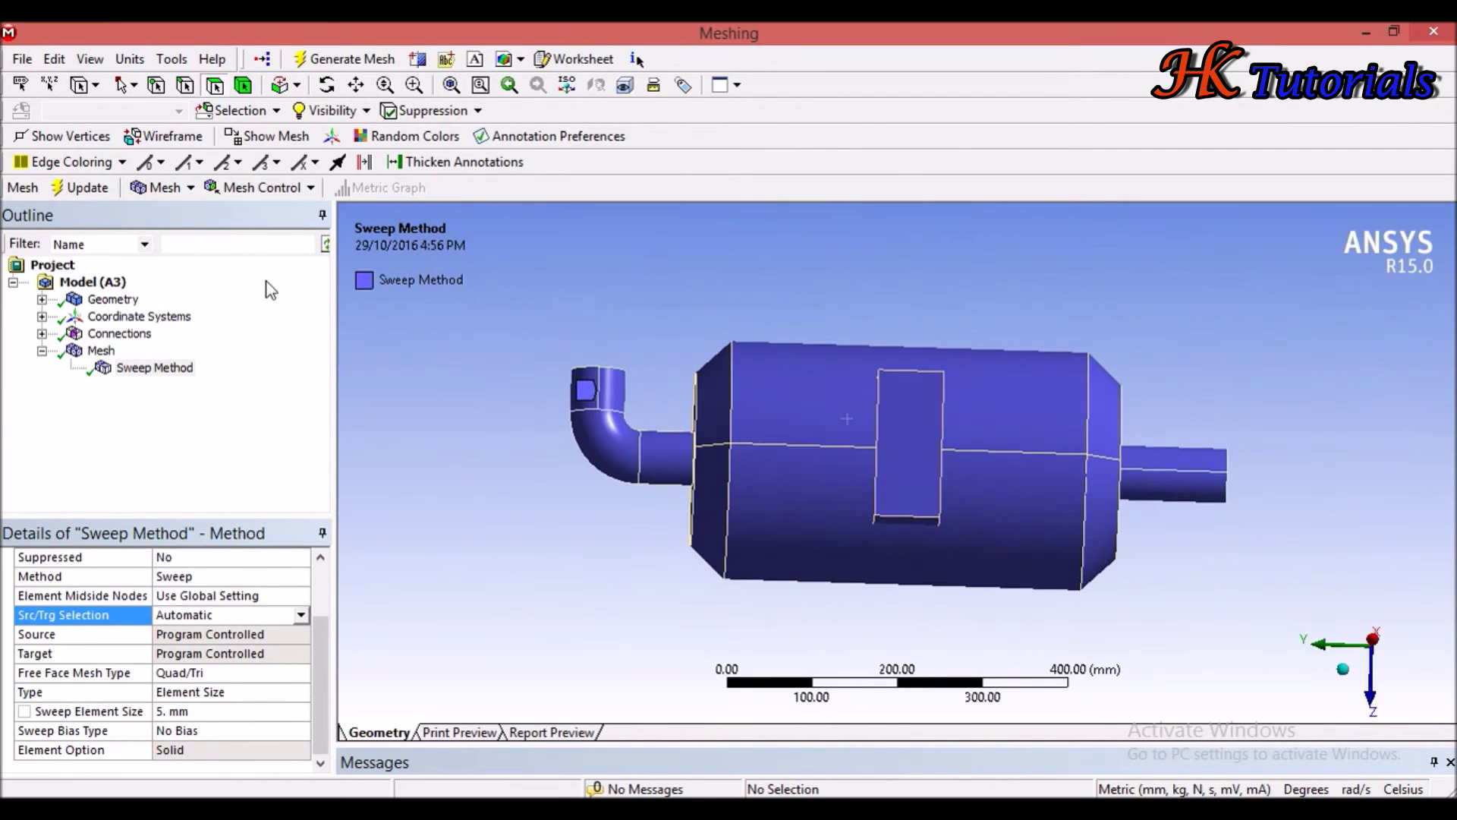
click(101, 350)
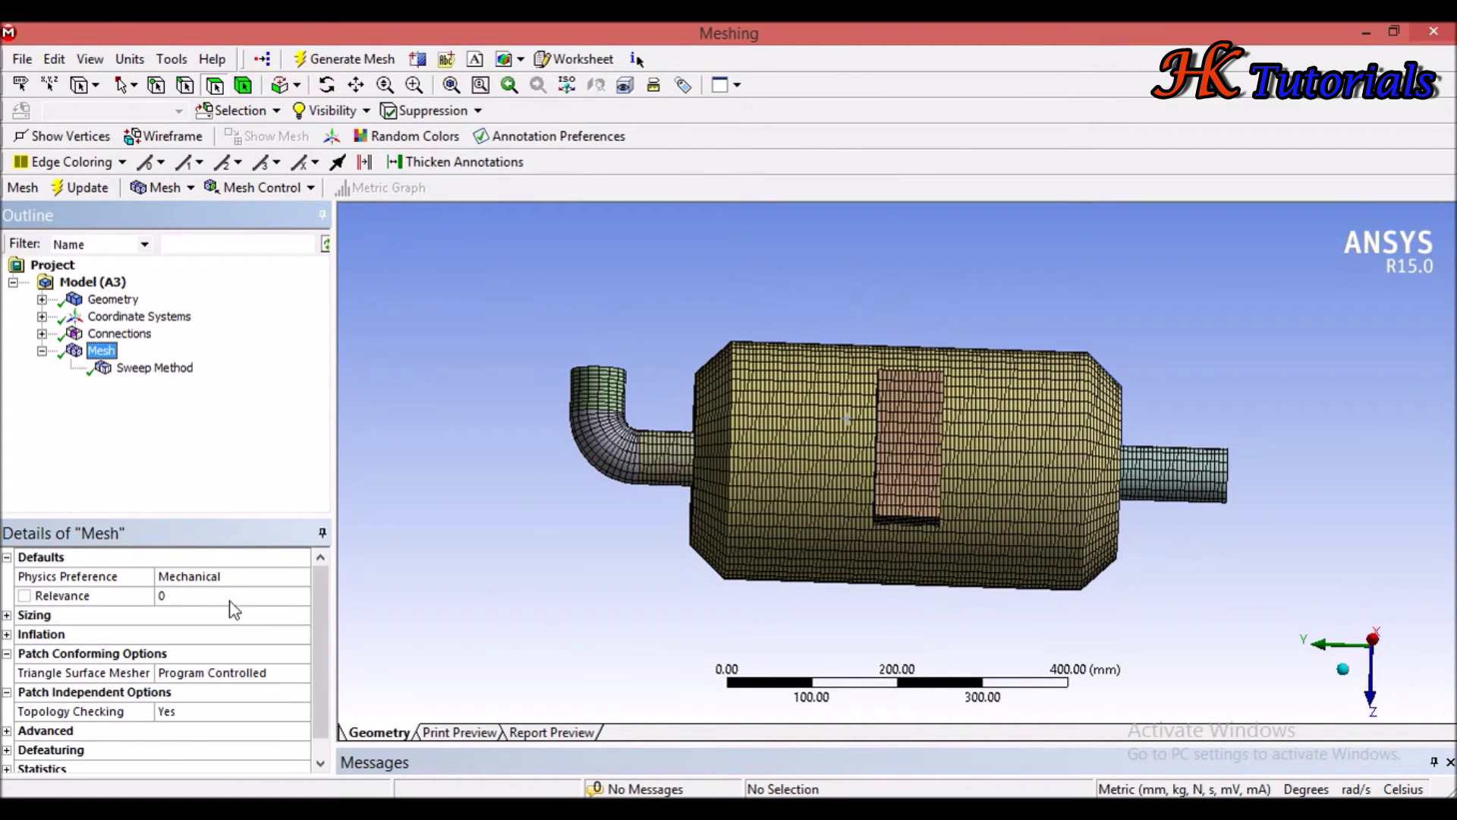
click(155, 368)
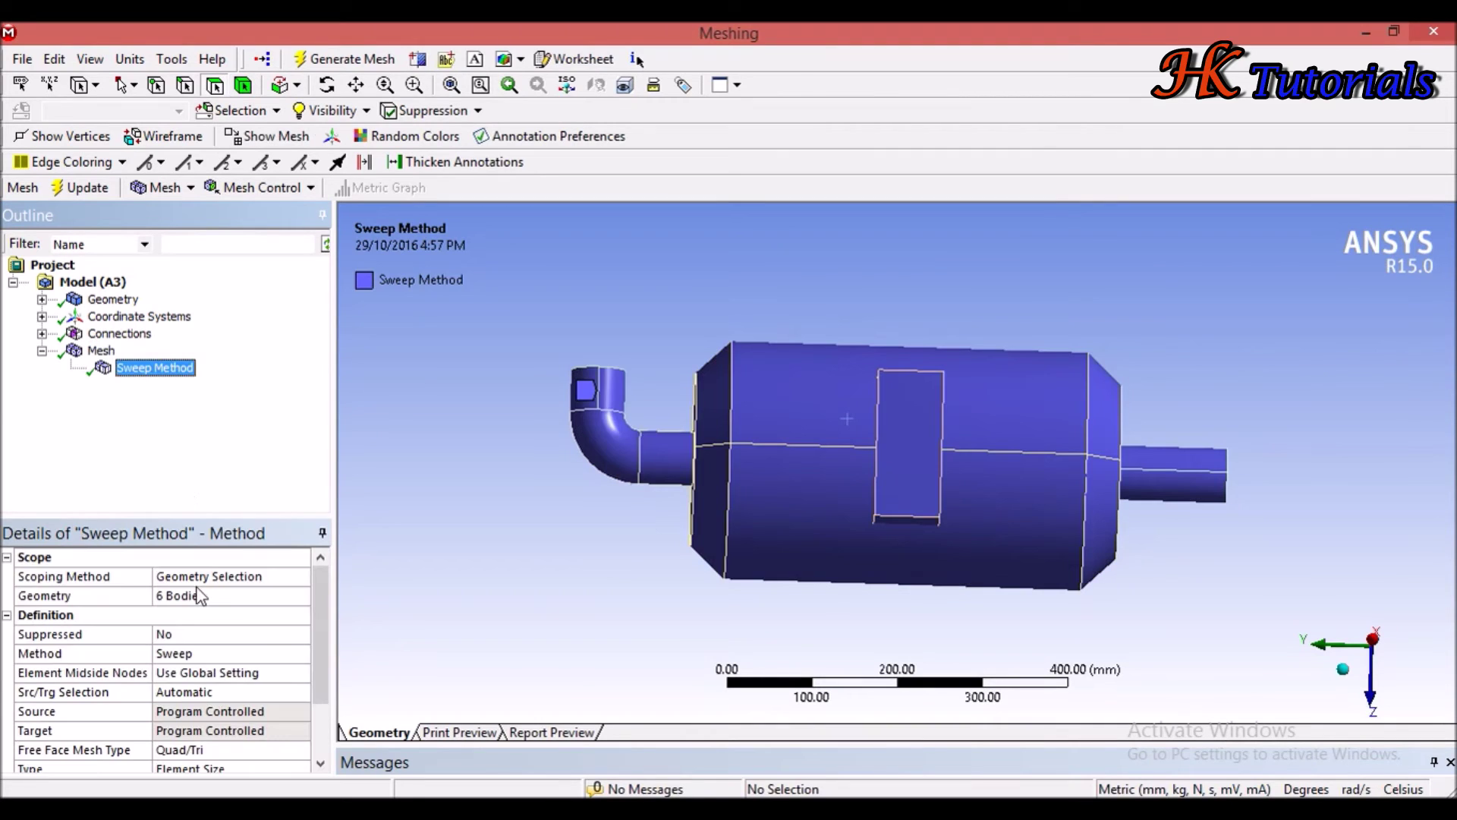
click(199, 596)
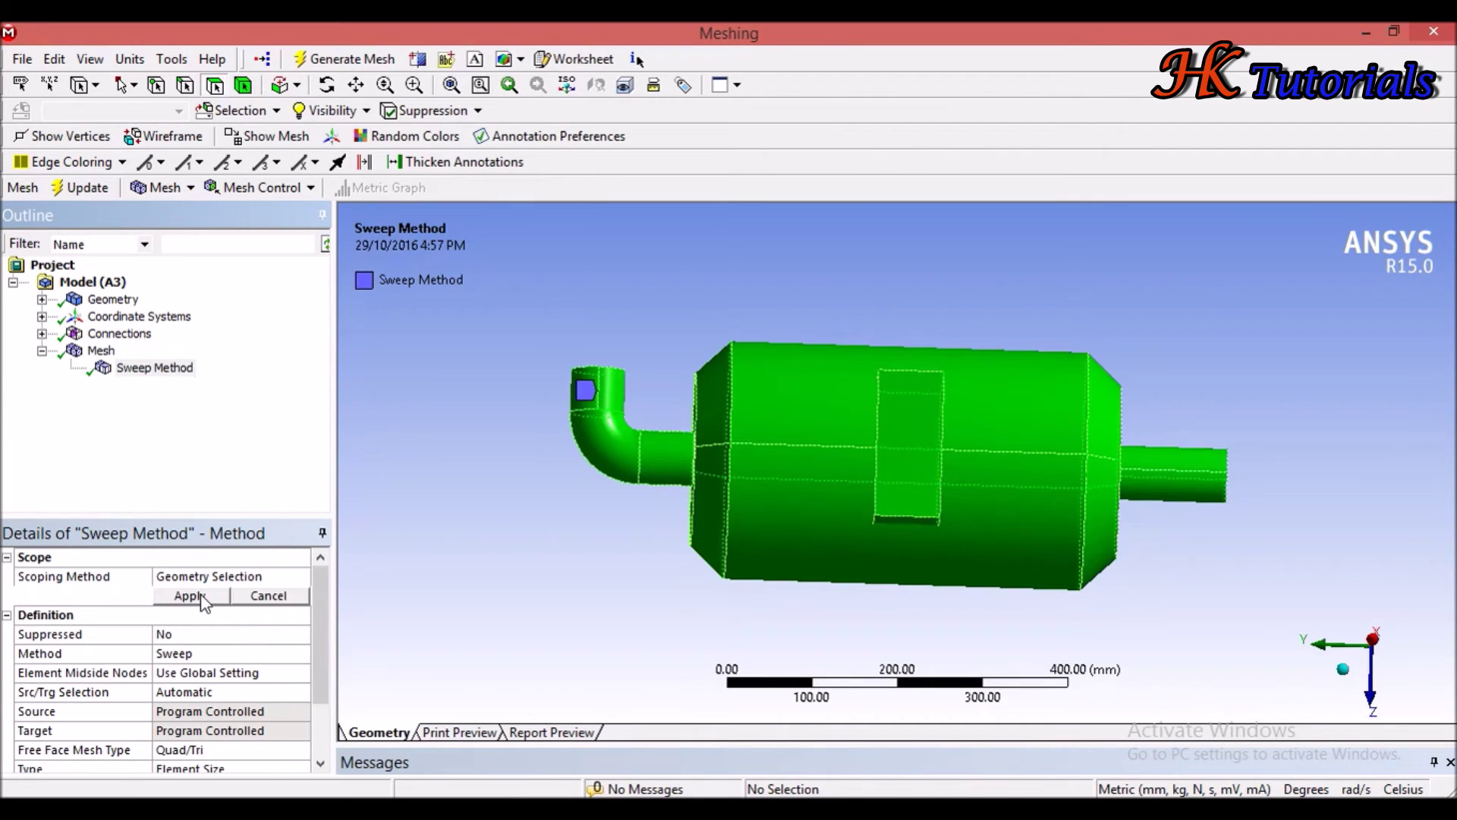
click(826, 412)
middle_drag(704, 580, 790, 449)
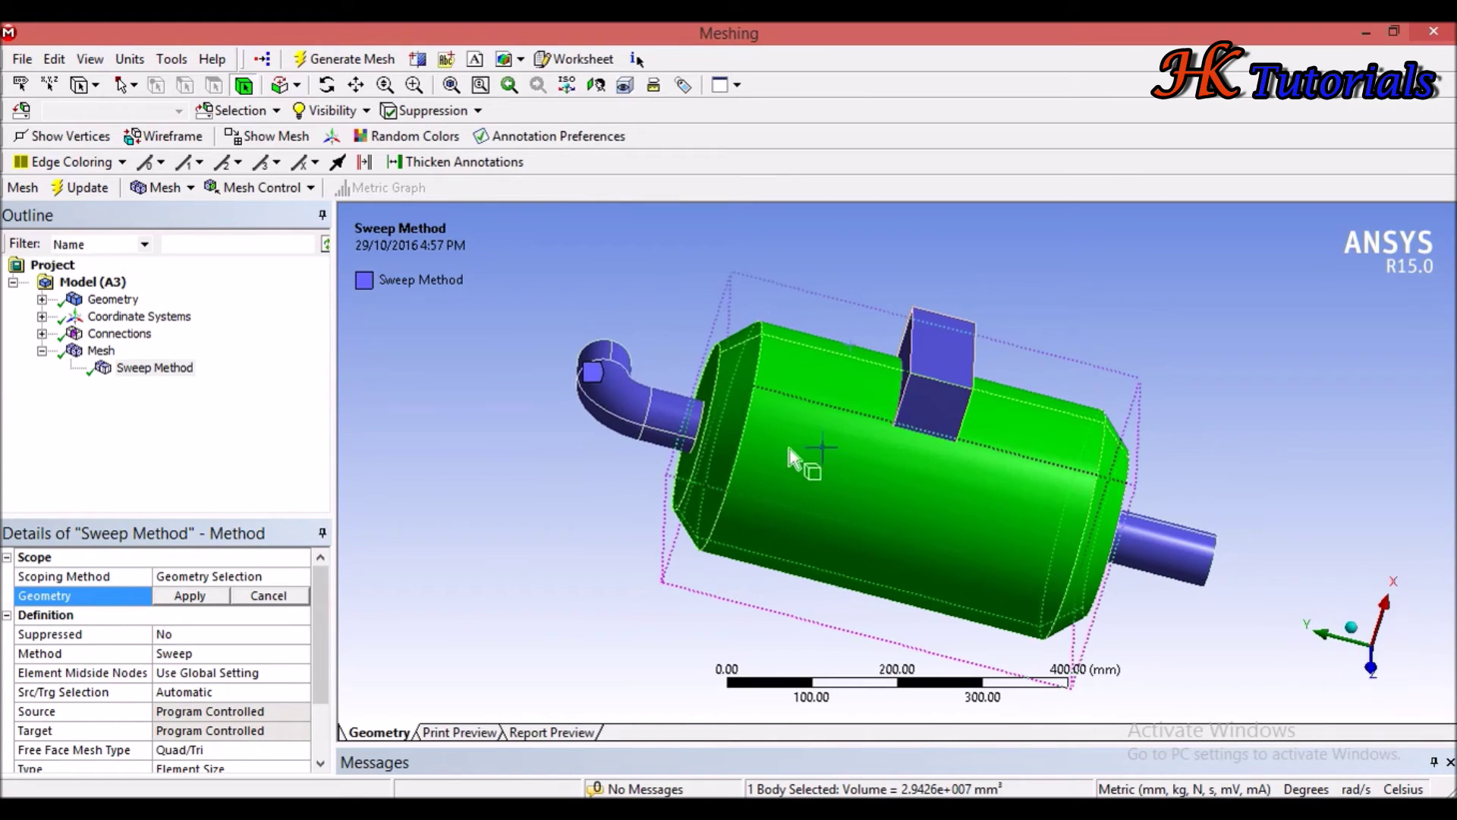
click(182, 592)
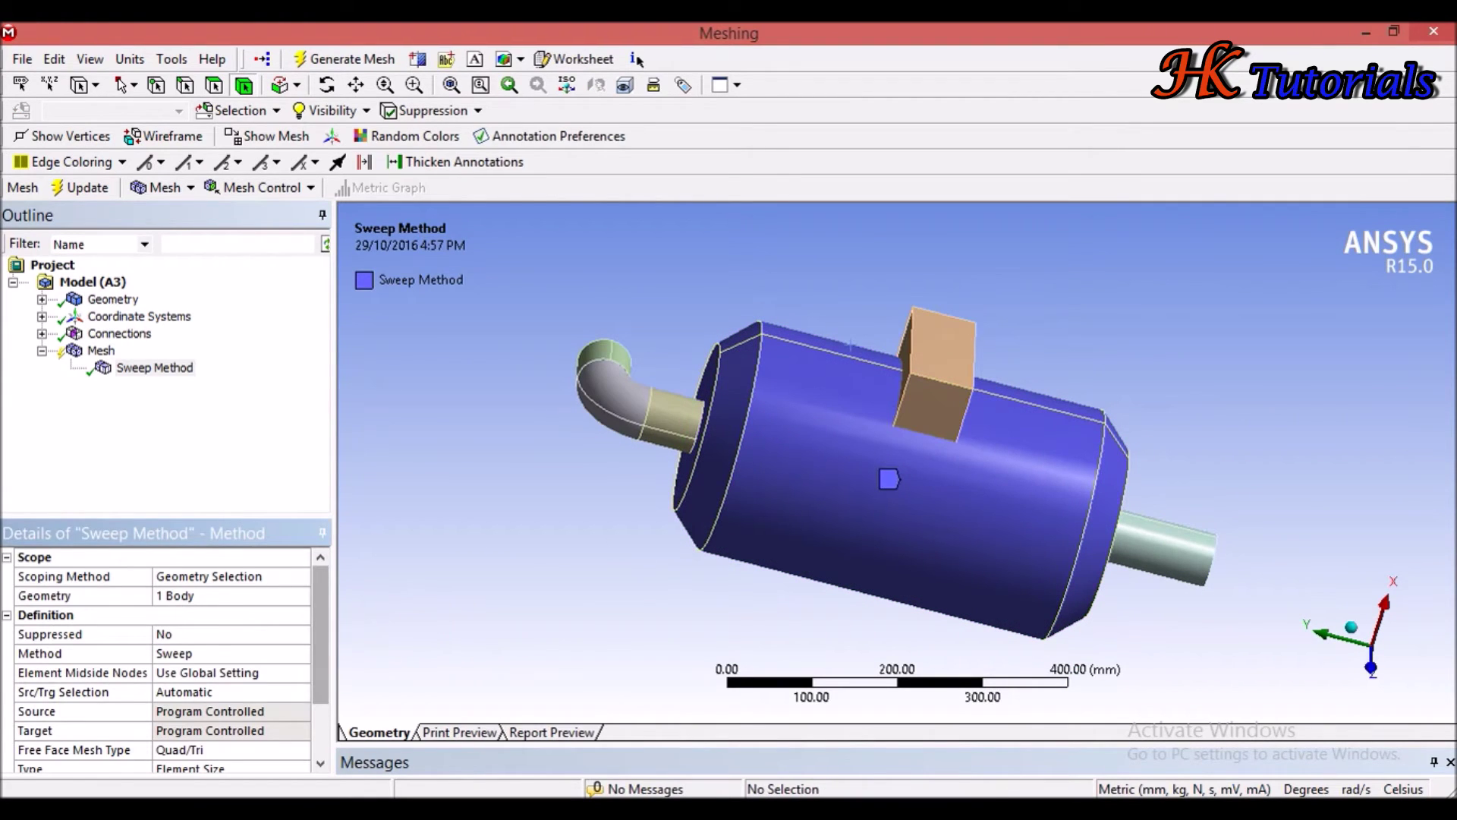
Step: Set the Sweep Method's source/target selection to Manual Source and Target
click(155, 368)
scroll(313, 657, down, 2)
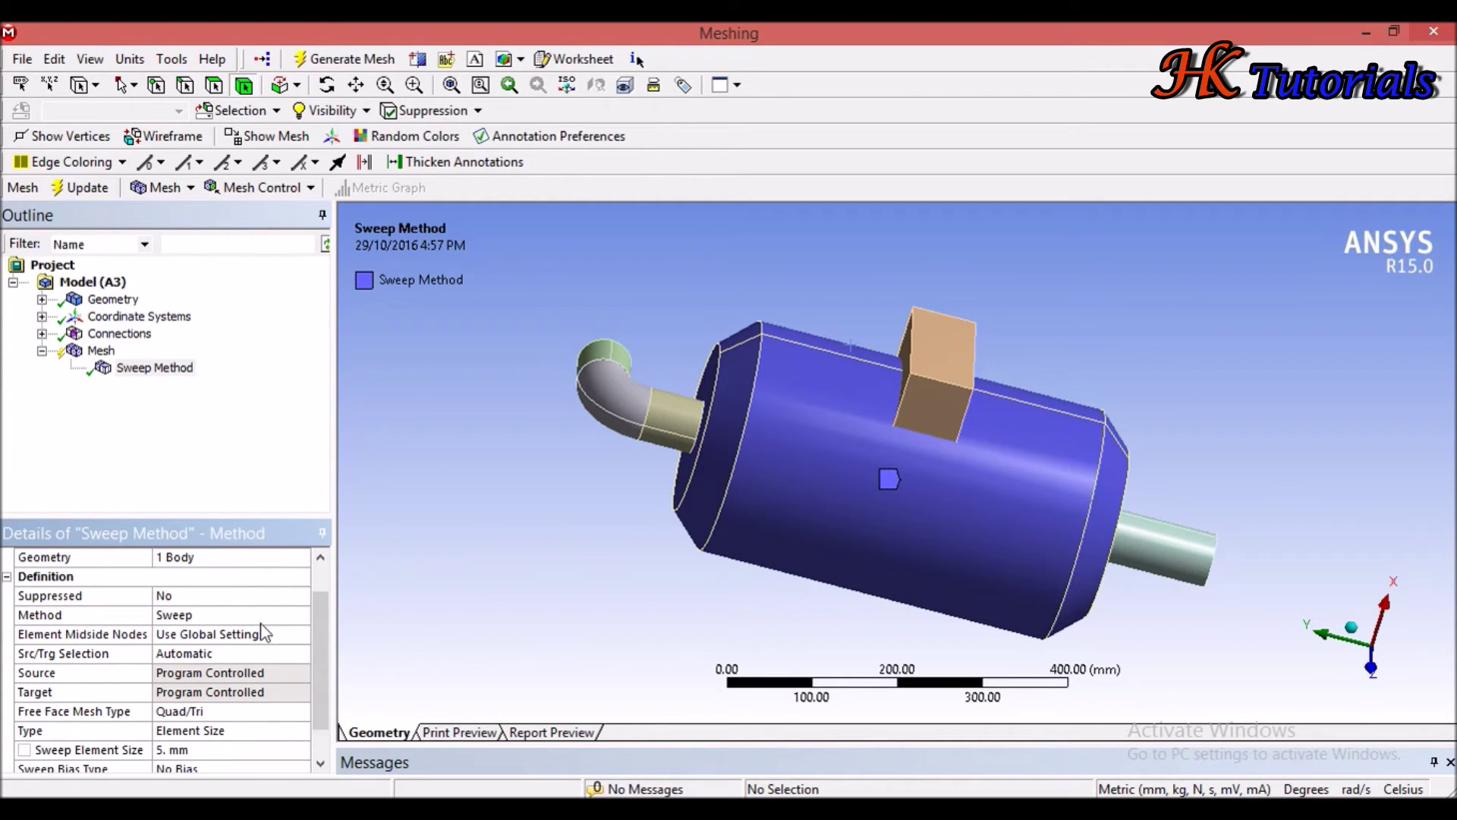
click(282, 657)
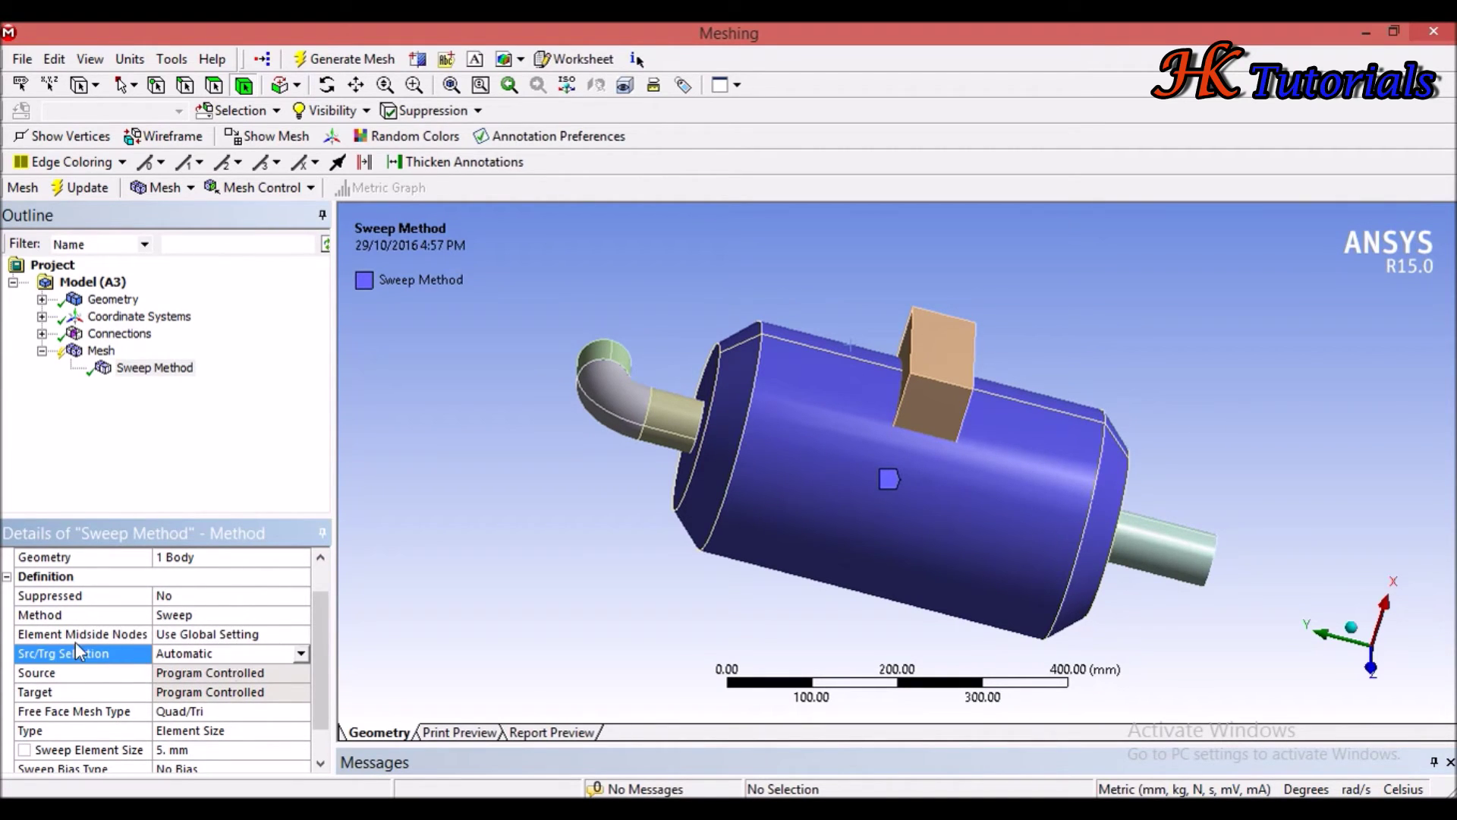
click(300, 654)
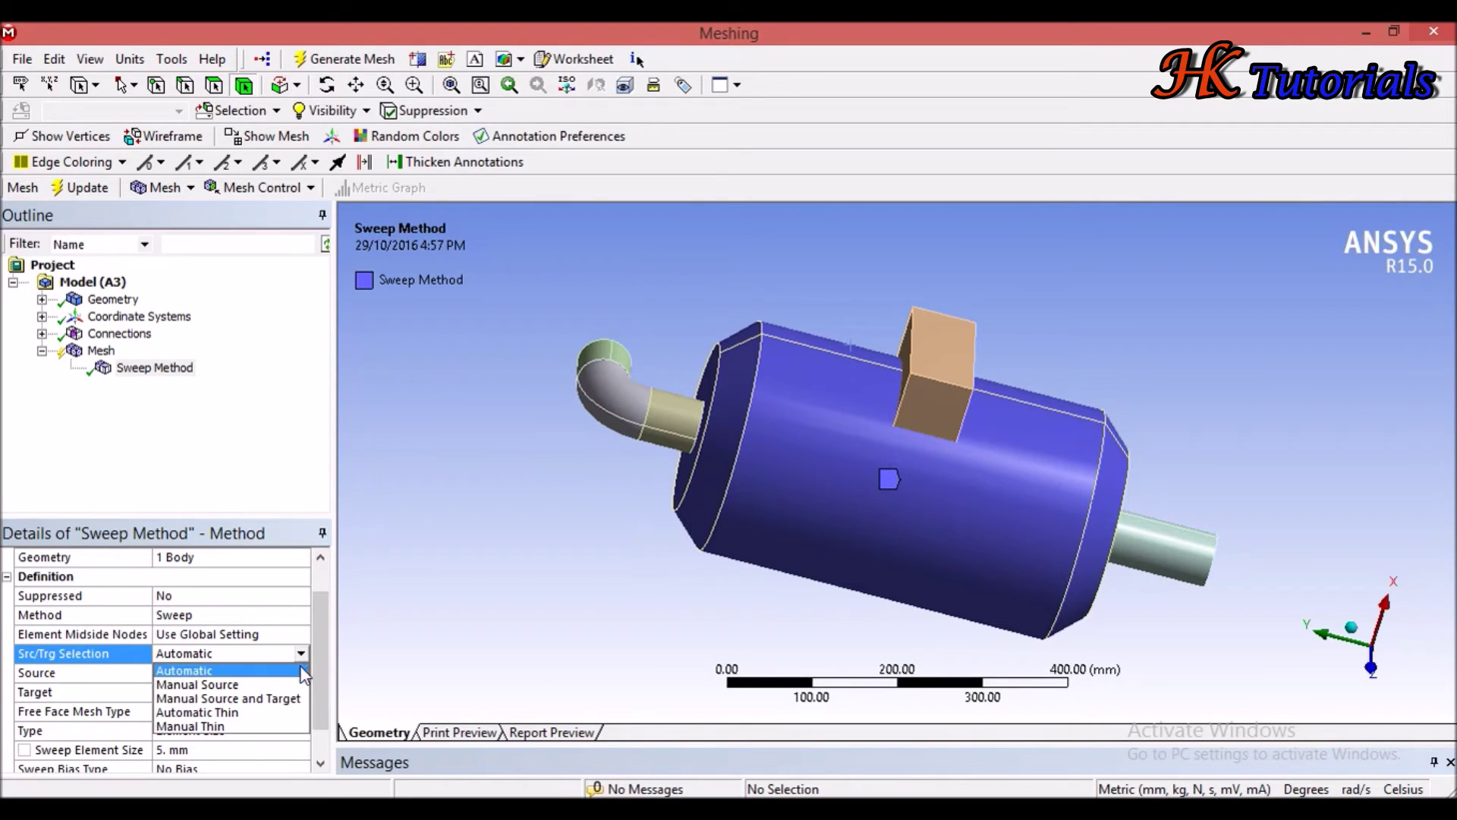
click(222, 697)
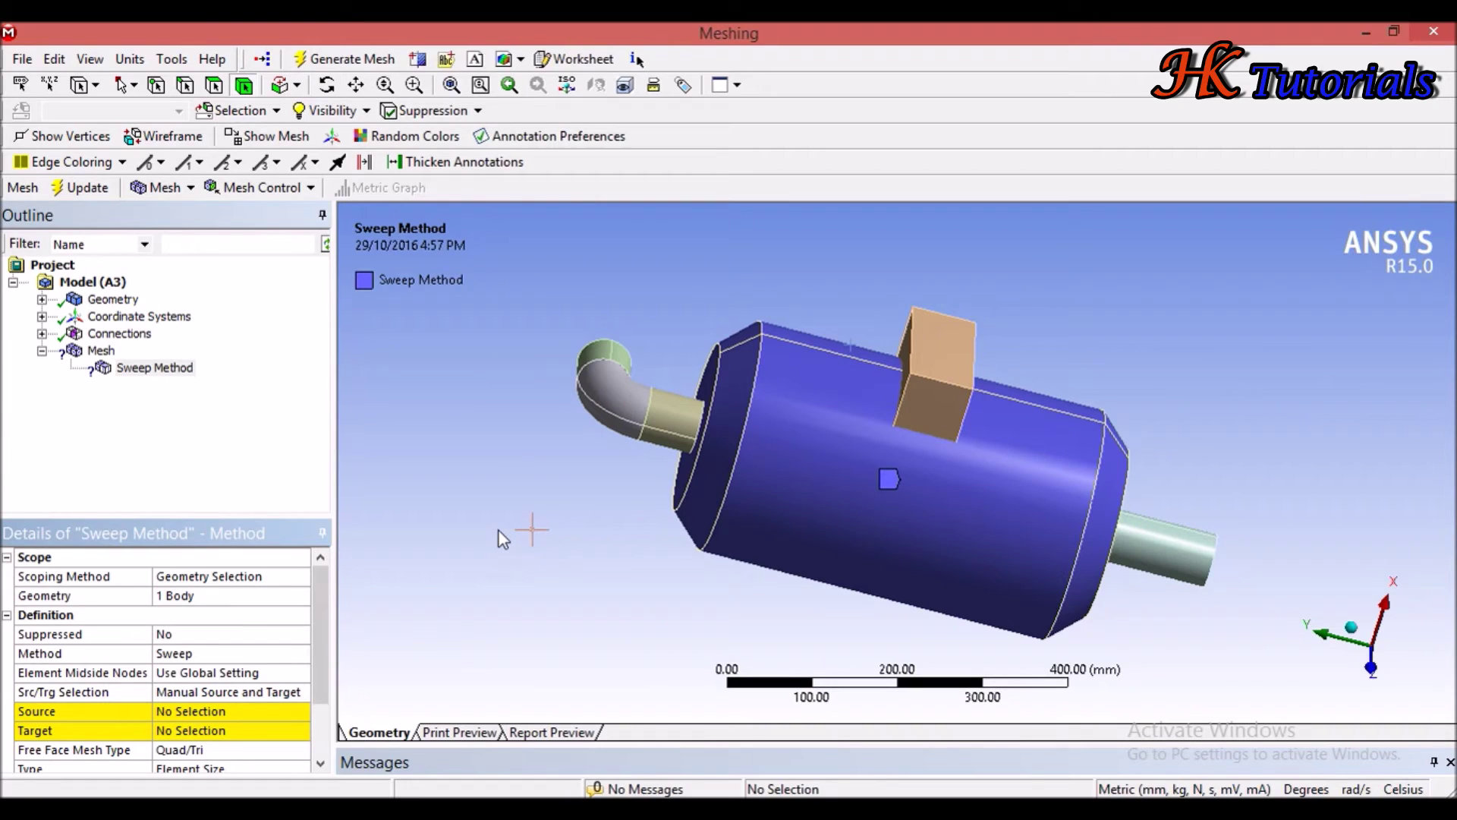
Step: Assign the canister's flat end face on the bent-pipe side as the sweep source
middle_drag(499, 530, 622, 554)
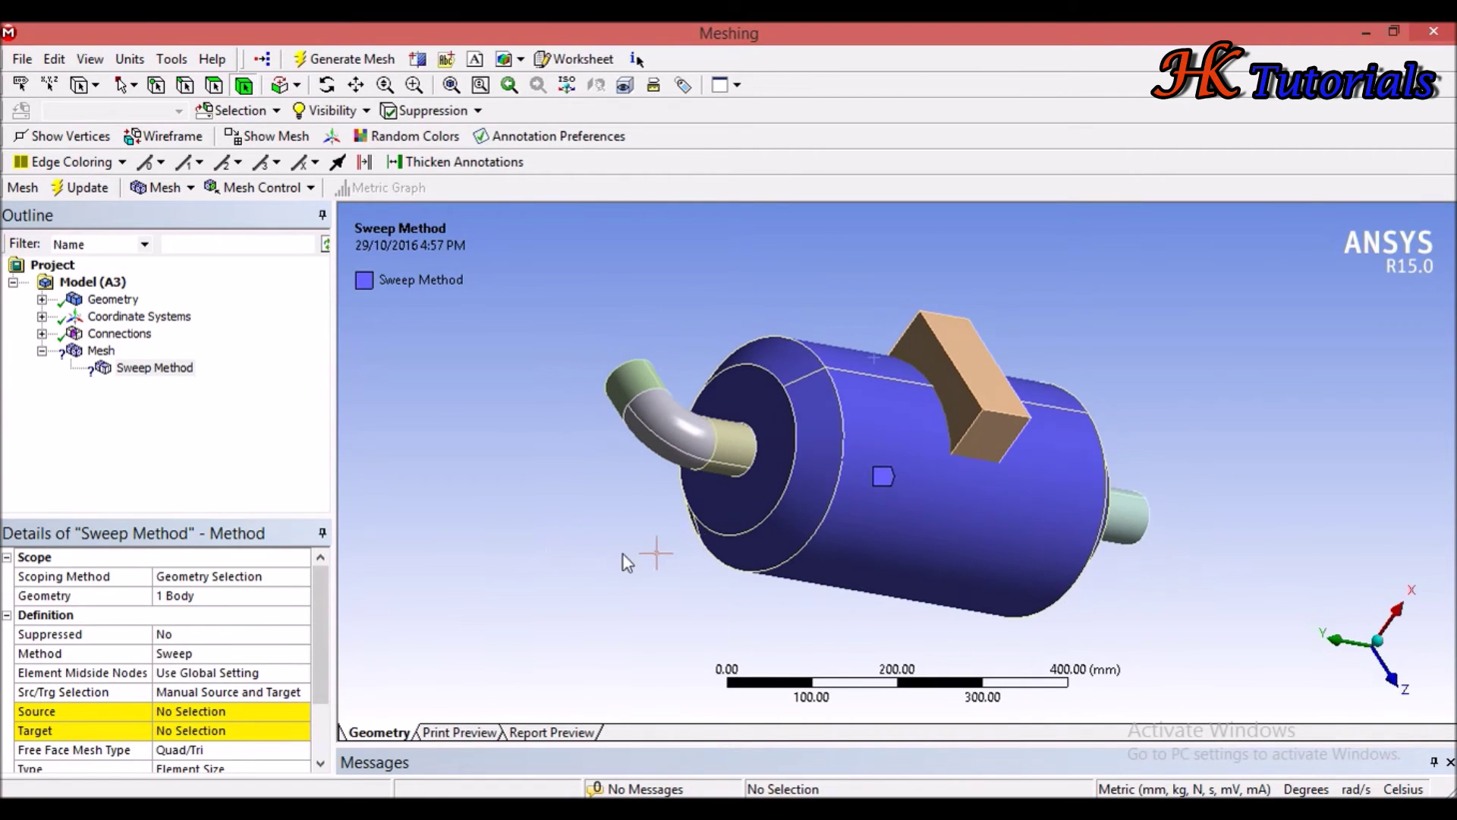
click(725, 512)
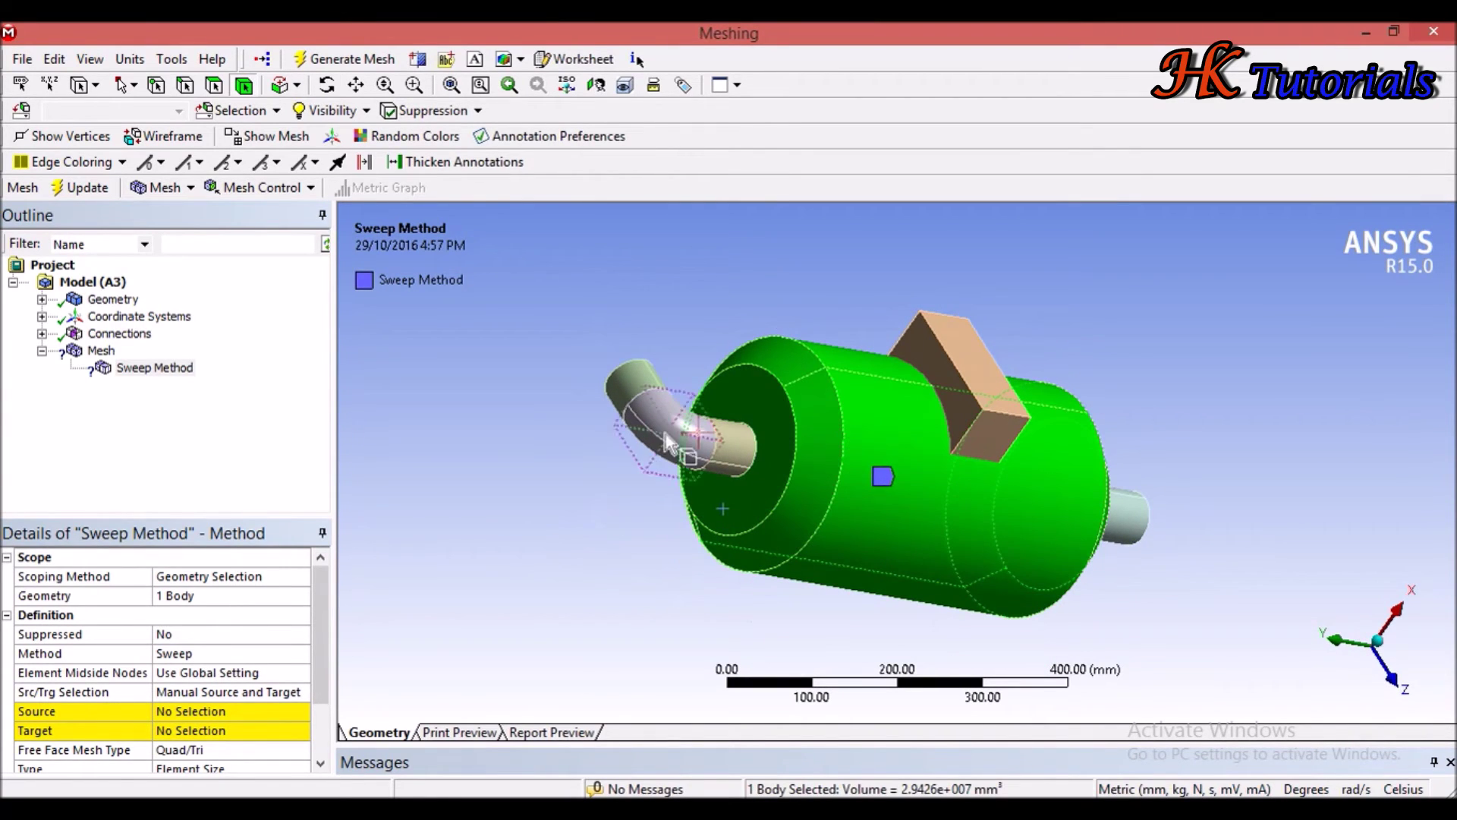
click(213, 86)
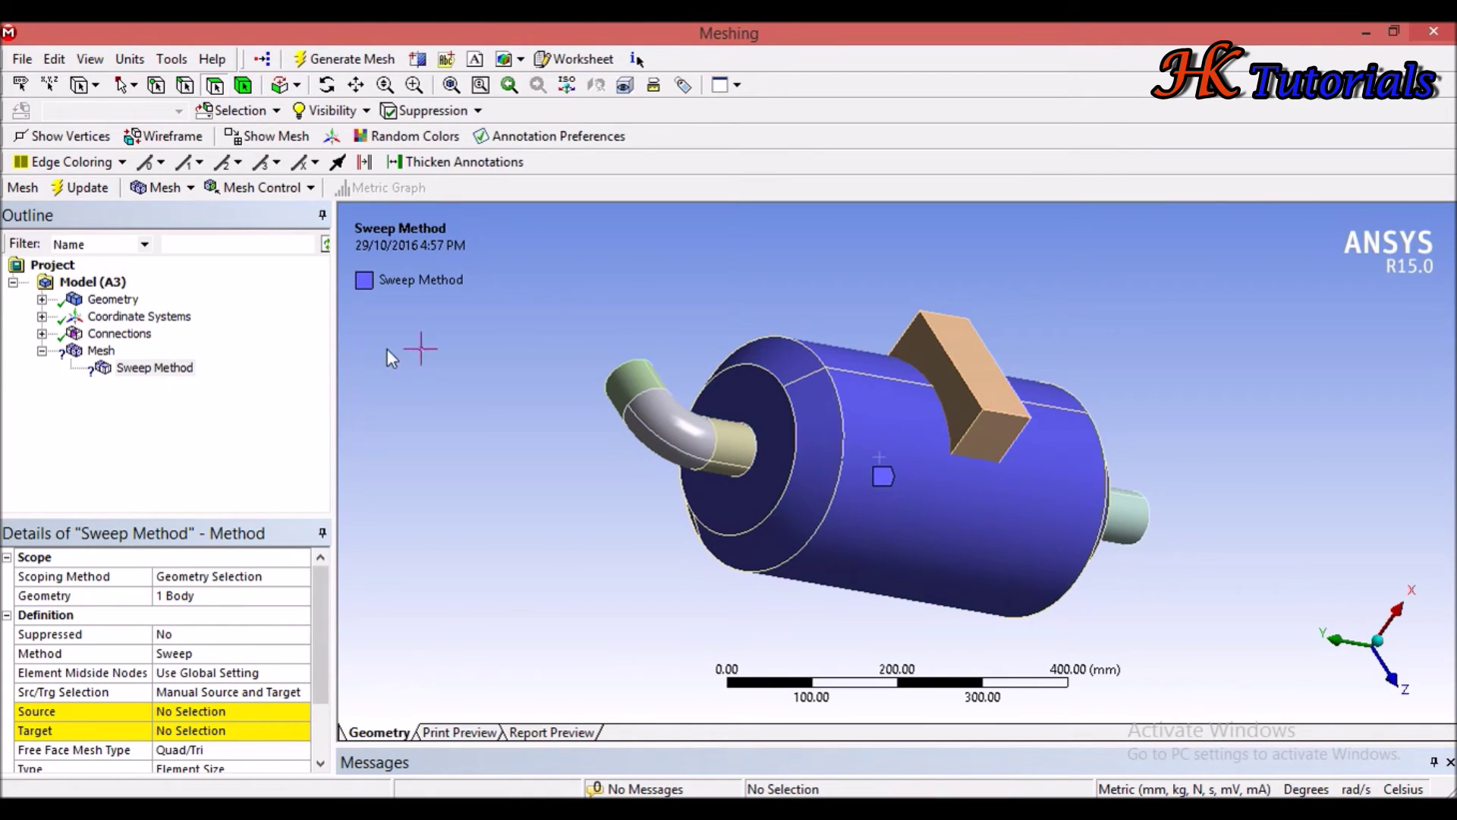
click(200, 712)
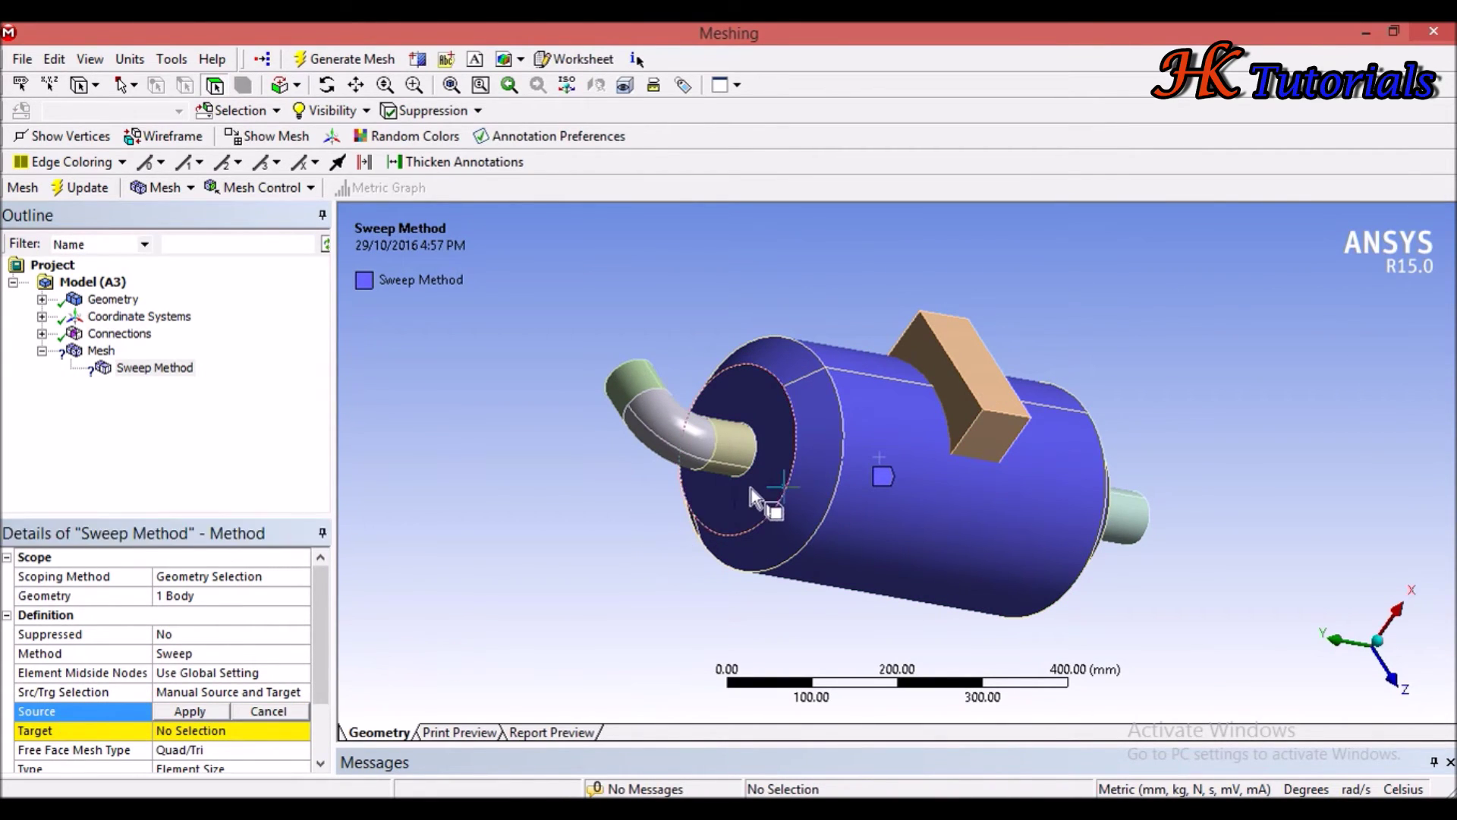
click(752, 489)
click(190, 711)
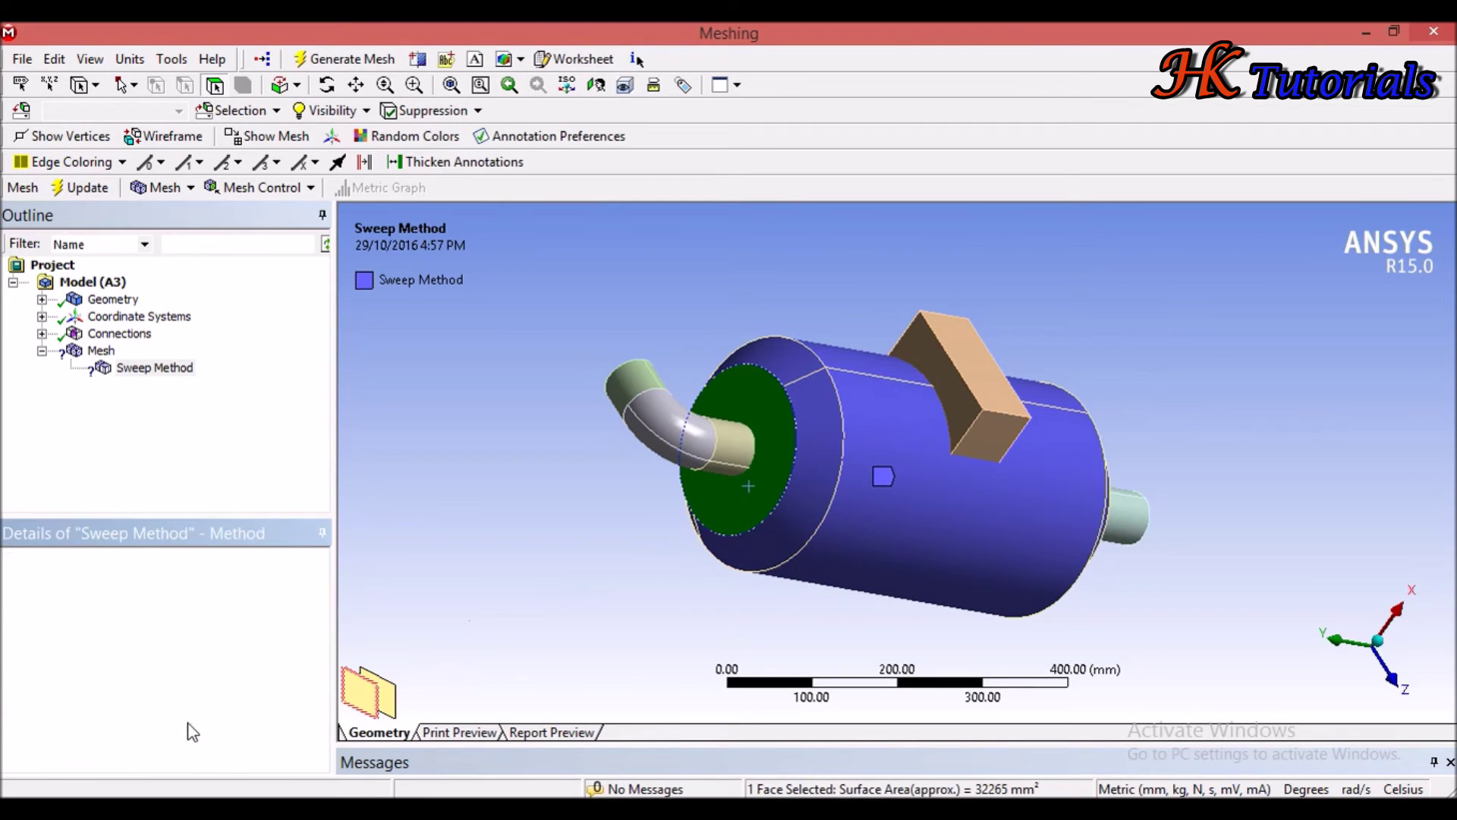
Step: Assign the canister's opposite flat end face, around the straight pipe, as the sweep target
click(199, 730)
middle_drag(1218, 559, 986, 501)
click(1023, 498)
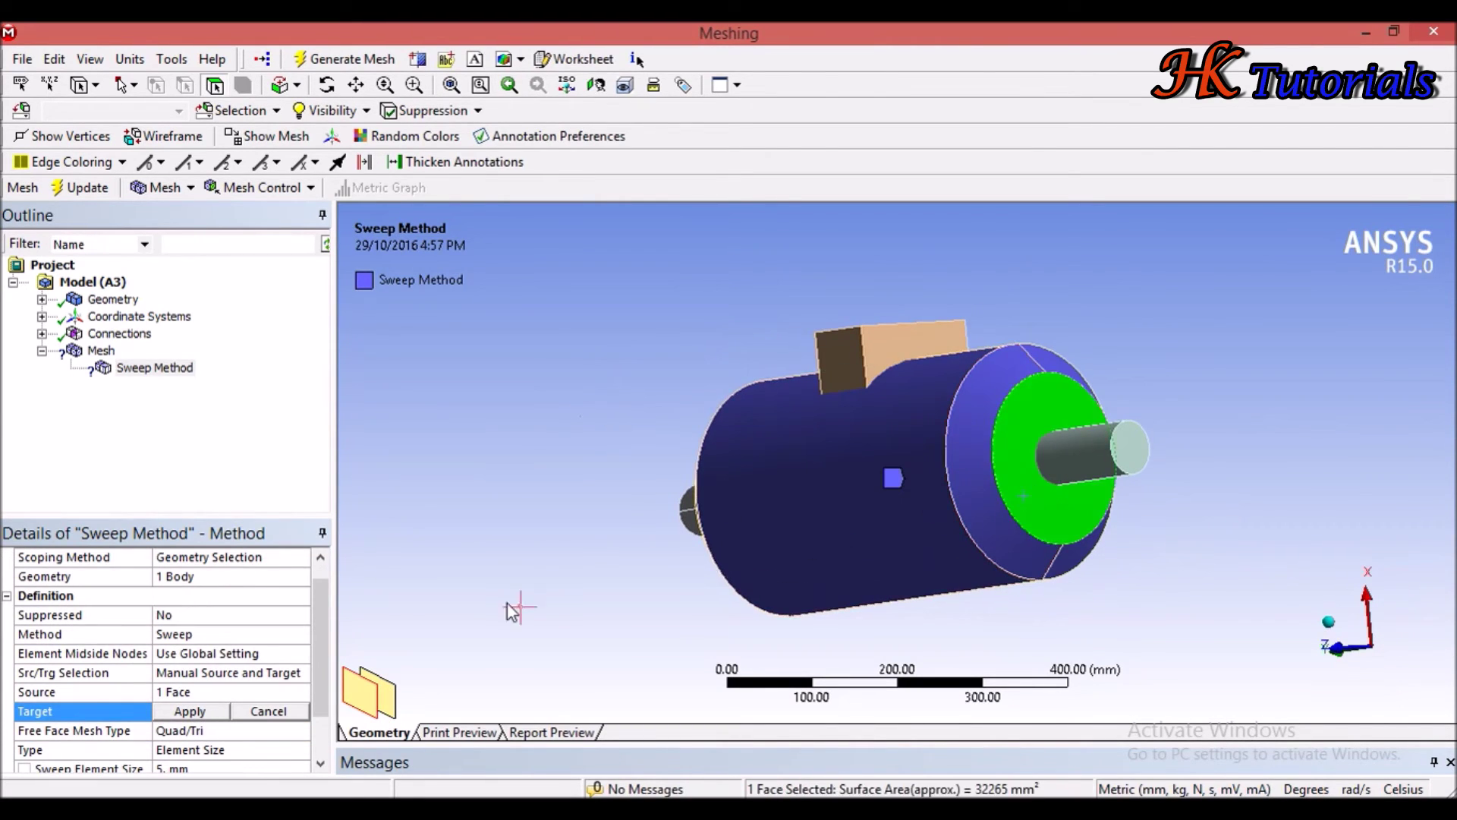
click(190, 711)
Step: Check the remaining Sweep Method settings and update the mesh with the manual source and target faces
scroll(317, 683, down, 1)
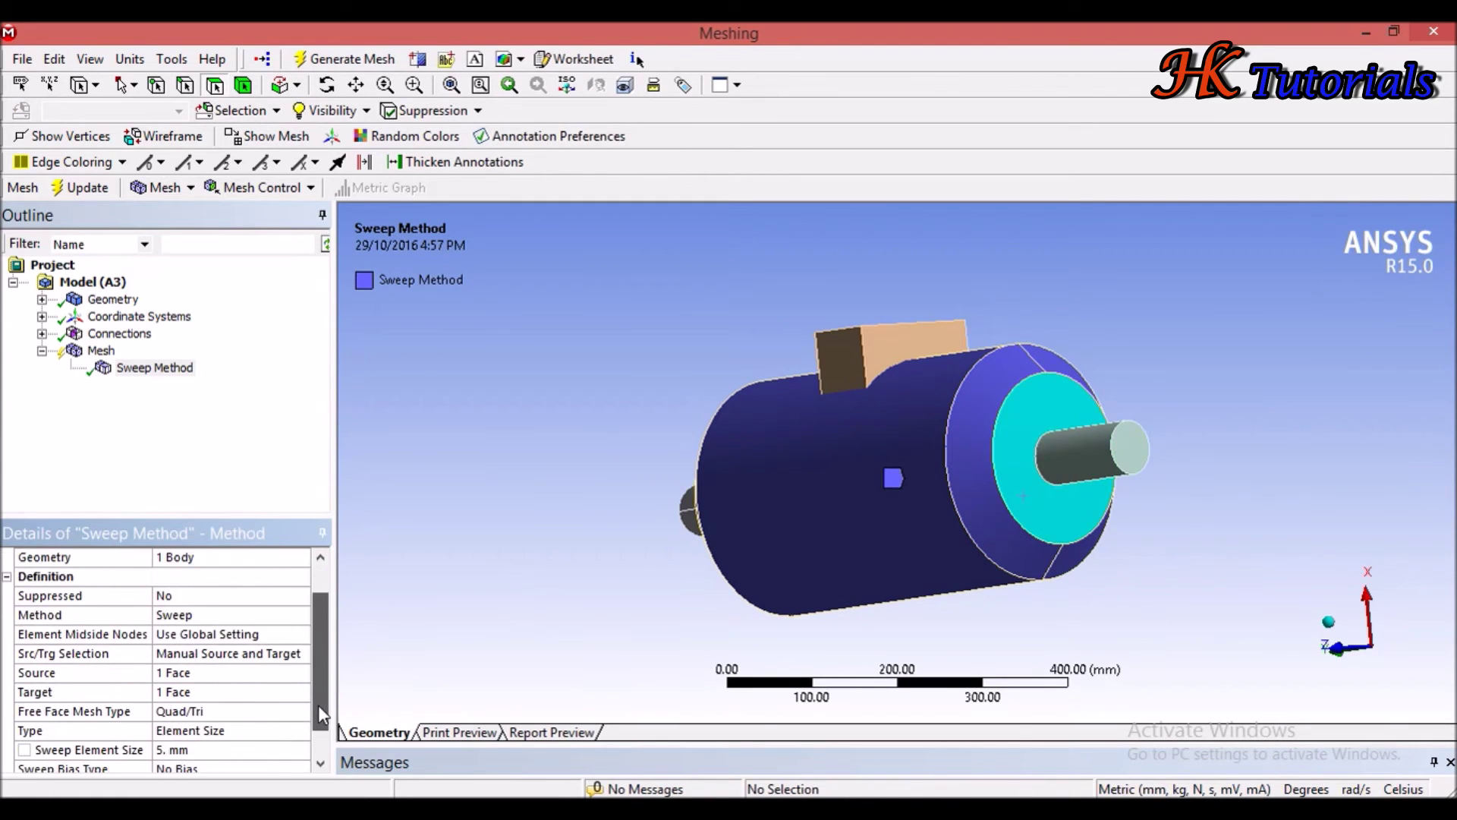
drag(319, 709, 317, 726)
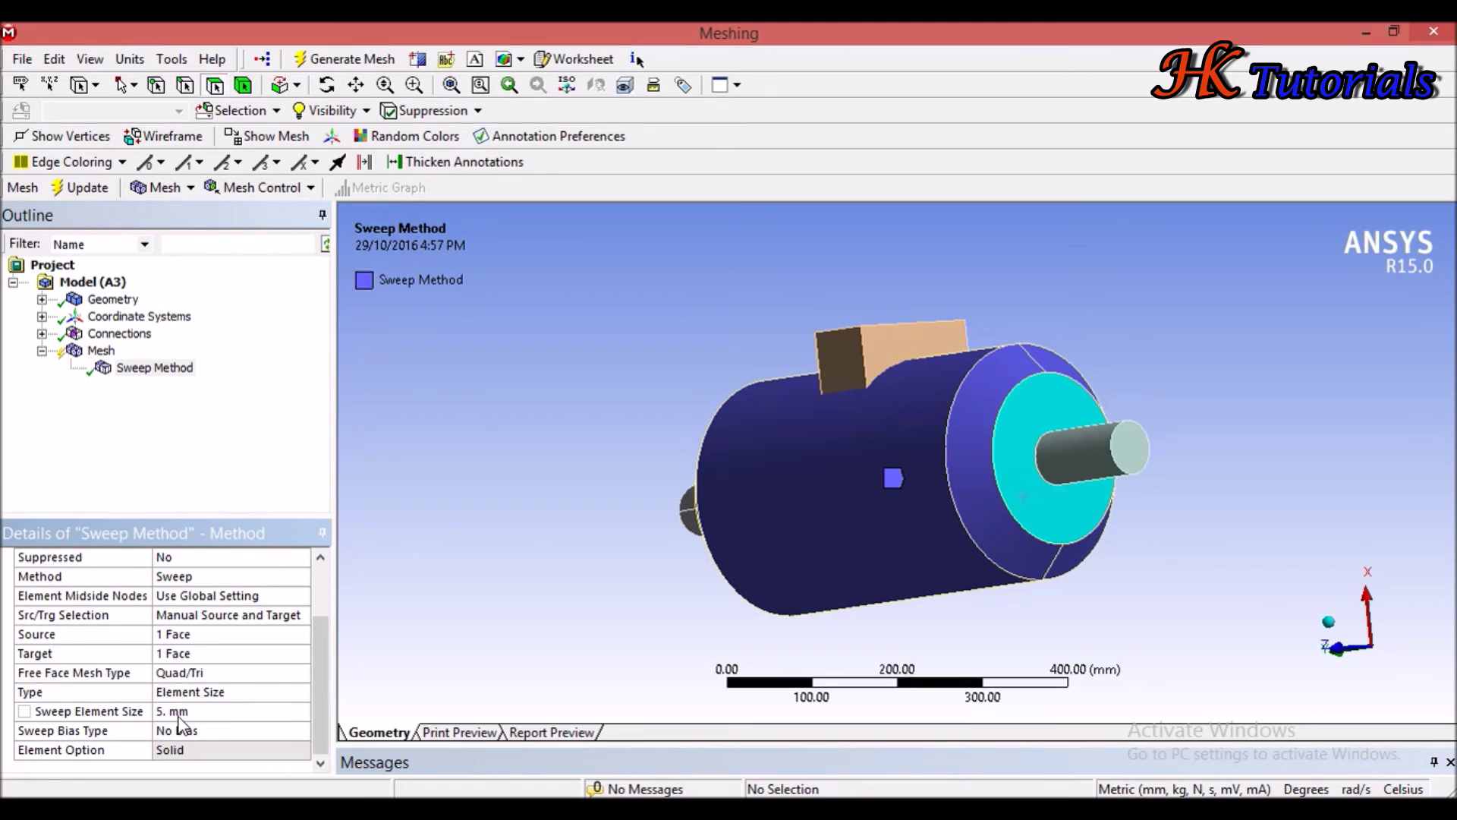
drag(322, 748, 321, 703)
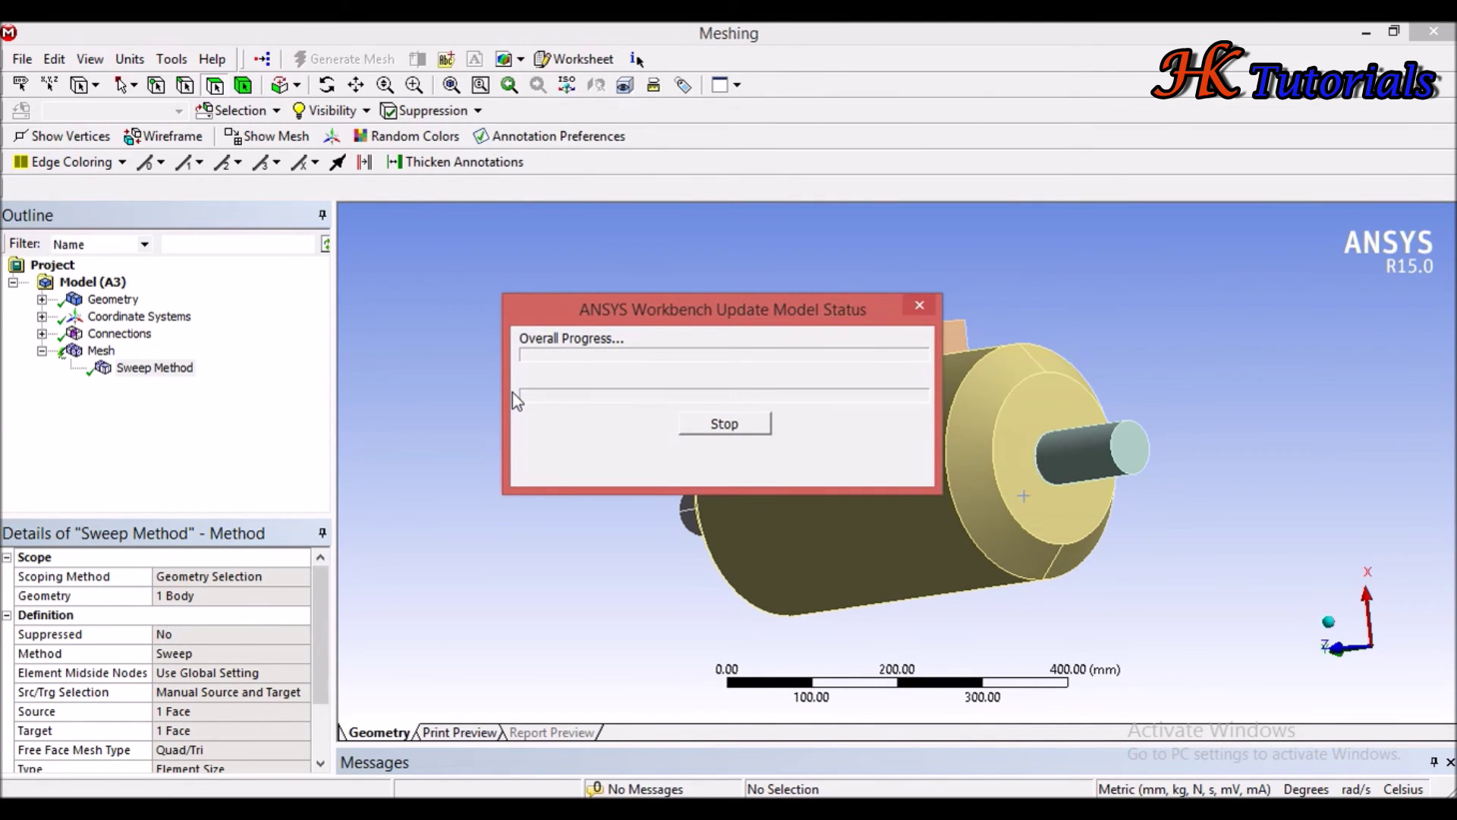
drag(788, 325, 757, 335)
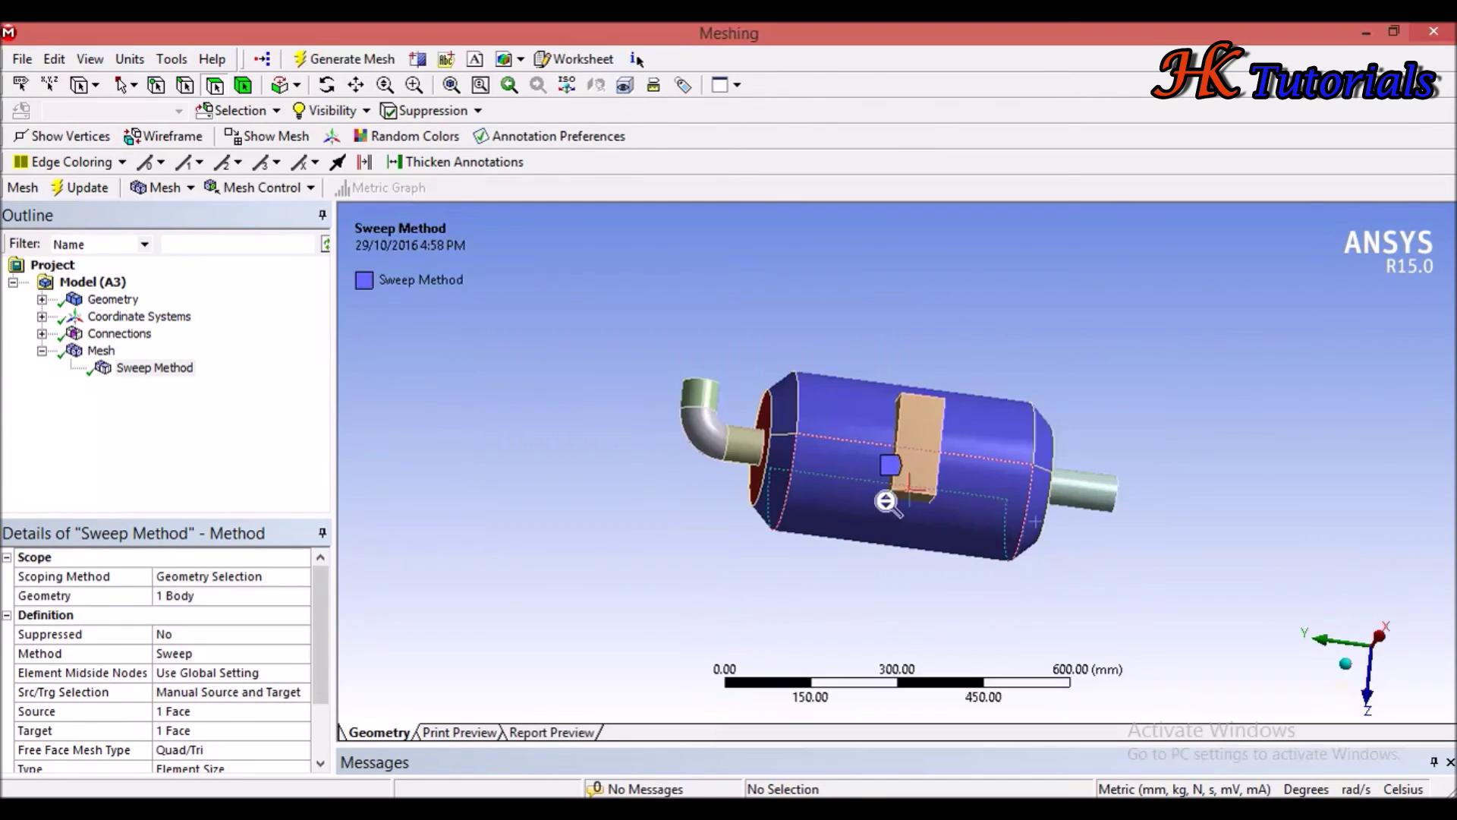
scroll(674, 520, up, 1)
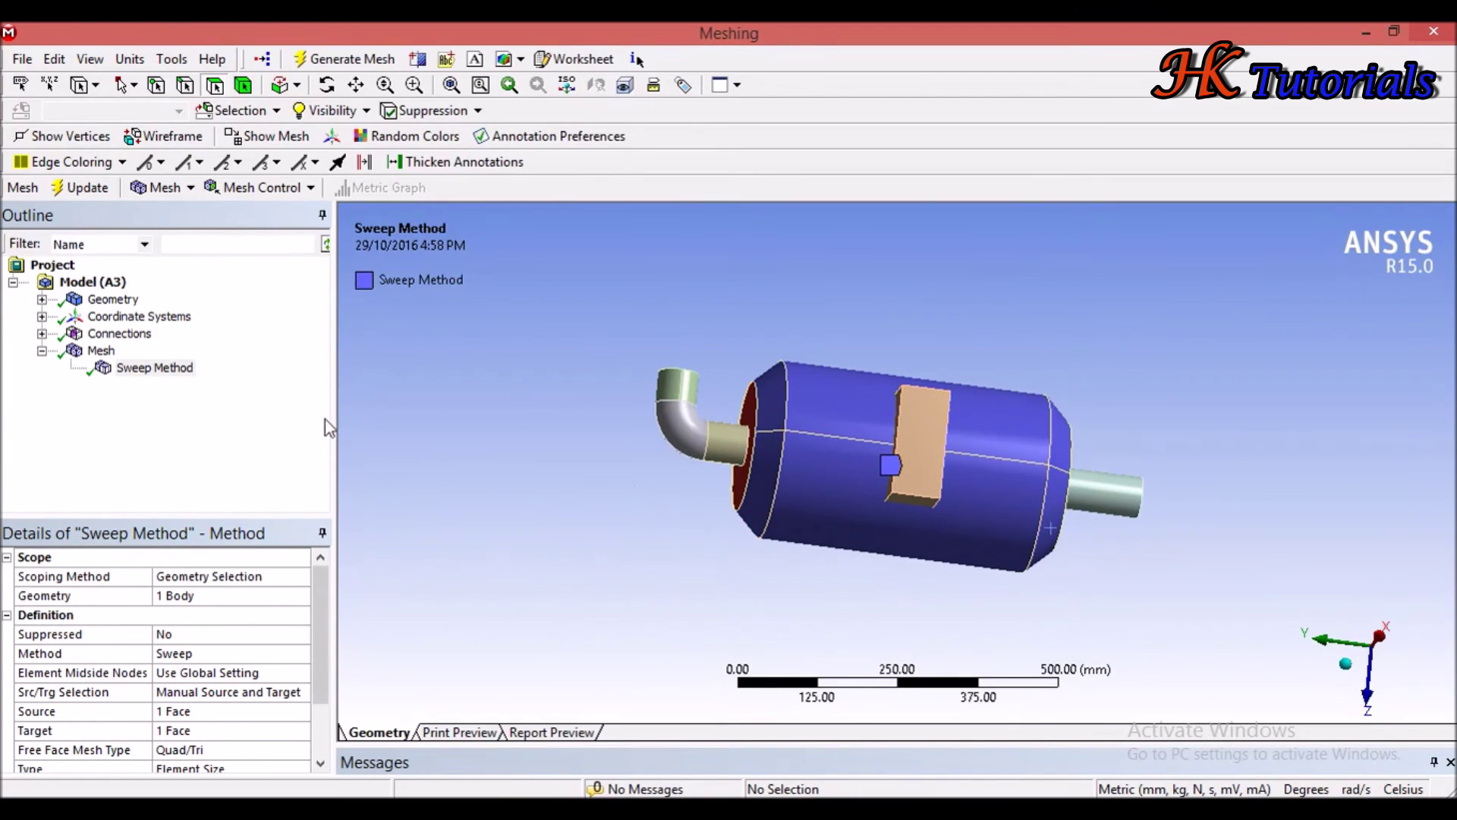
Step: View the updated mesh, comparing the Sweep Method's geometry view with and without the mesh shown
click(101, 351)
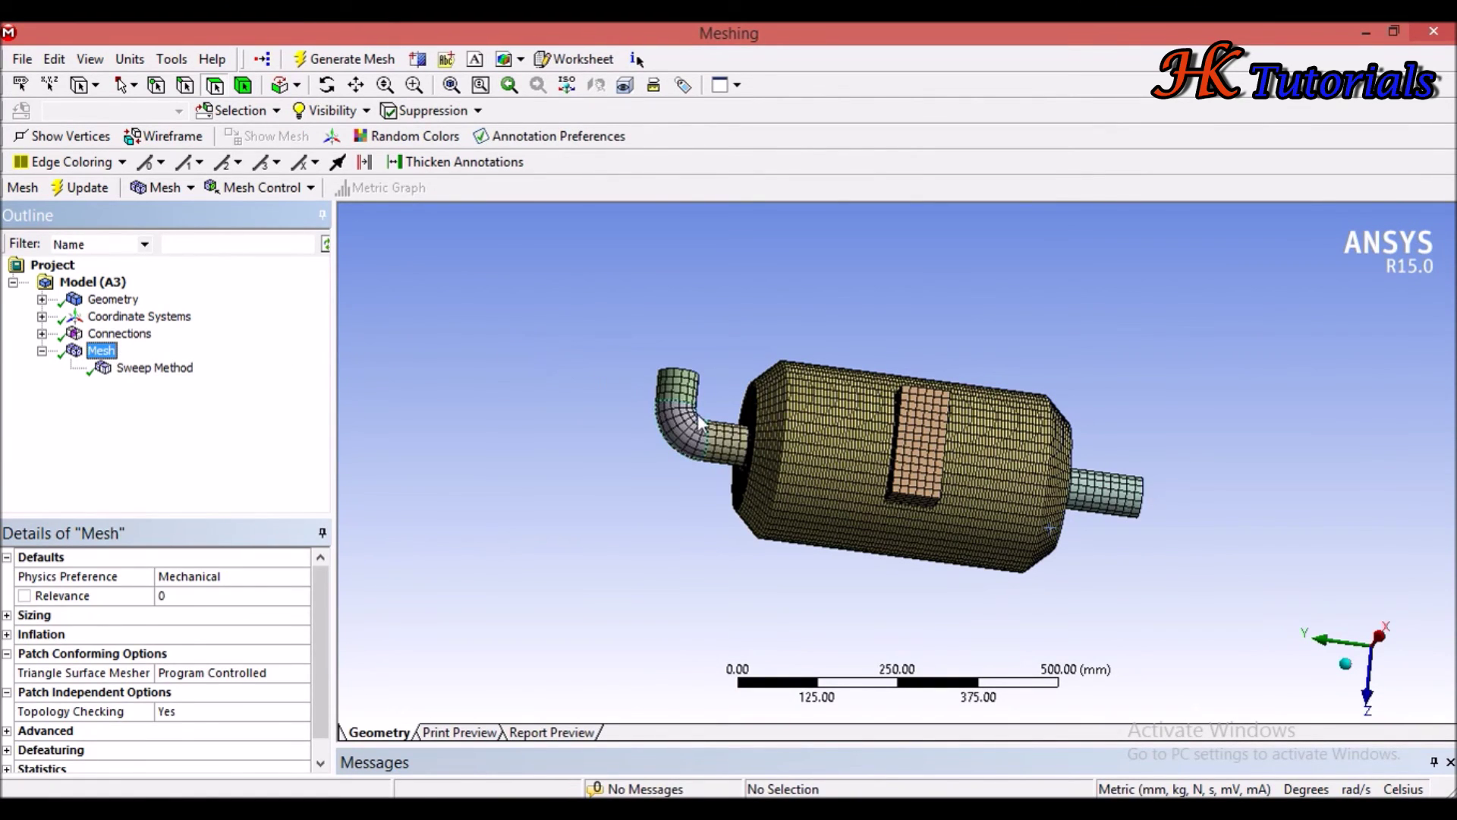
click(154, 367)
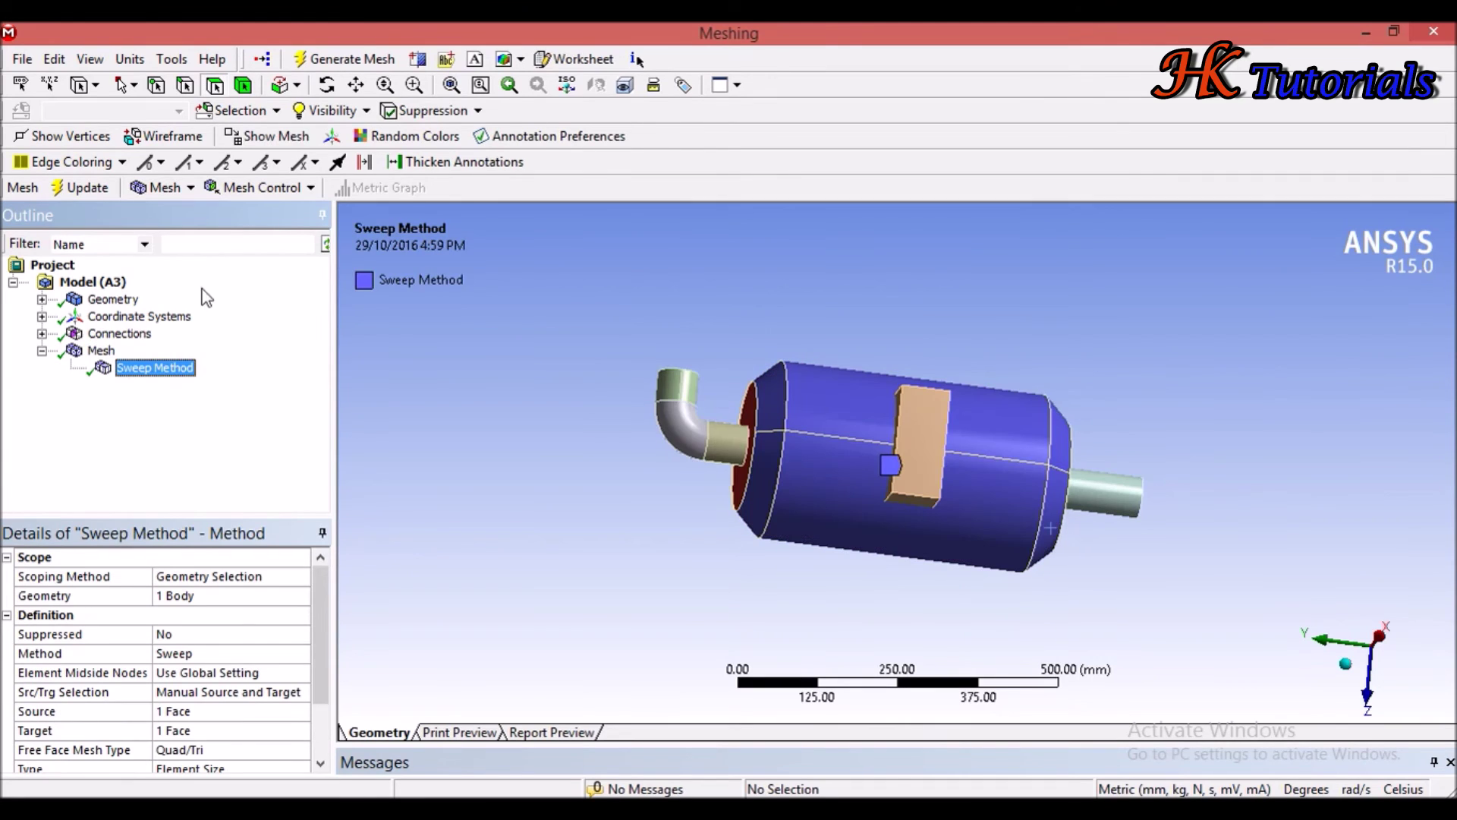
click(278, 135)
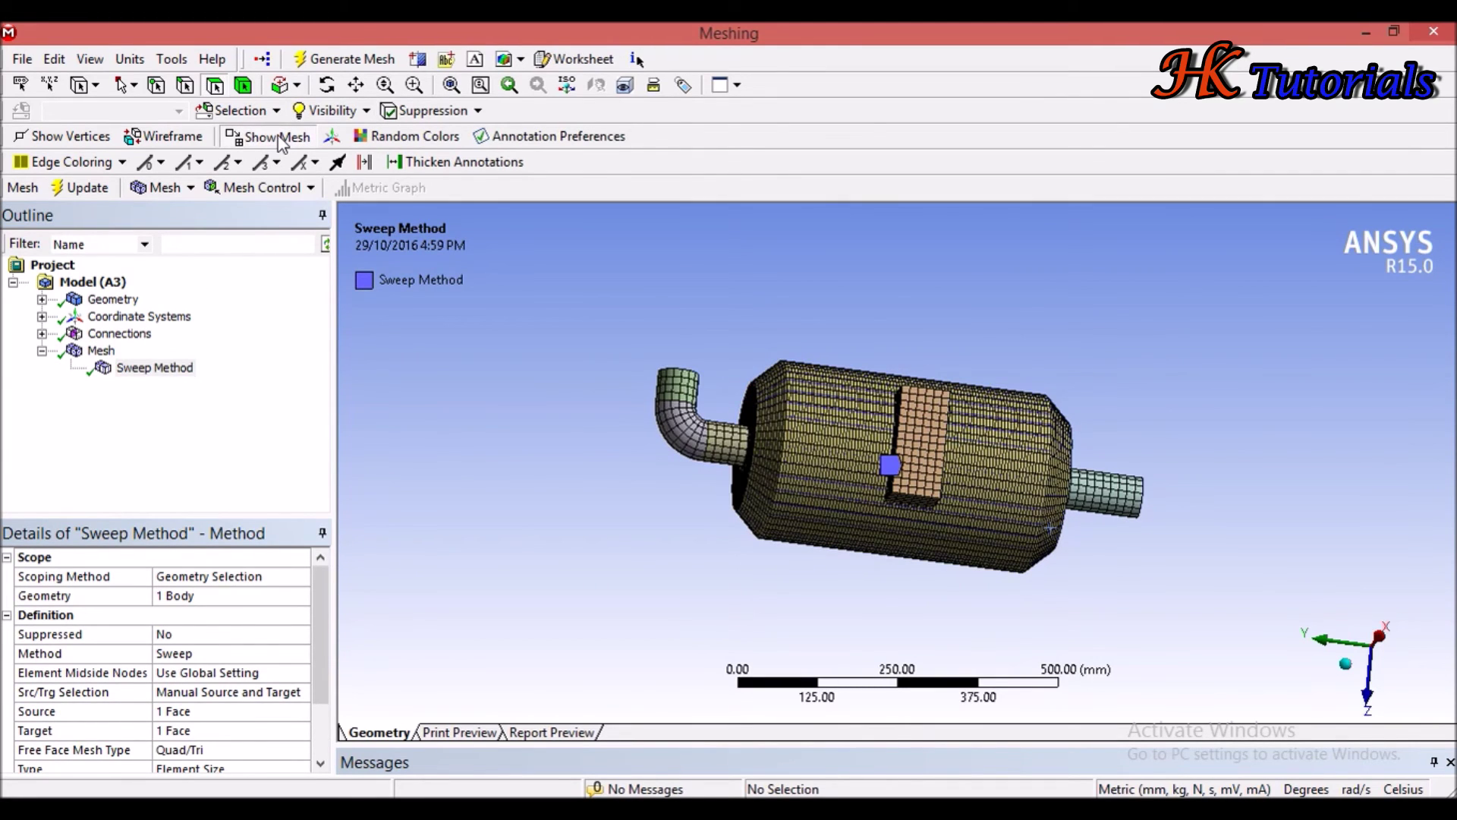
click(278, 135)
click(101, 350)
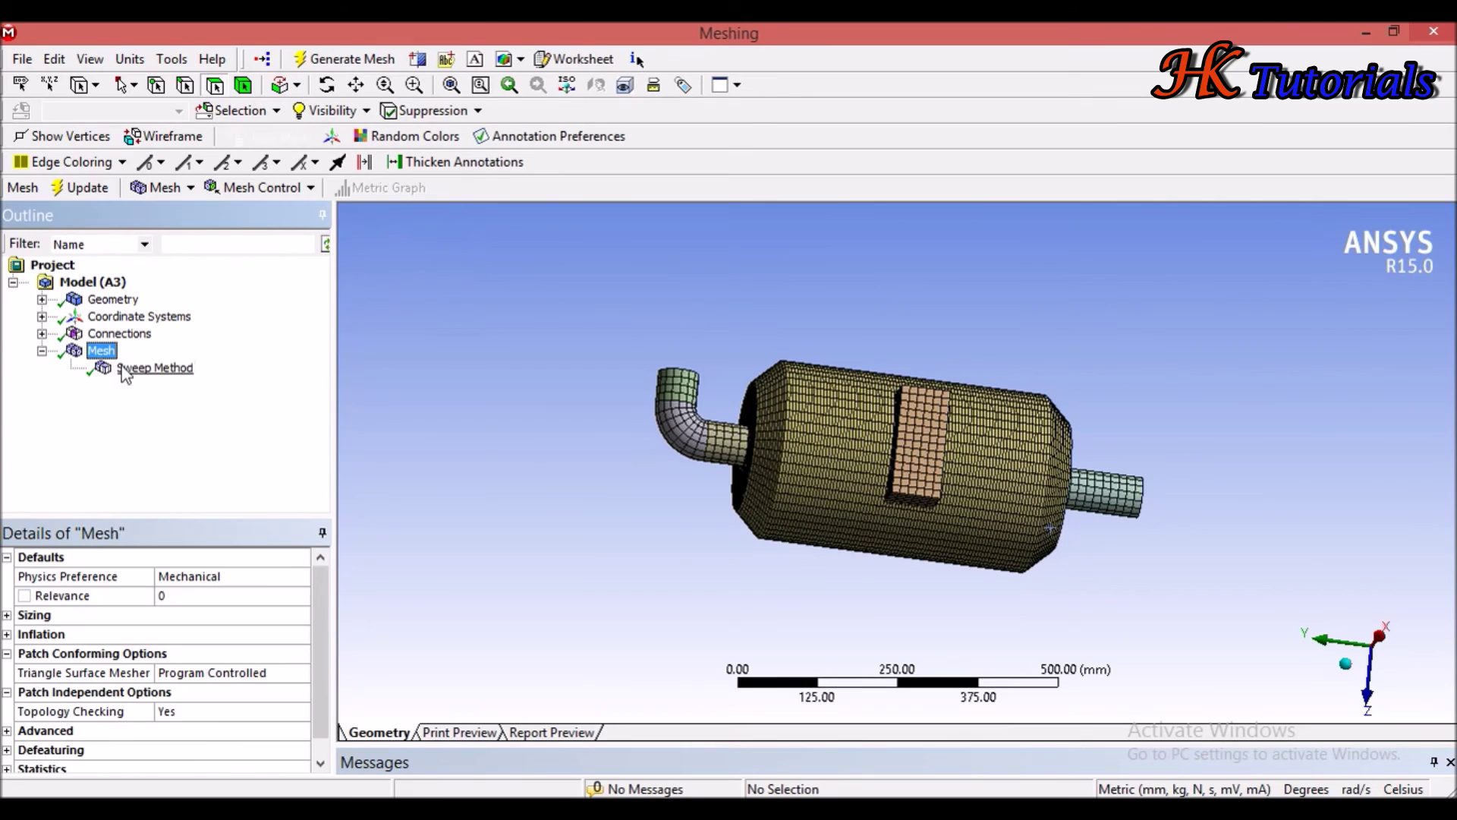
Step: Examine the swept mesh on the canister shell, its end faces, the side block and the pipes, up close and from several sides
middle_drag(872, 462, 917, 553)
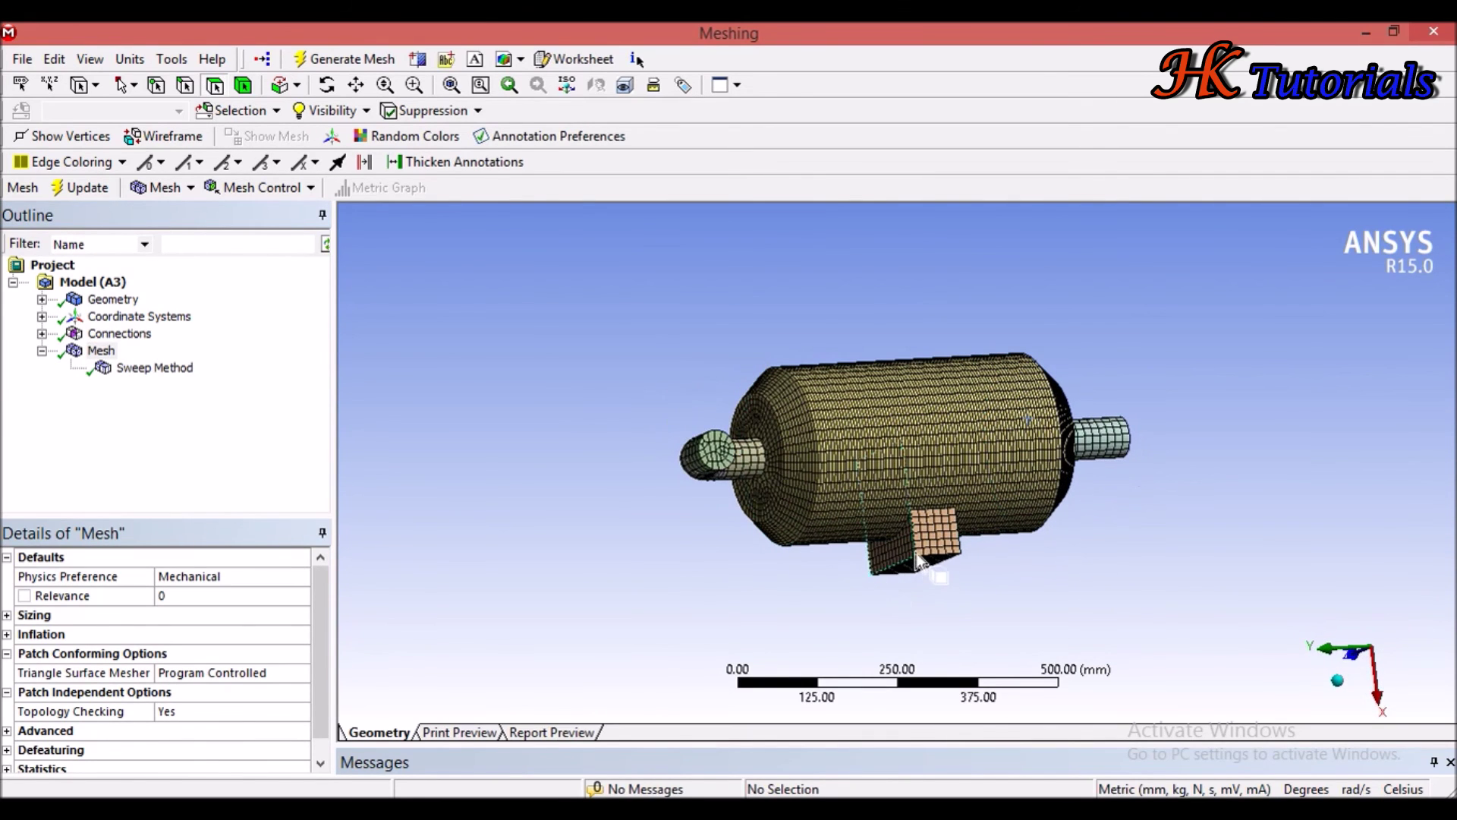
middle_drag(1048, 479, 1071, 467)
scroll(986, 463, down, 2)
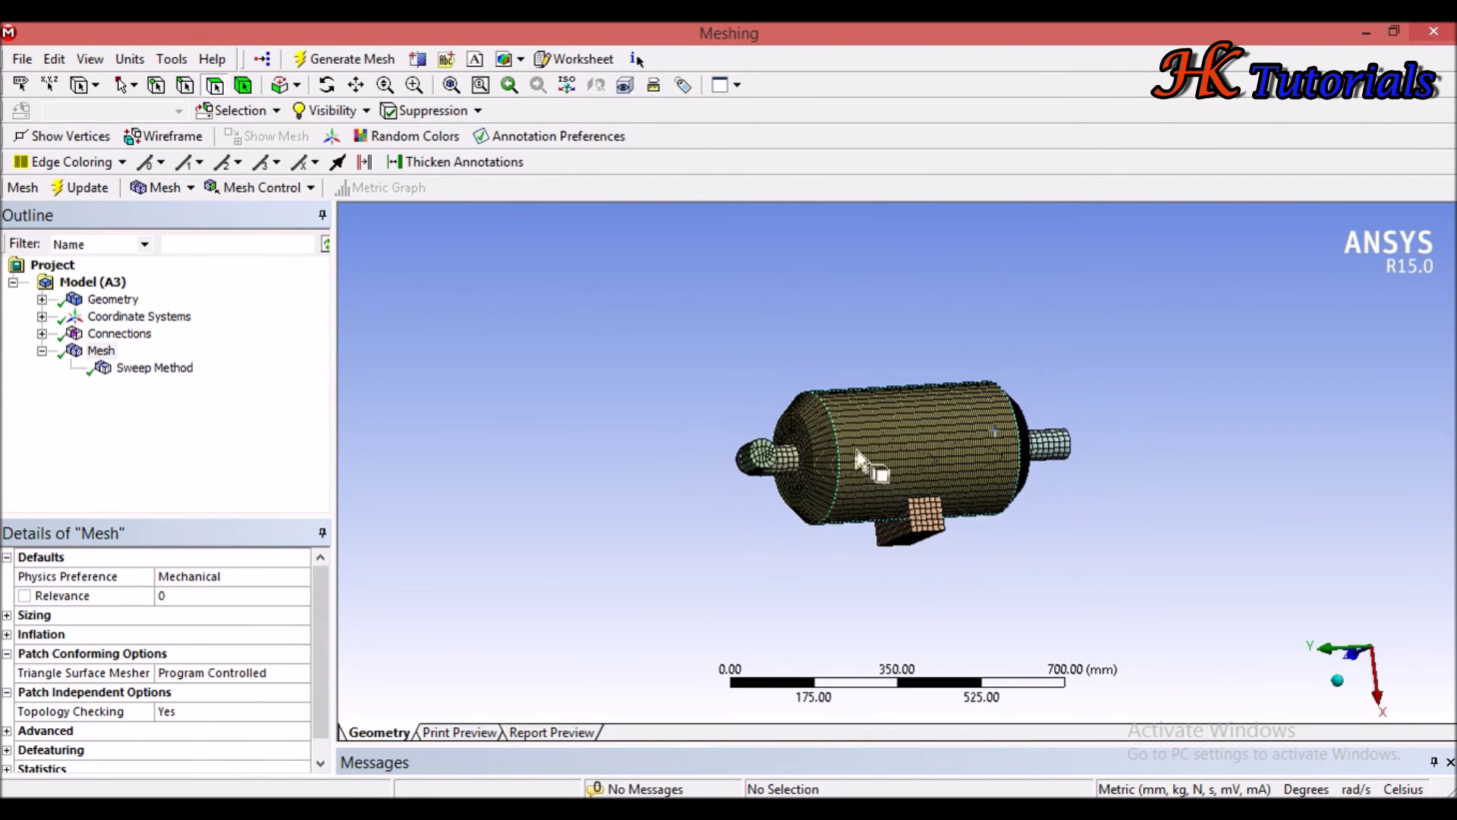
scroll(713, 440, up, 4)
middle_drag(712, 440, 756, 453)
scroll(766, 439, up, 5)
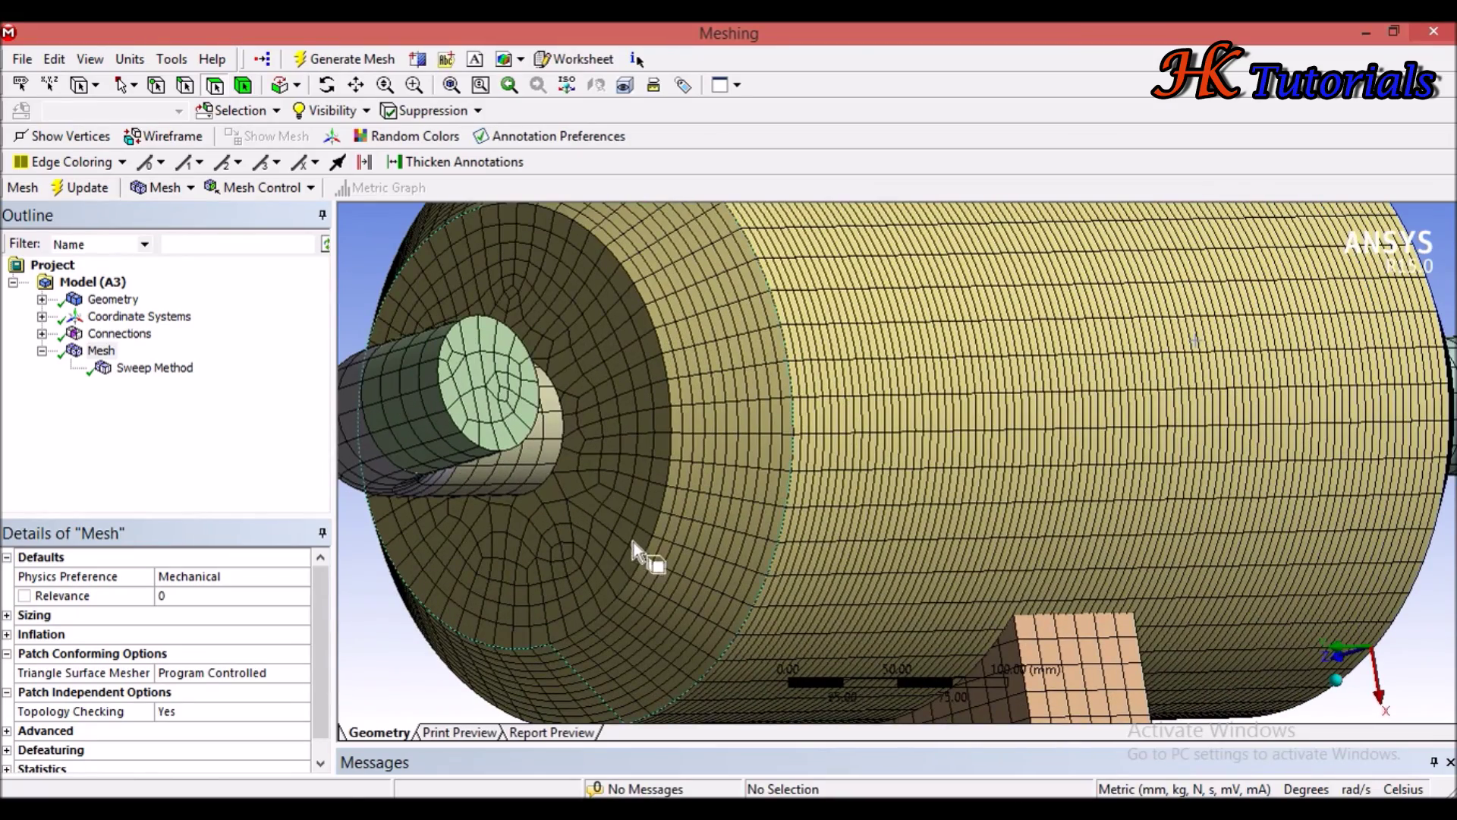
middle_drag(1015, 530, 865, 478)
scroll(1009, 437, down, 2)
scroll(1009, 437, down, 2)
middle_drag(1009, 433, 810, 582)
Step: Change the canister body's mesh method to Tetrahedrons and regenerate the mesh
click(163, 367)
drag(325, 644, 324, 713)
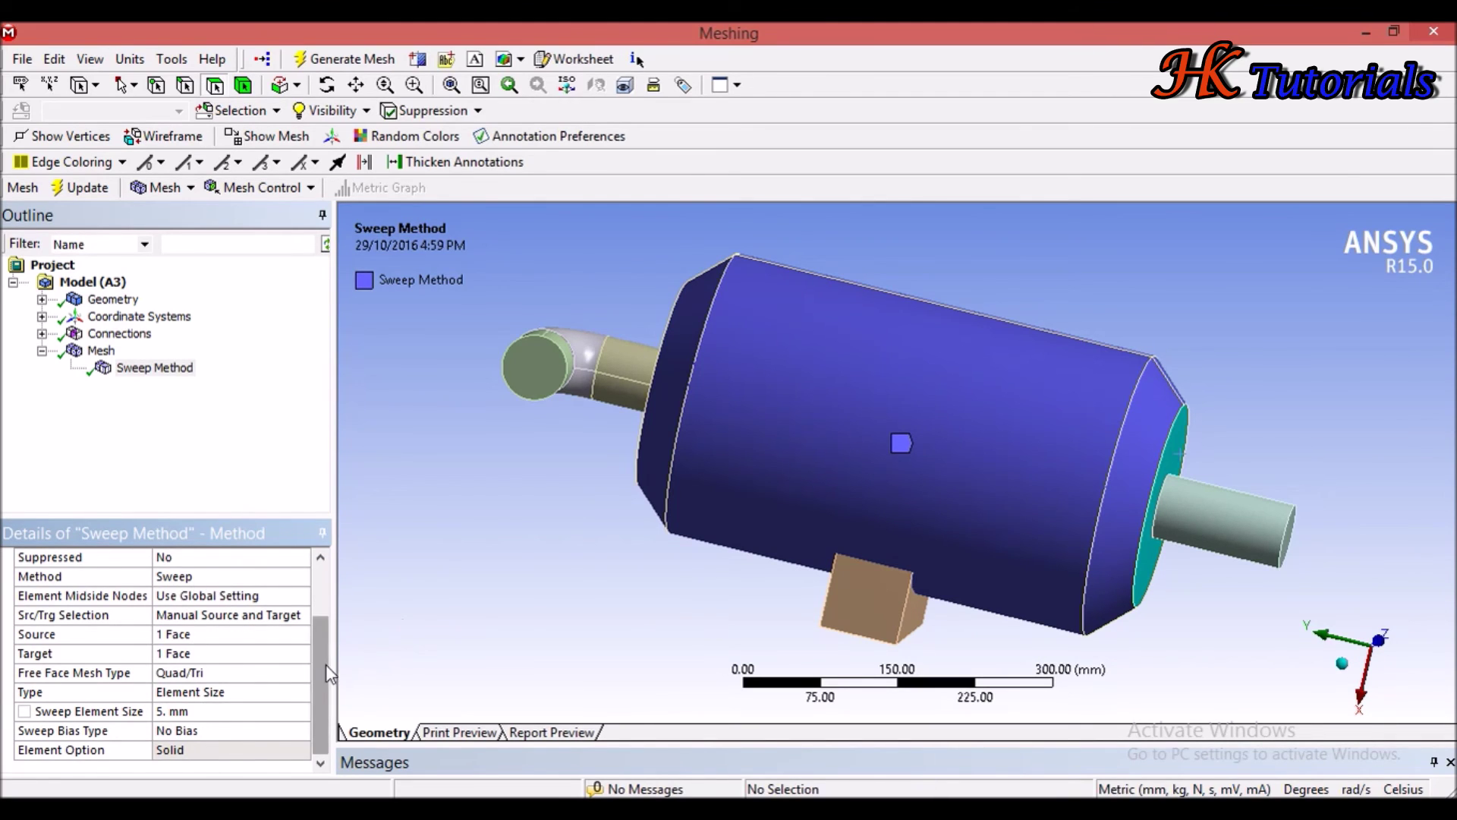
drag(325, 663, 325, 631)
click(236, 621)
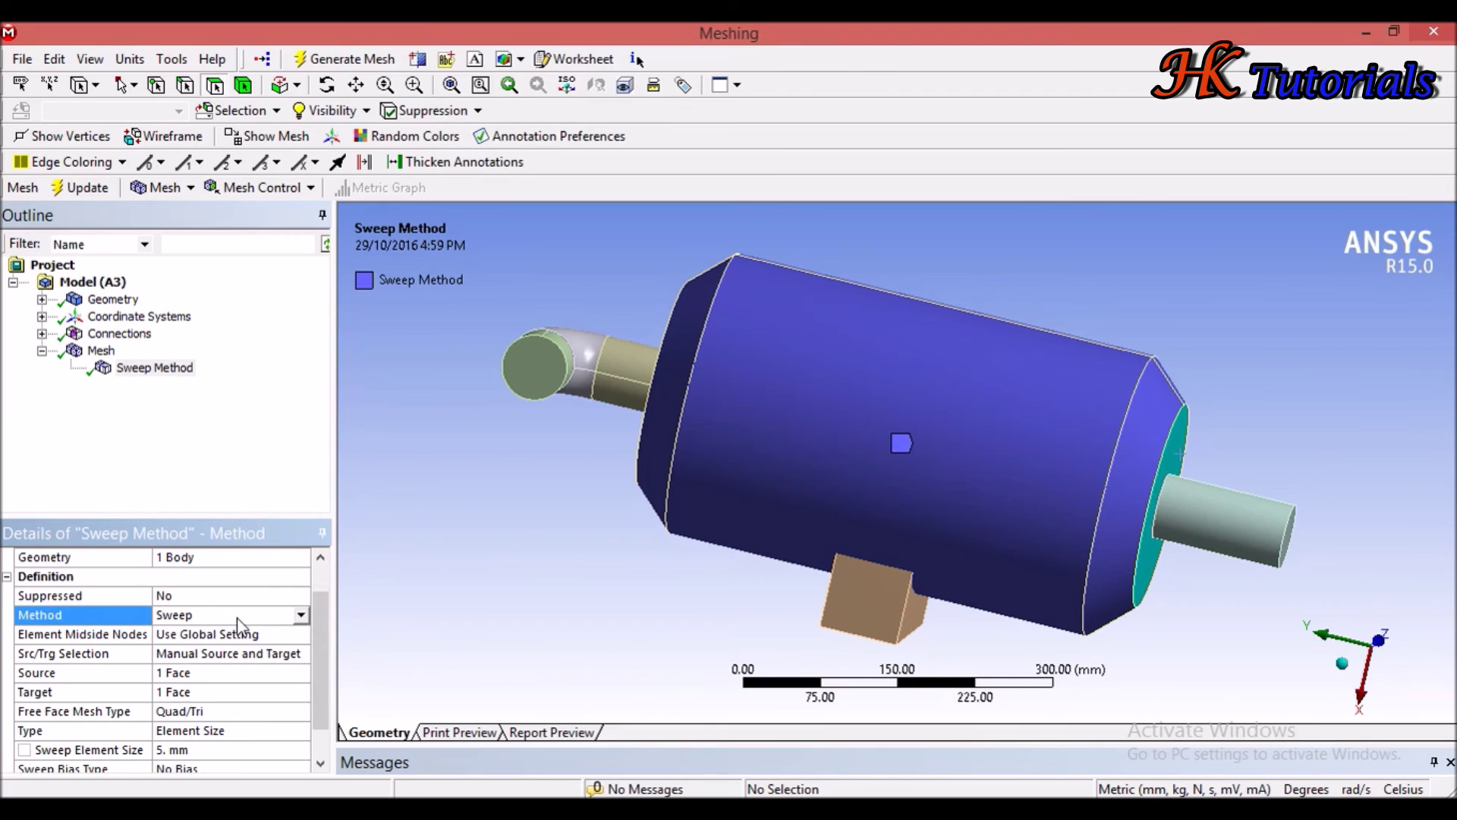
click(302, 615)
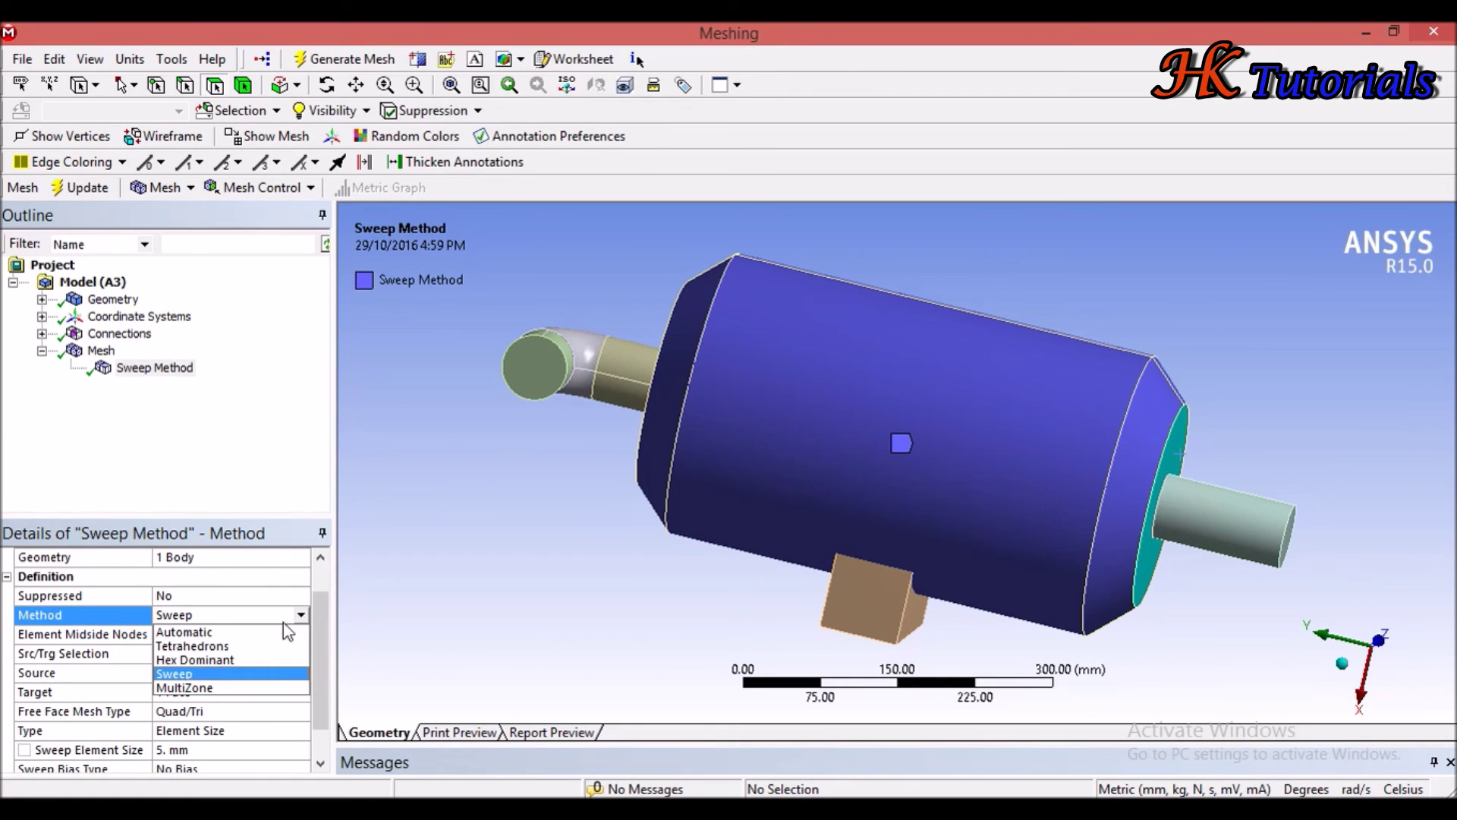
click(254, 648)
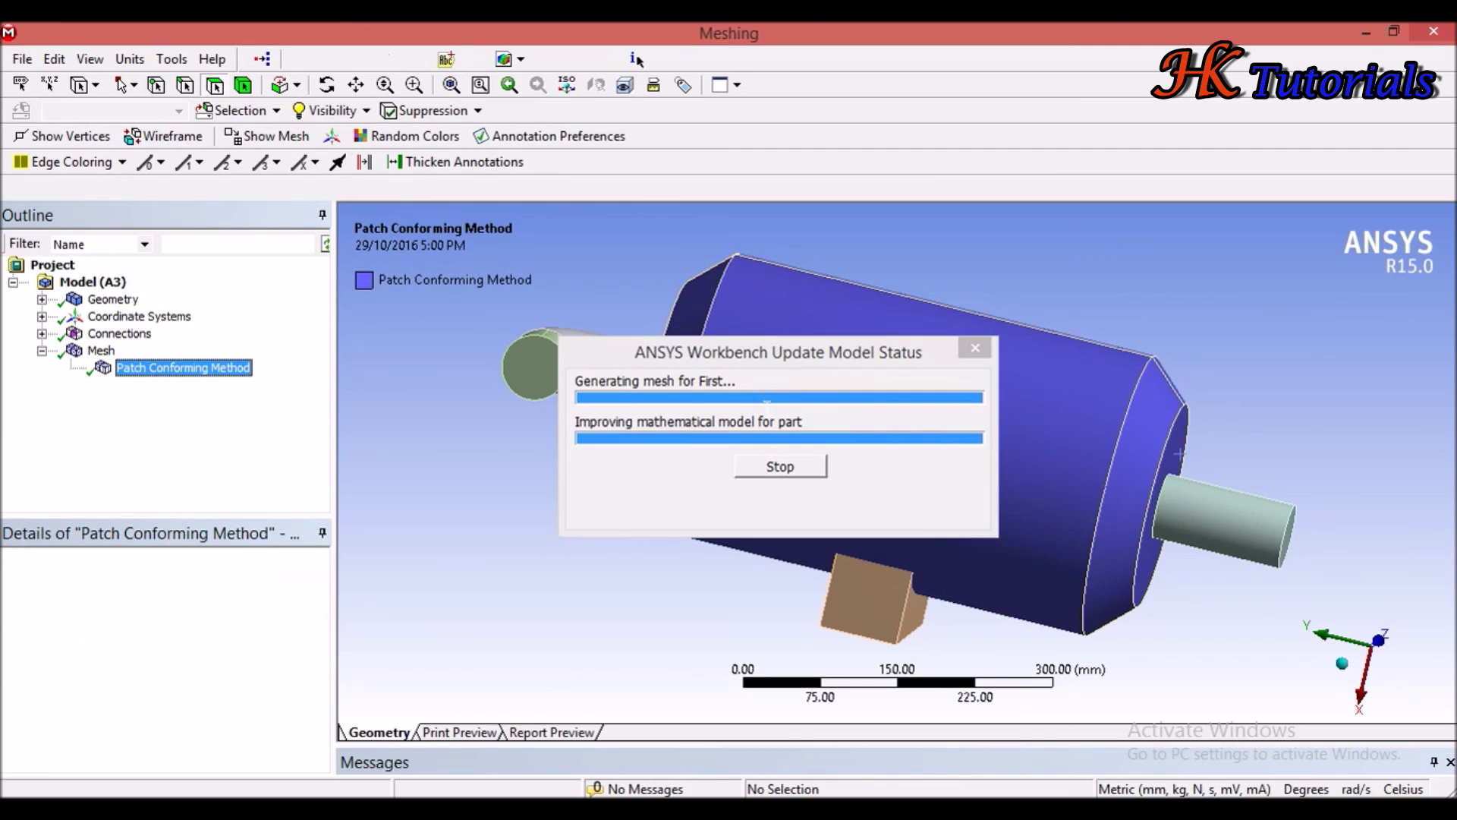
Step: Show the mesh over the geometry and examine the canister's tetrahedral elements and both end faces from several sides
click(266, 136)
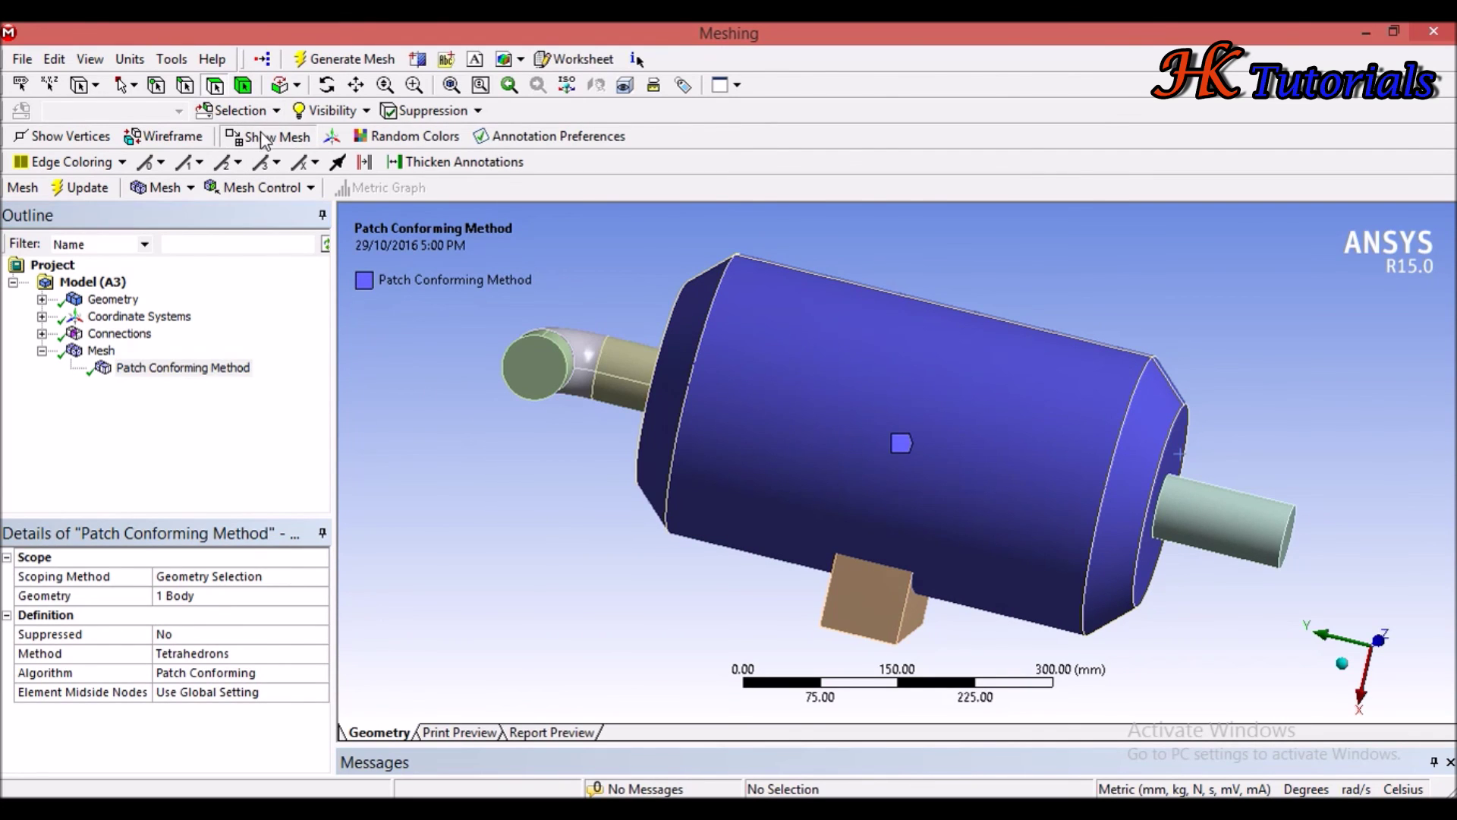
middle_drag(728, 456, 732, 543)
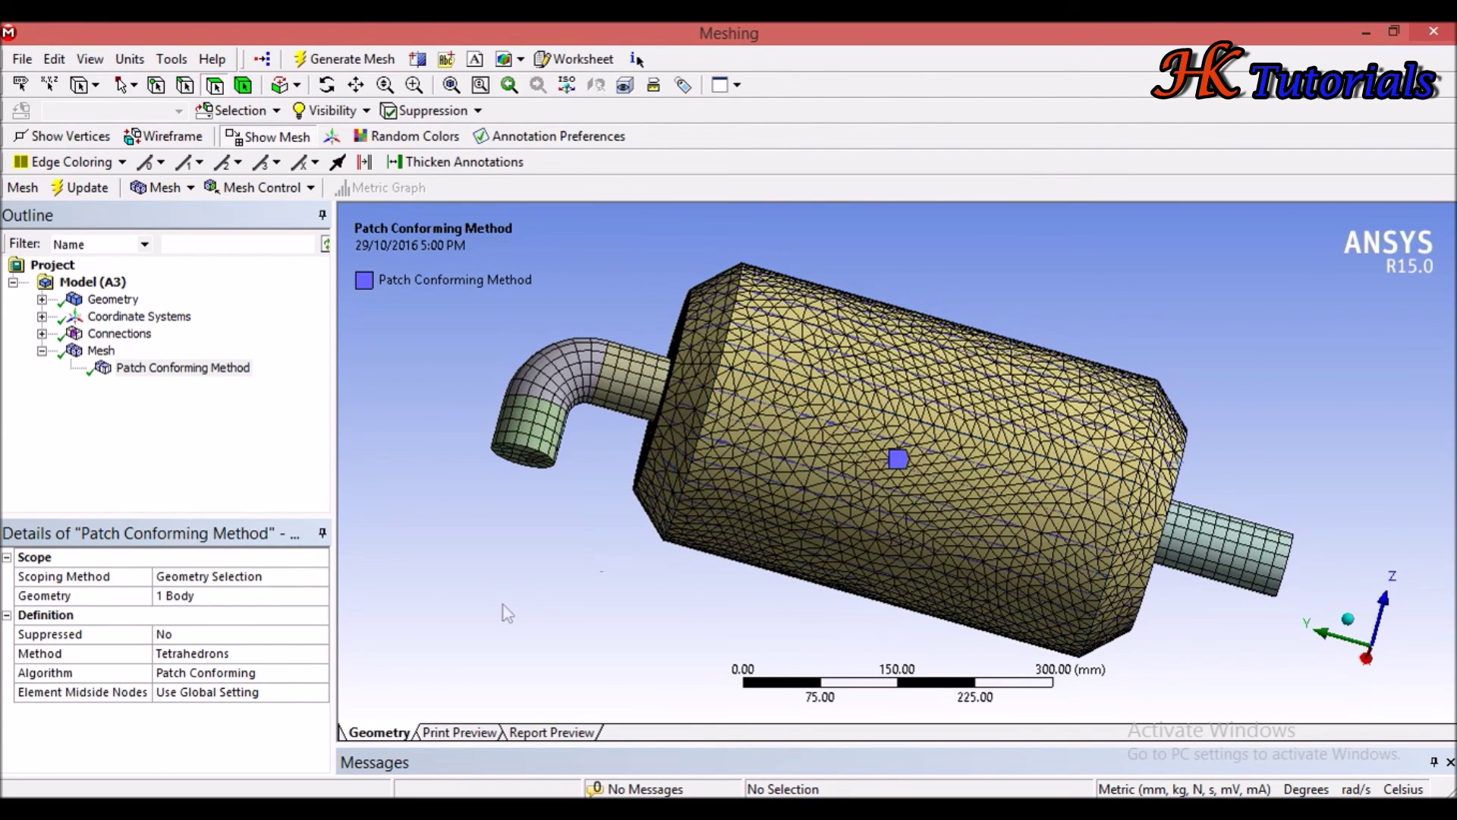
scroll(812, 444, down, 3)
scroll(820, 448, up, 3)
middle_drag(819, 447, 785, 452)
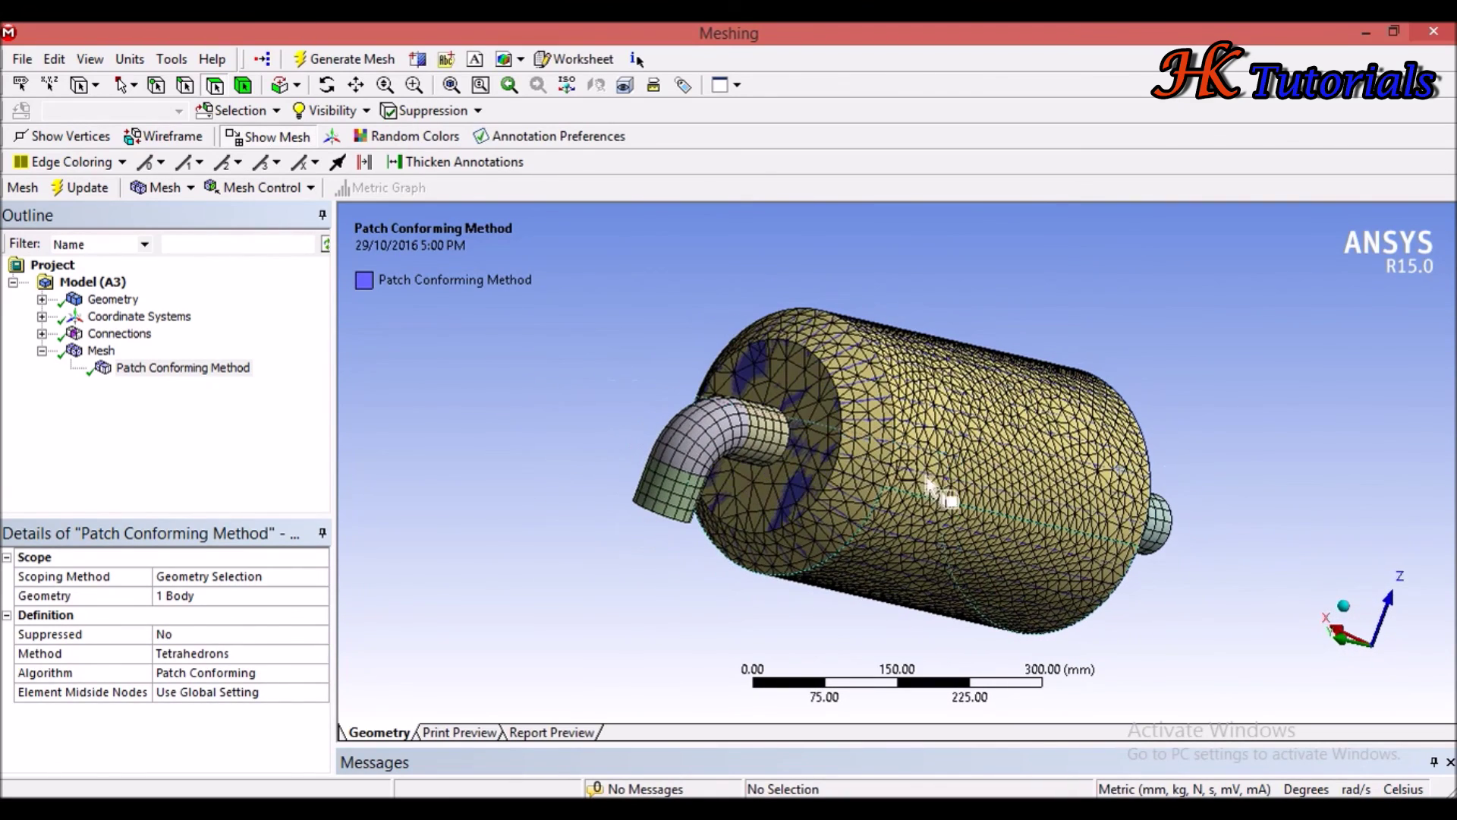
click(782, 453)
click(506, 521)
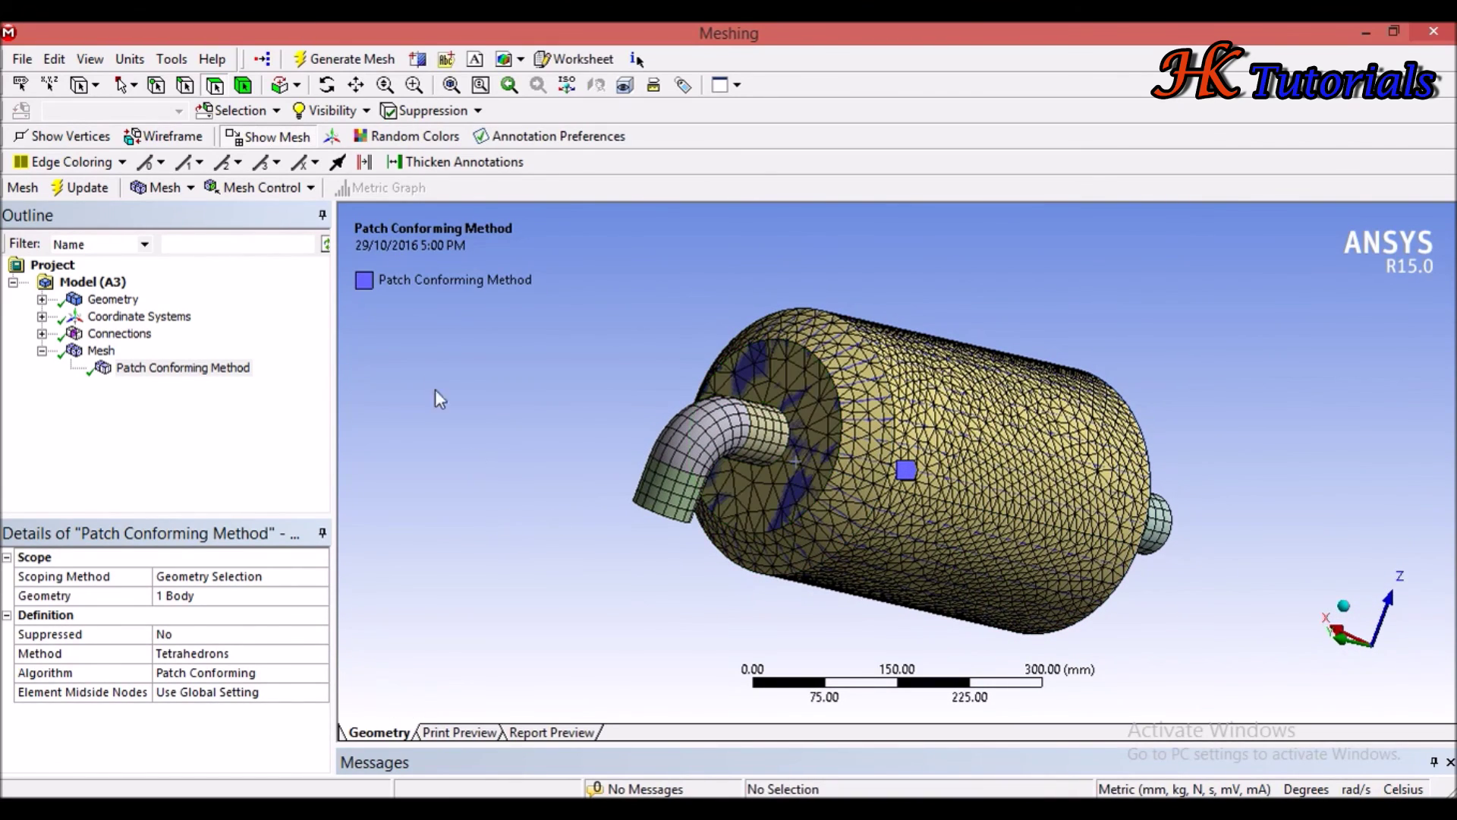
middle_drag(789, 543, 616, 497)
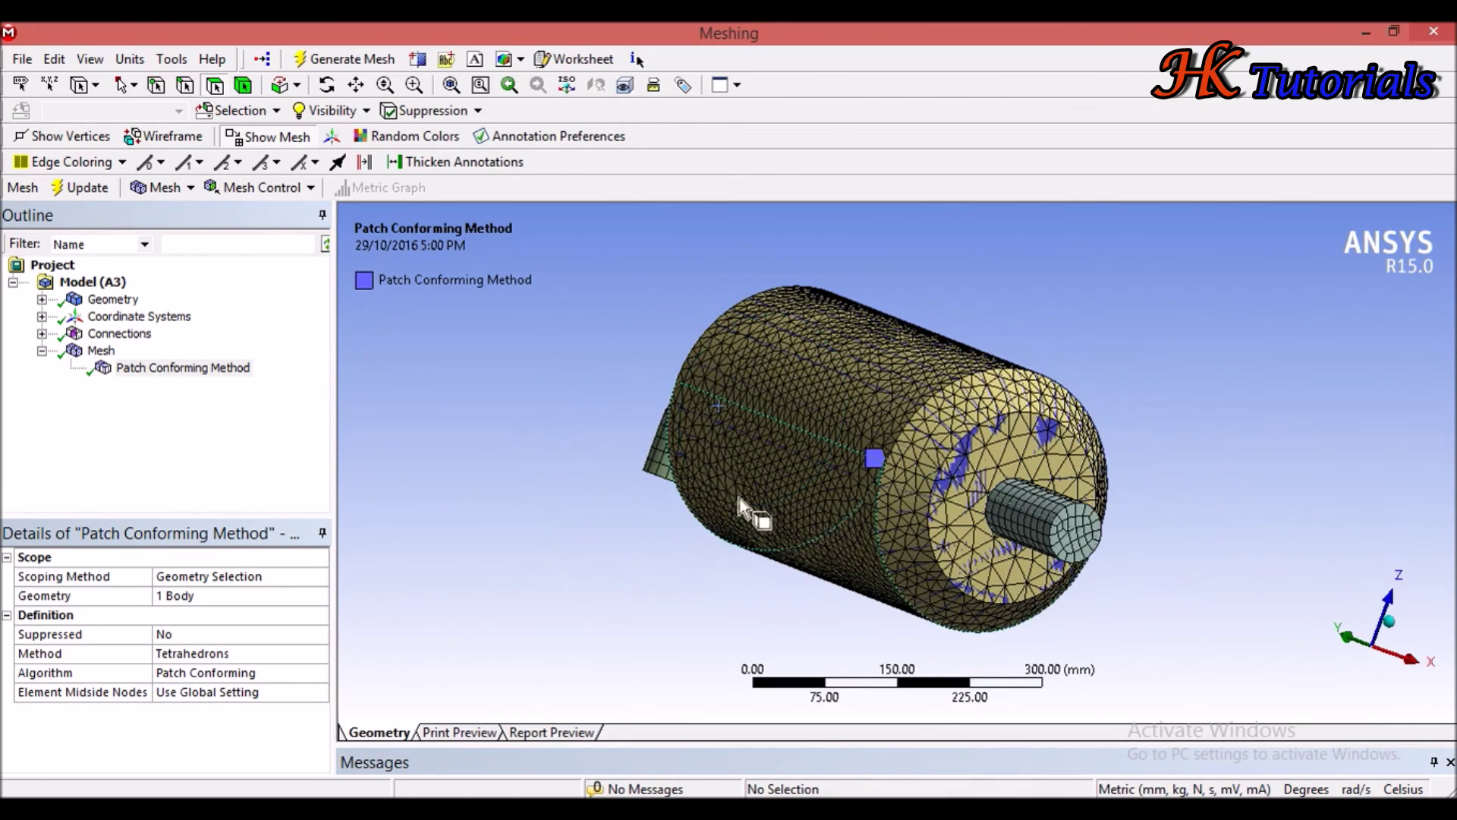
middle_drag(1036, 536, 943, 523)
scroll(942, 494, down, 2)
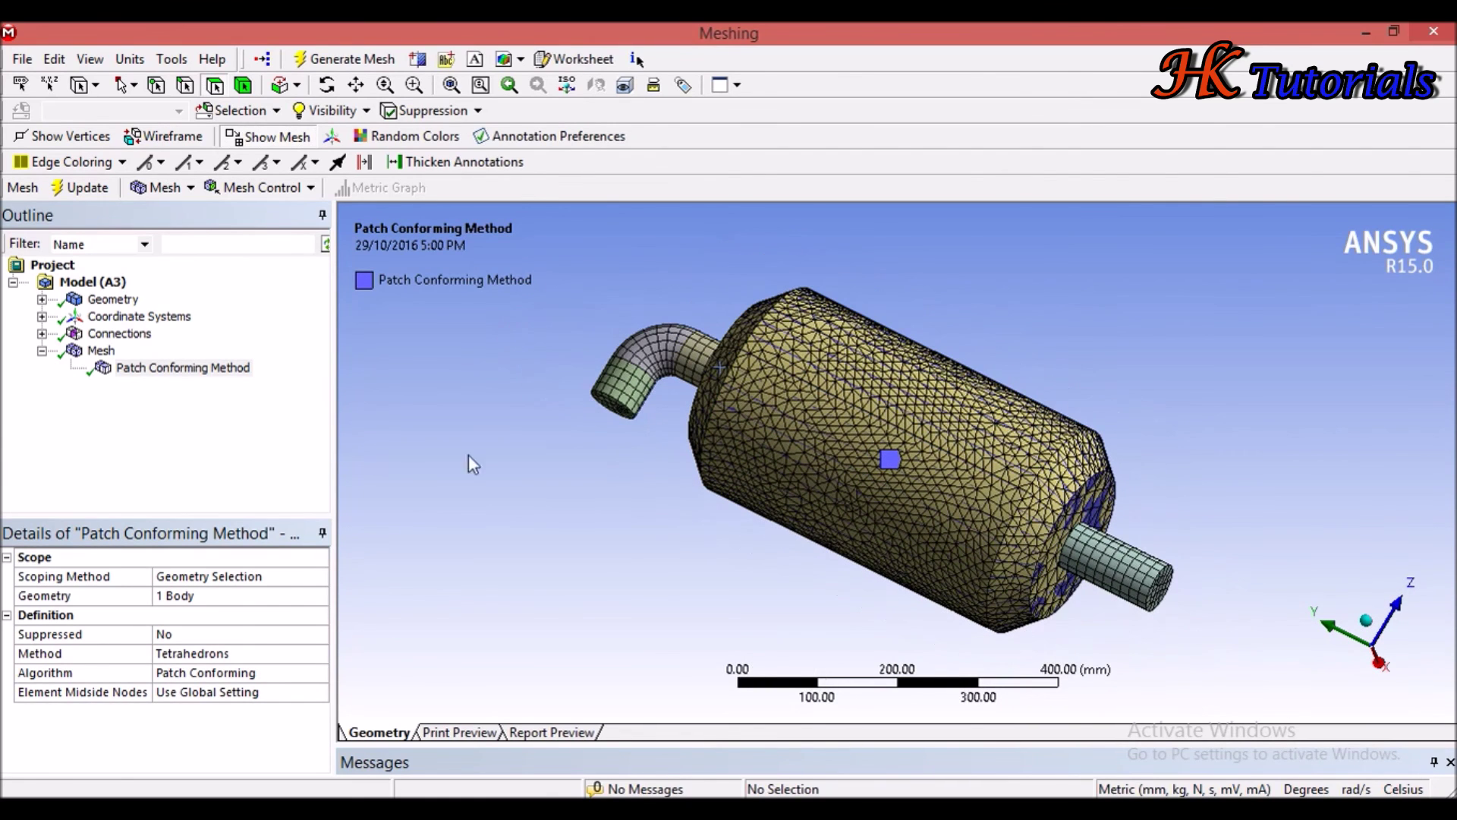
Step: Open the canister body's mesh method setting for editing
click(206, 654)
click(228, 368)
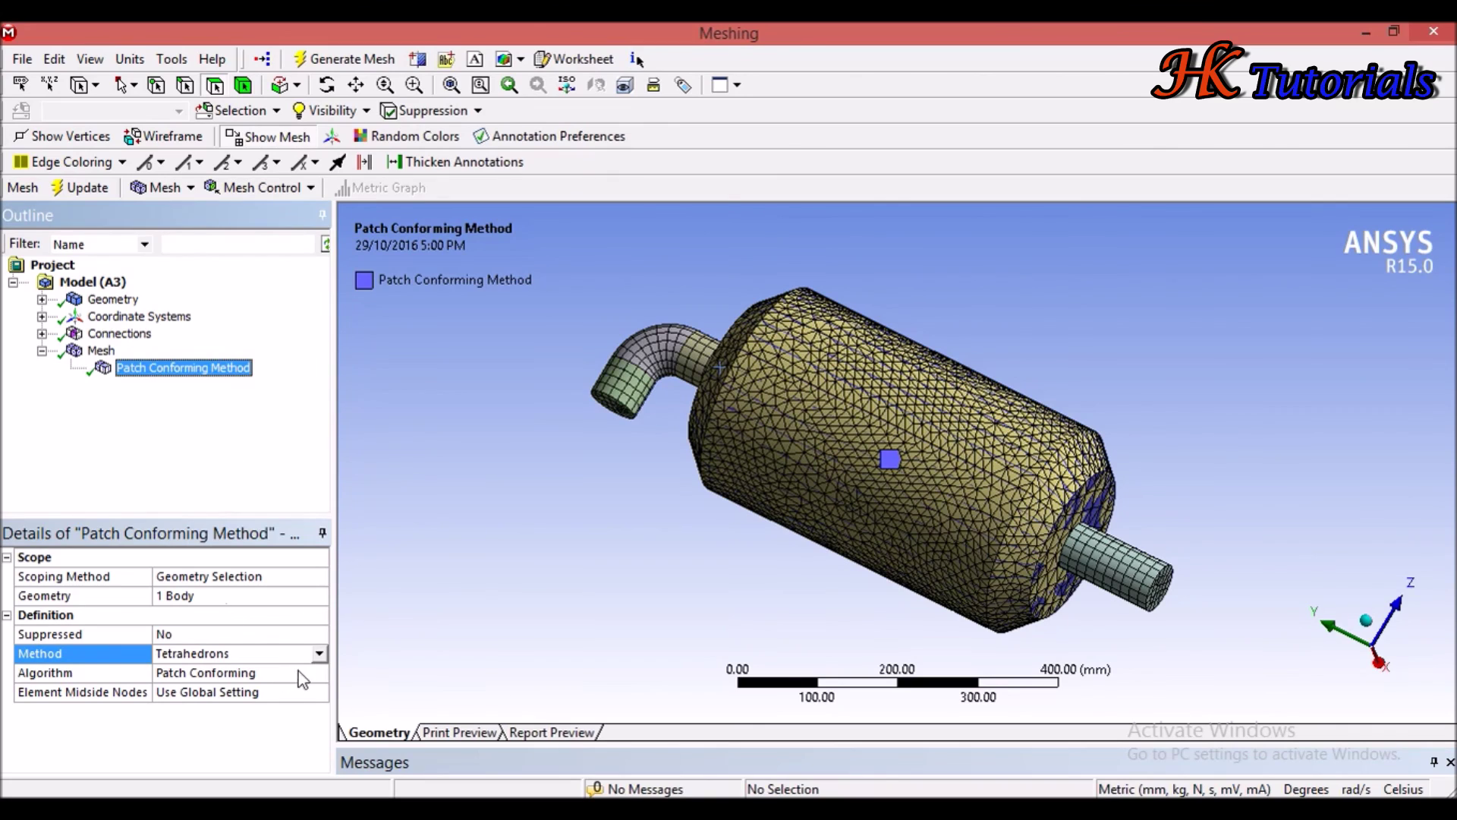